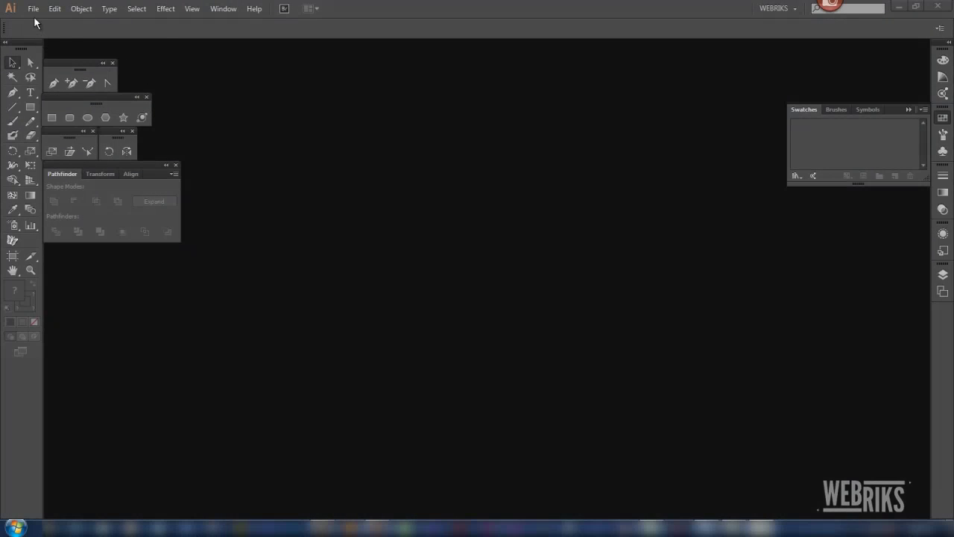
Create a new Letter-size document.
left_click(34, 9)
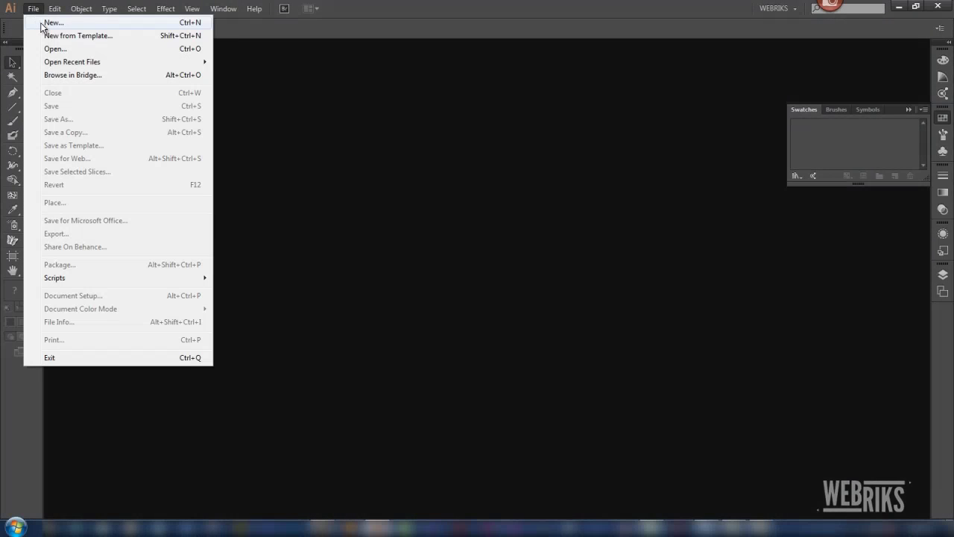
left_click(45, 22)
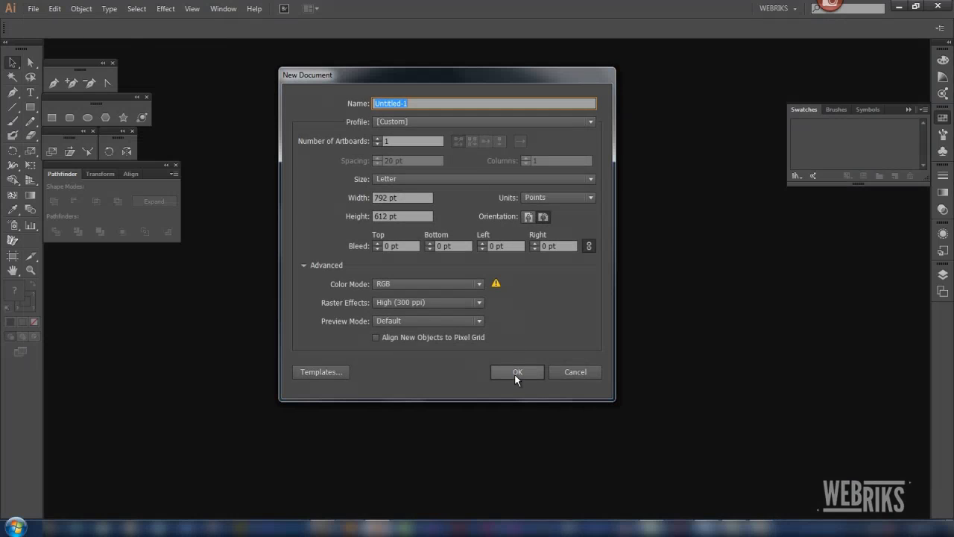
left_click(514, 371)
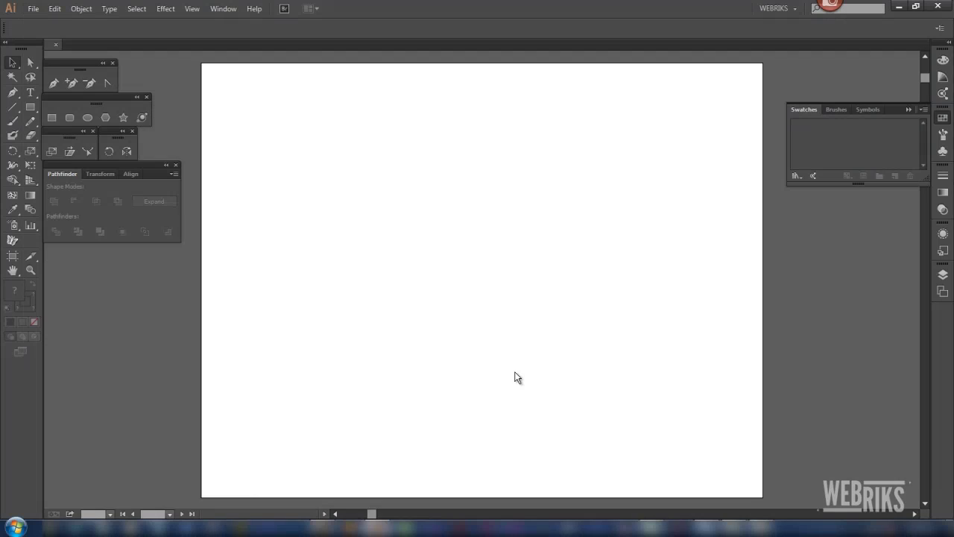
Draw a tall rounded-rectangle pill near the artboard centre with no fill.
left_click(69, 118)
left_click_drag(445, 207, 527, 348)
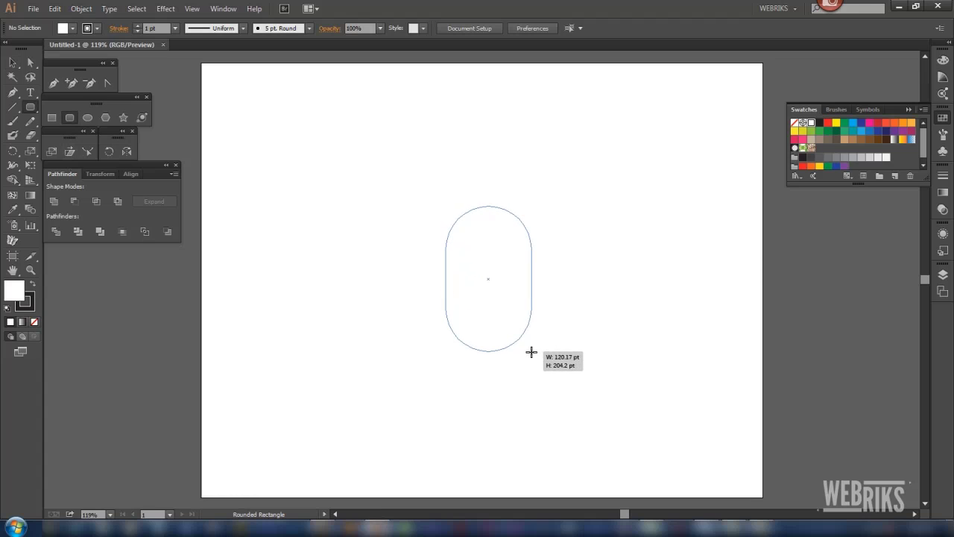
left_click_drag(527, 347, 531, 353)
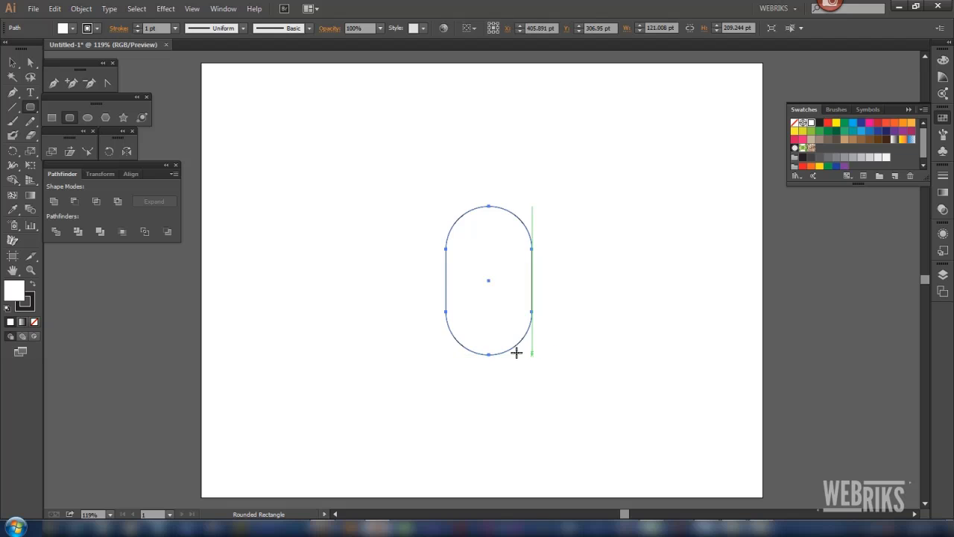
left_click(34, 322)
Draw a wide ellipse over the pill's top and a smaller ellipse at upper left.
left_click(88, 117)
mouse_move(351, 192)
left_mouse_down()
mouse_move(529, 325)
mouse_move(531, 316)
left_mouse_up()
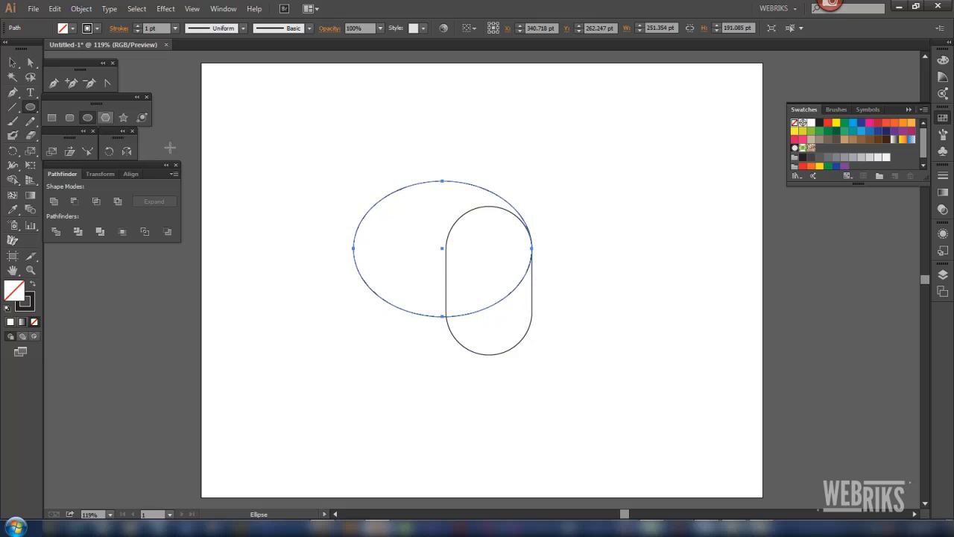
left_click_drag(317, 124, 464, 260)
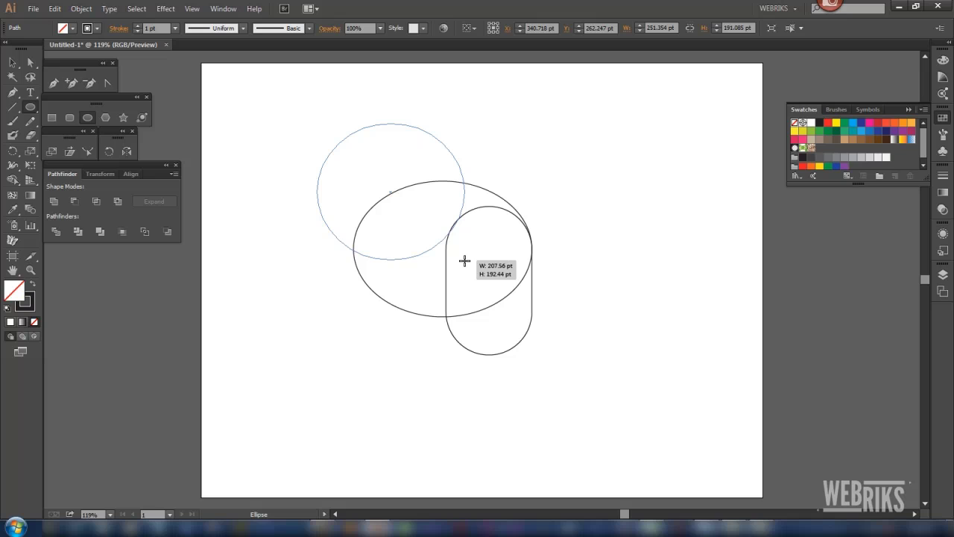
left_click_drag(464, 261, 463, 260)
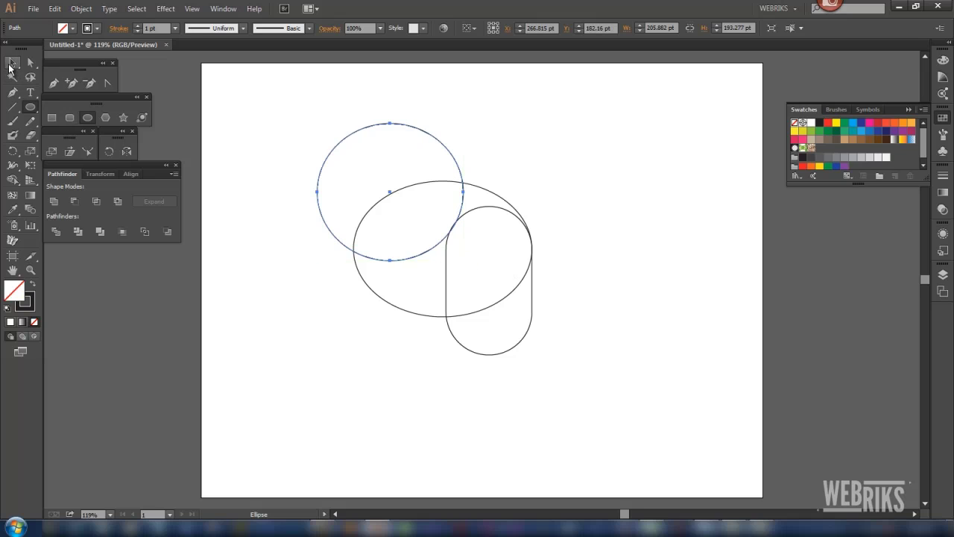
Divide the overlapping shapes at their intersections and ungroup the pieces.
left_click(11, 64)
left_click_drag(282, 91, 583, 380)
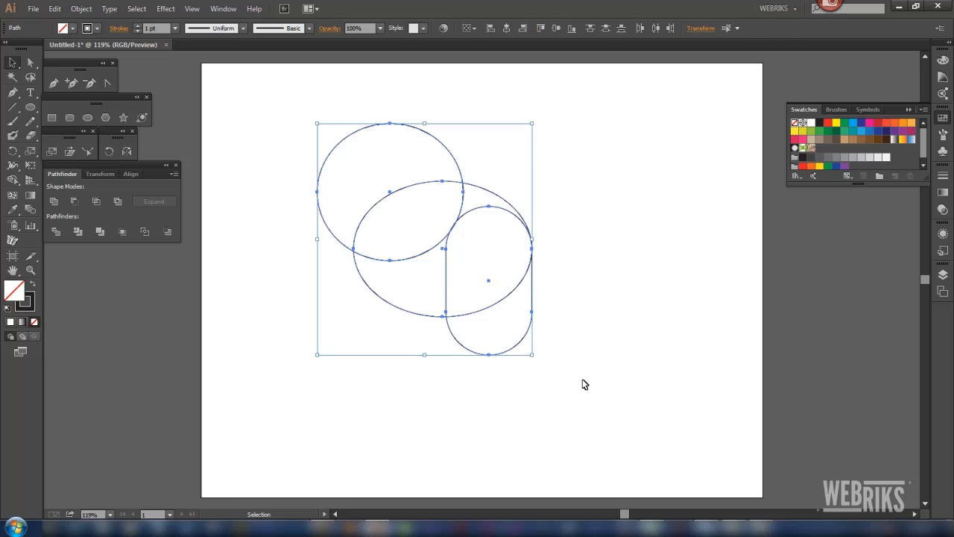
left_click(60, 233)
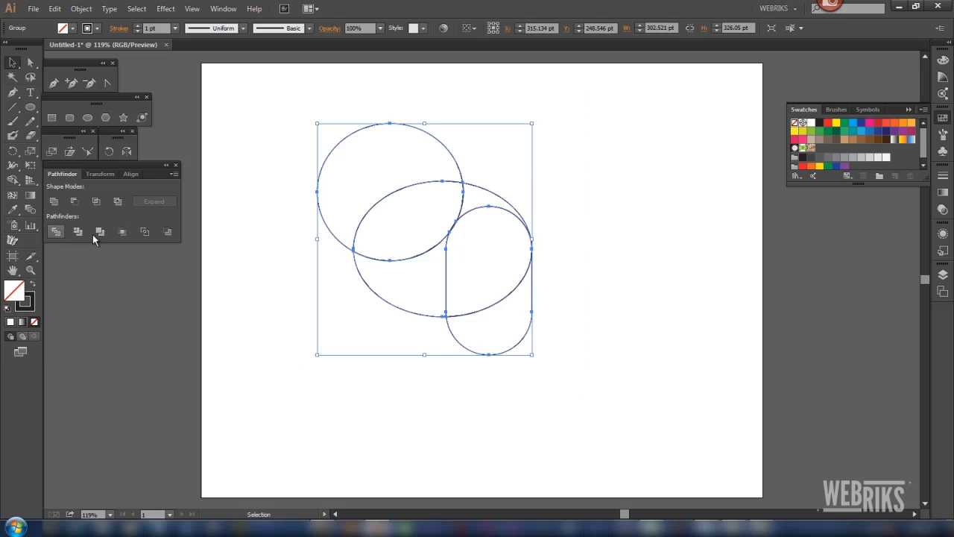
left_click(82, 9)
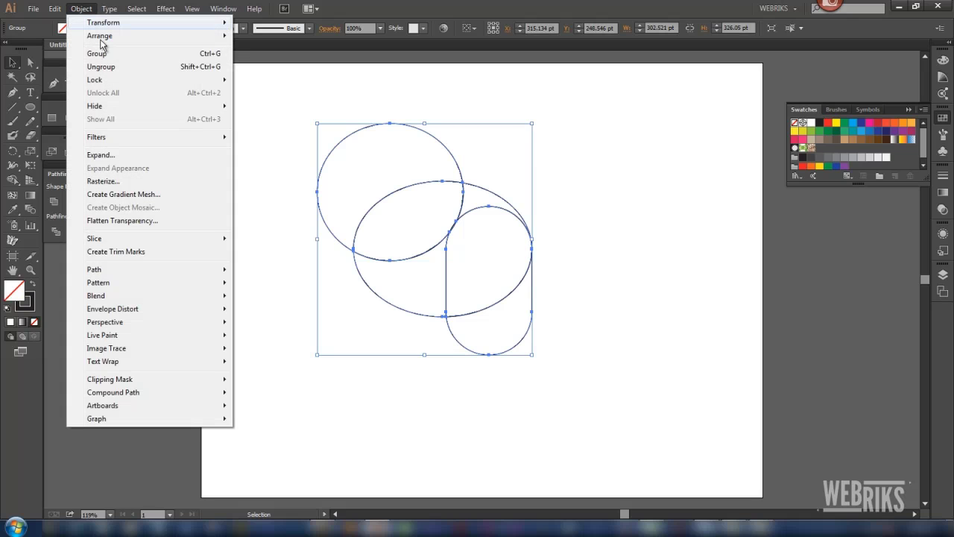
left_click(110, 67)
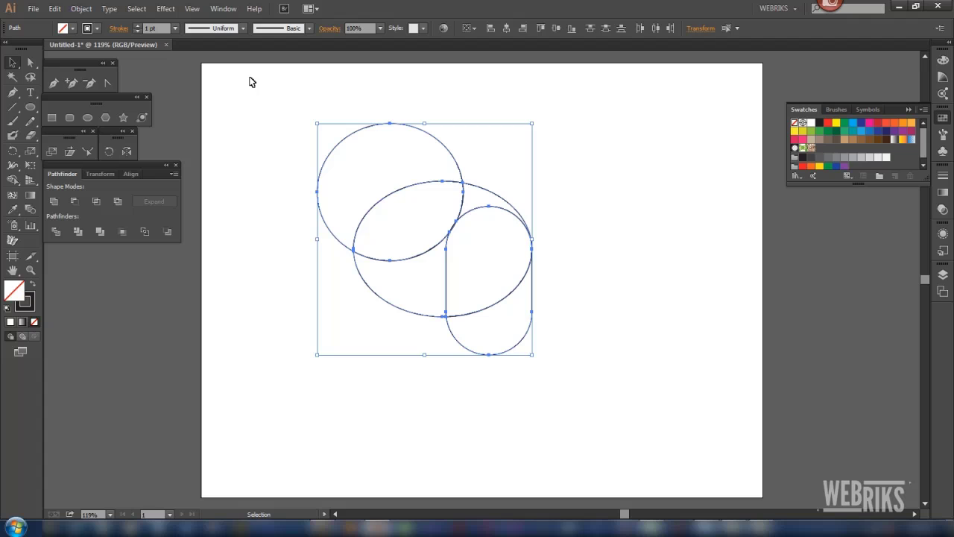
left_click(306, 89)
Delete the upper-left circle and lower pill pieces, unite the rest, and move the teardrop left.
mouse_move(296, 86)
left_mouse_down()
mouse_move(403, 173)
mouse_move(525, 207)
left_mouse_up()
key("Delete")
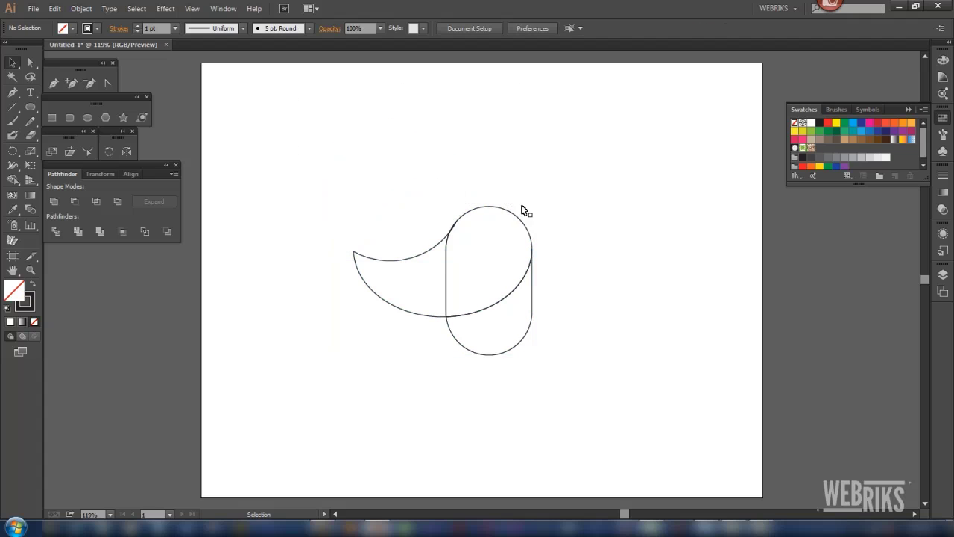
mouse_move(419, 365)
left_mouse_down()
mouse_move(562, 358)
mouse_move(575, 346)
left_mouse_up()
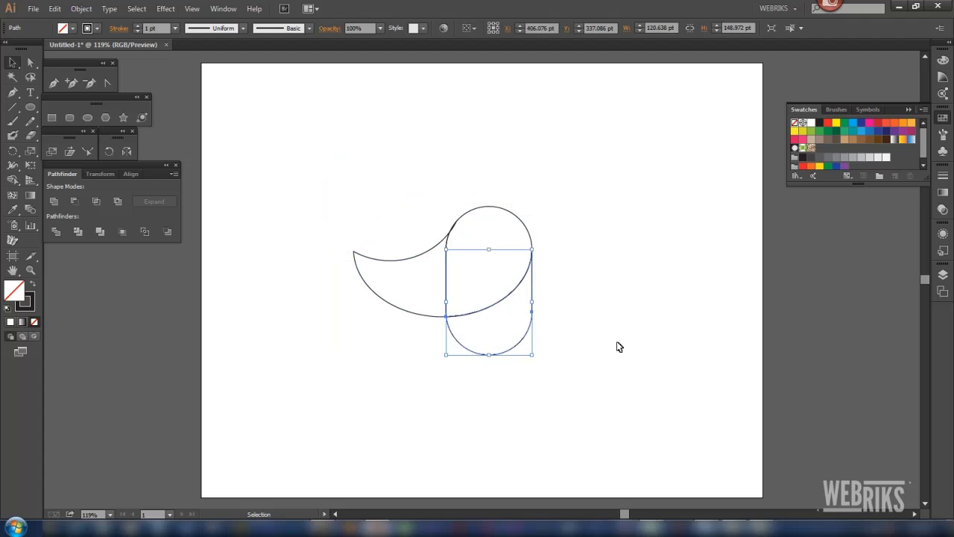
key("Delete")
left_click_drag(298, 163, 574, 343)
left_click(54, 202)
left_click_drag(481, 306, 348, 308)
left_click(523, 283)
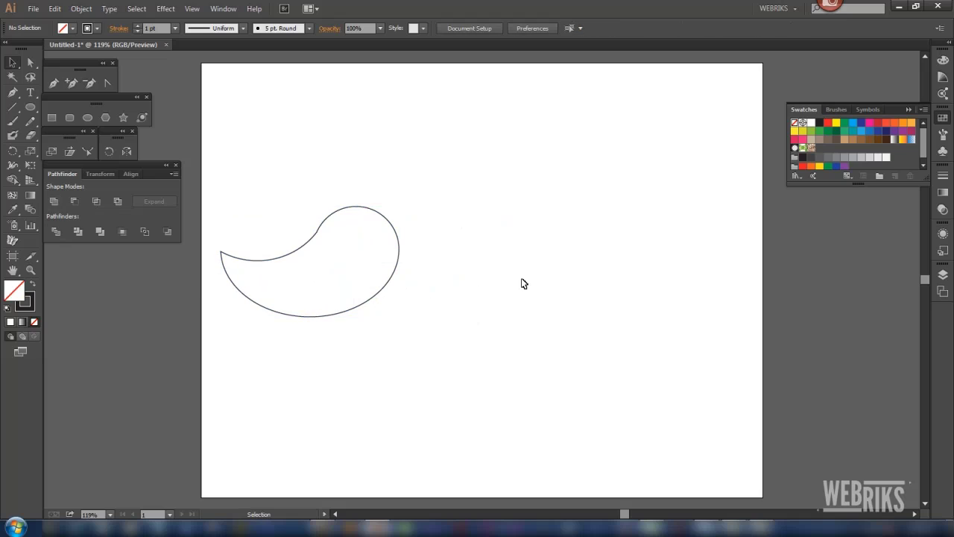
left_click(87, 117)
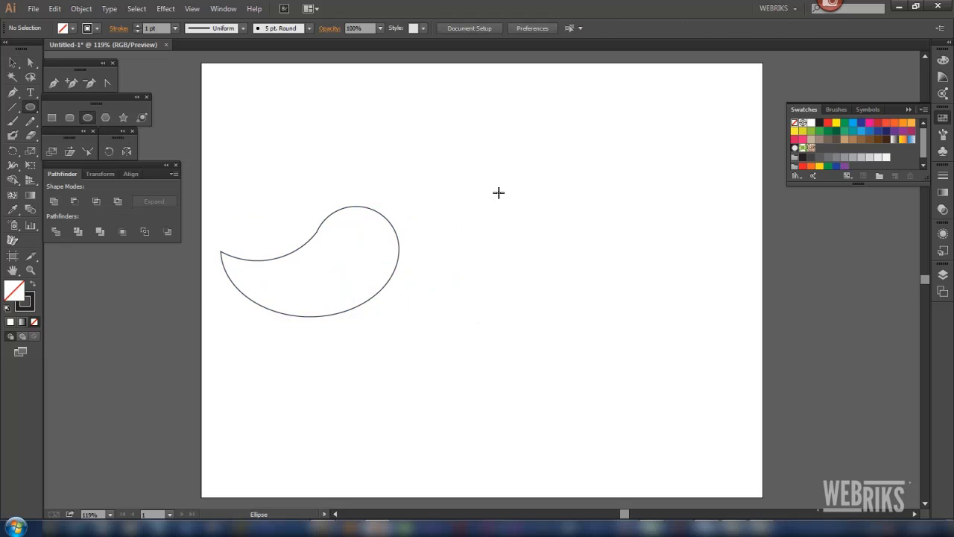
Draw a 100 × 184 pt ellipse and convert its bottom anchor to a sharp point.
left_click_drag(499, 191, 570, 322)
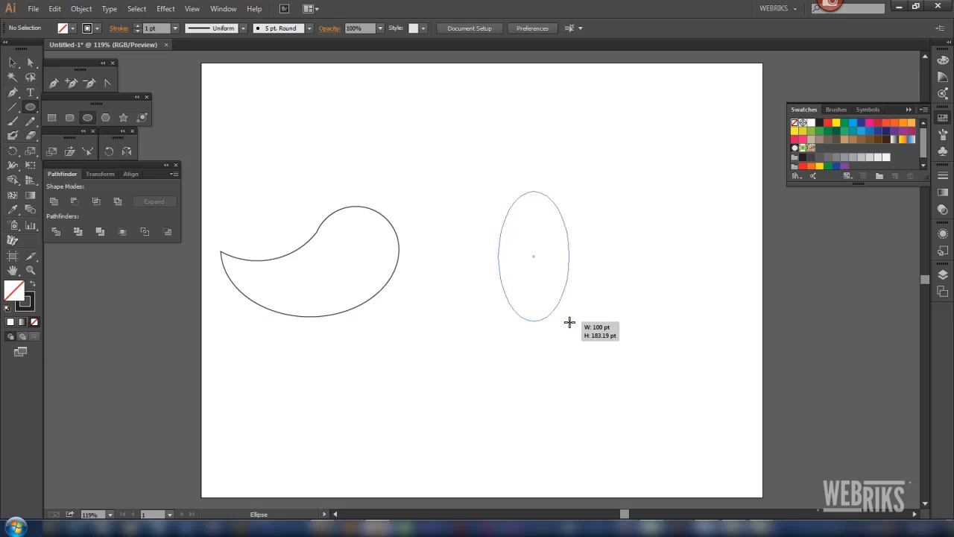
left_click_drag(570, 322, 570, 322)
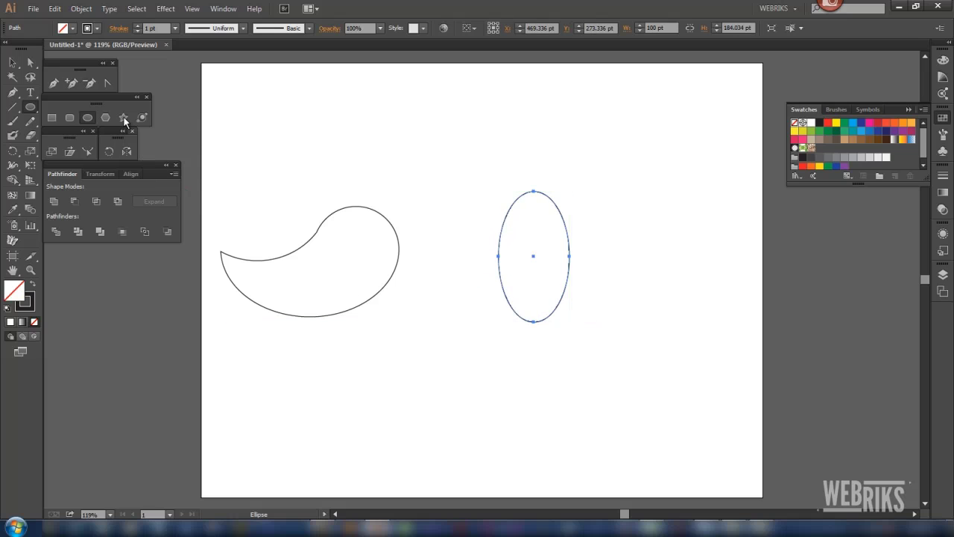
left_click(110, 85)
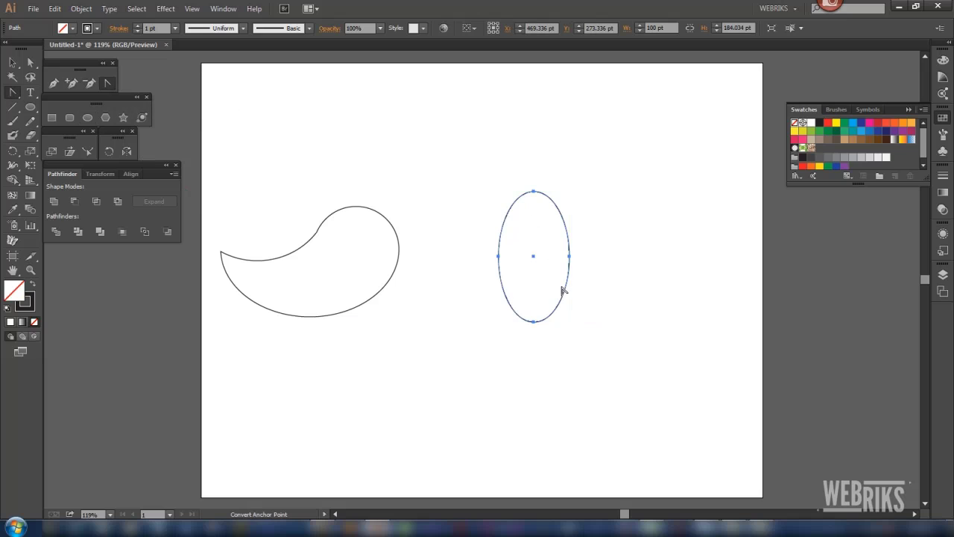
left_click(534, 321)
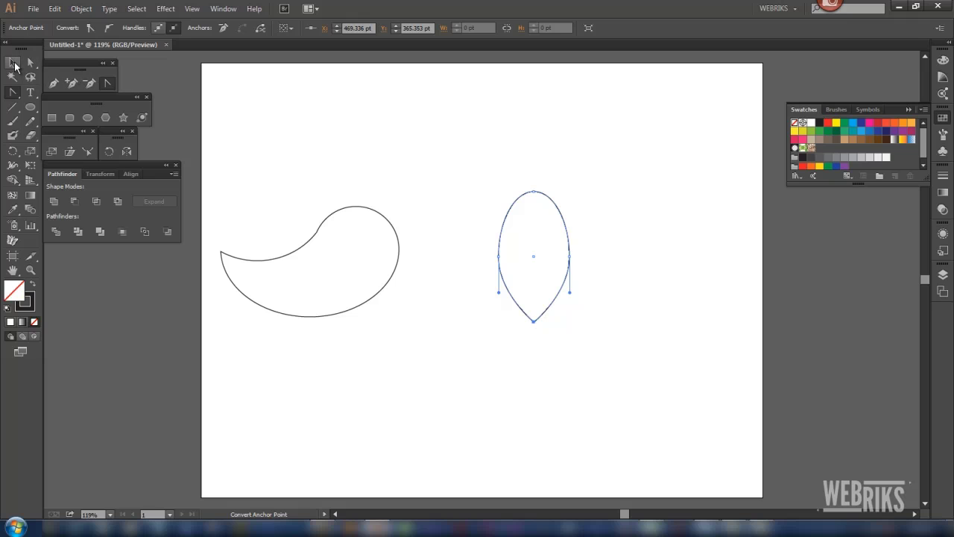
Tilt the leaf shape and place it over the body's upper left as a wing.
left_click(14, 64)
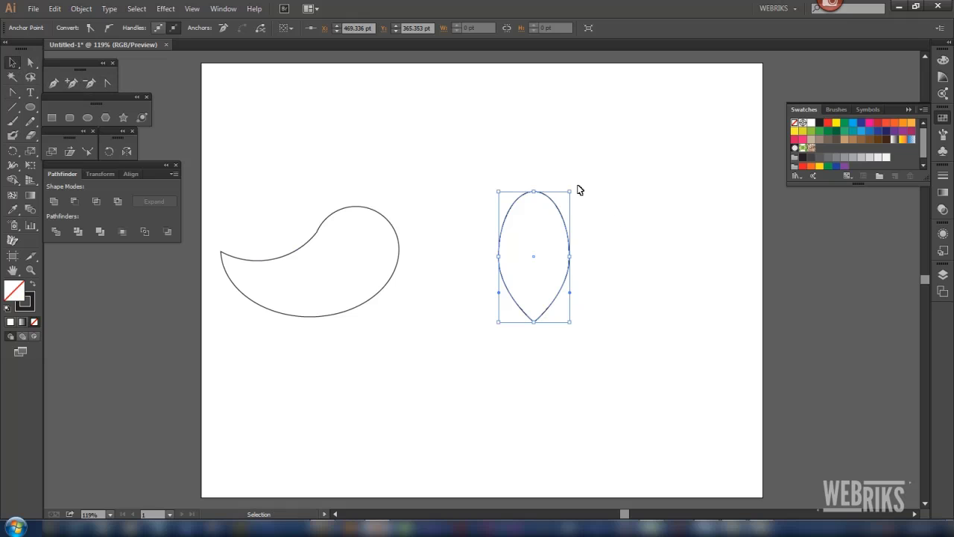
left_click_drag(575, 186, 574, 342)
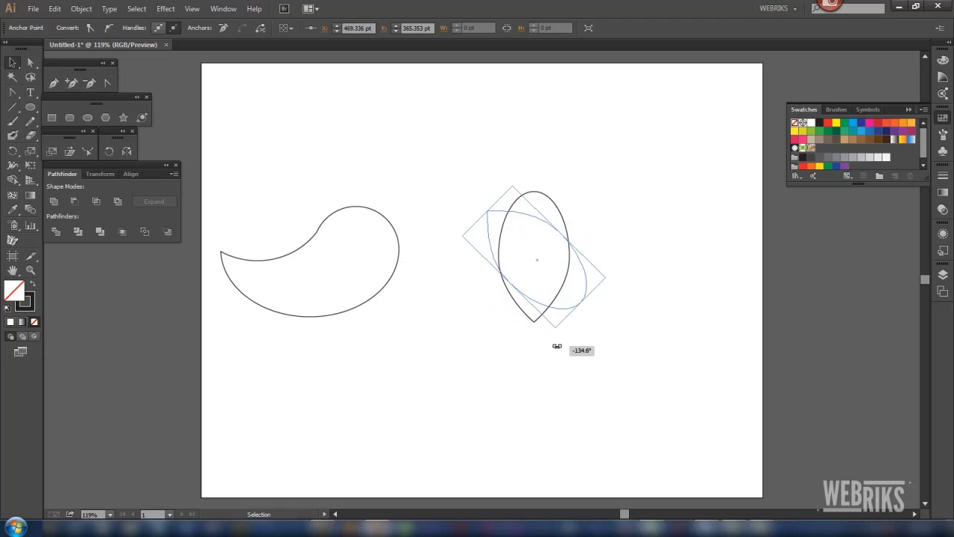
left_click_drag(575, 342, 575, 342)
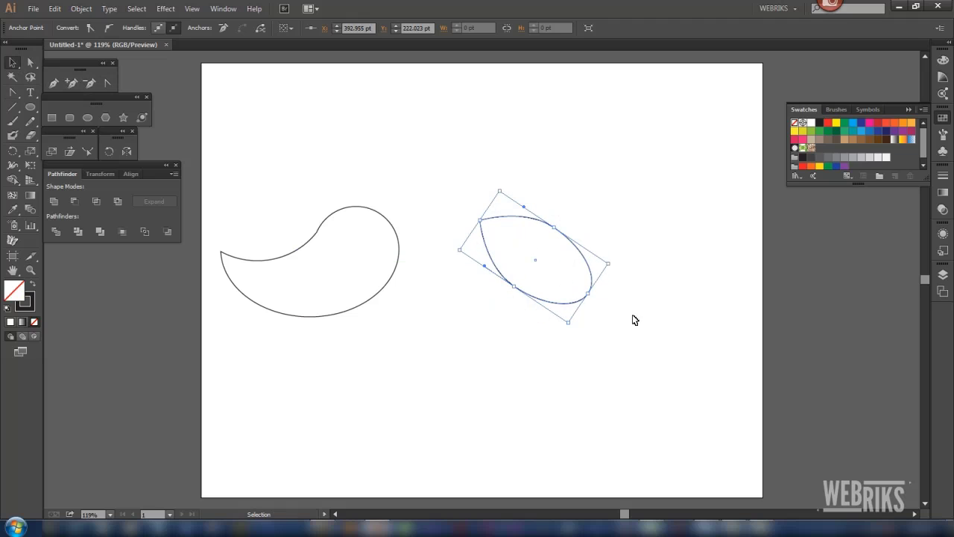
left_click(632, 321)
left_click_drag(583, 302, 342, 292)
left_click(514, 304)
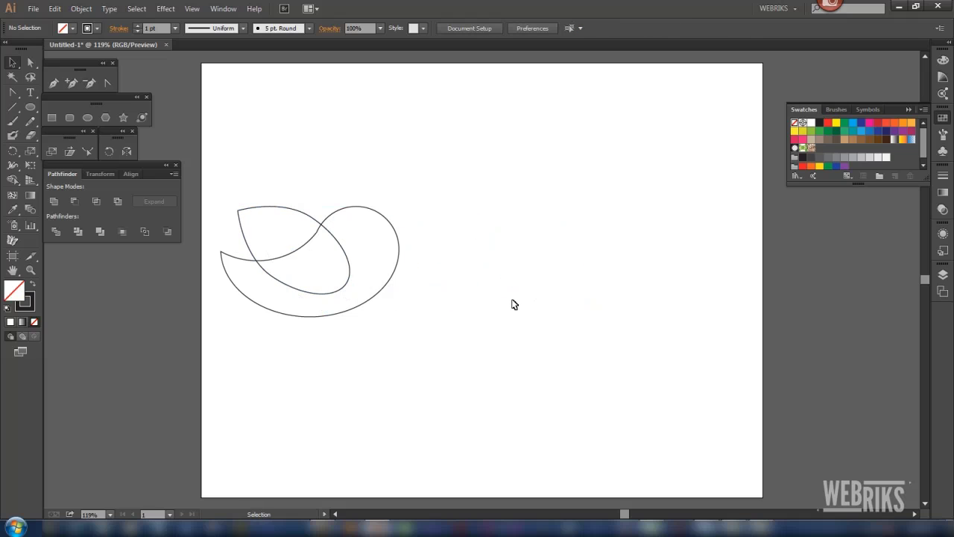
left_click(88, 117)
Draw a narrow ellipse and make two rotated copies fanned from its bottom point.
key("ctrl+space")
left_click_drag(208, 160, 603, 364)
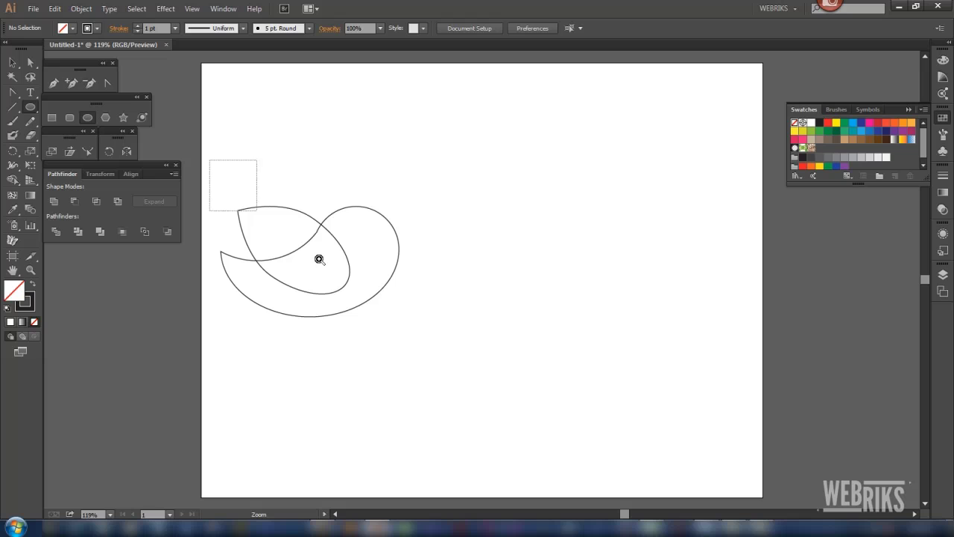
left_click_drag(592, 197, 623, 329)
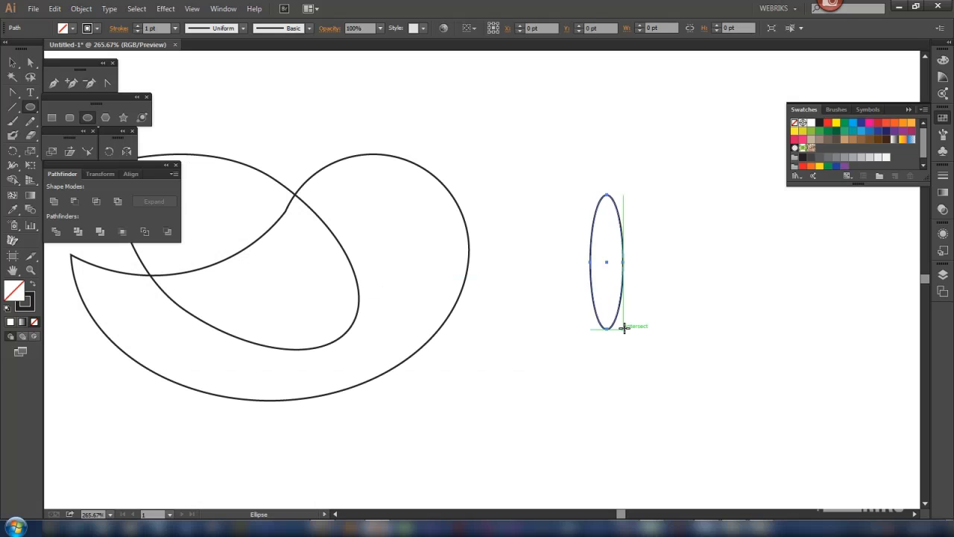
left_click(109, 152)
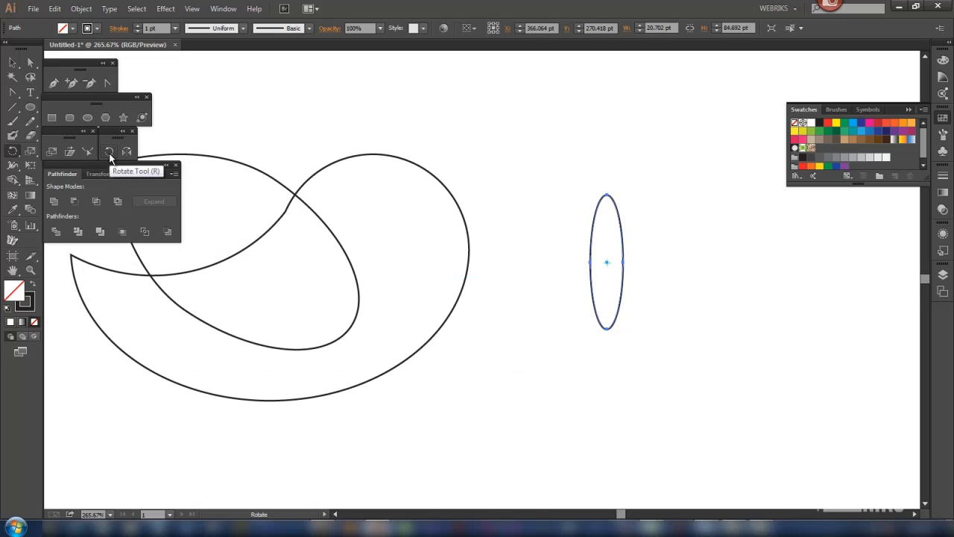
left_click(607, 328)
left_click_drag(614, 205, 639, 204)
key("ctrl+d")
Unite the three fanned ellipses into a three-lobed tail and tilt it diagonally.
left_click(13, 63)
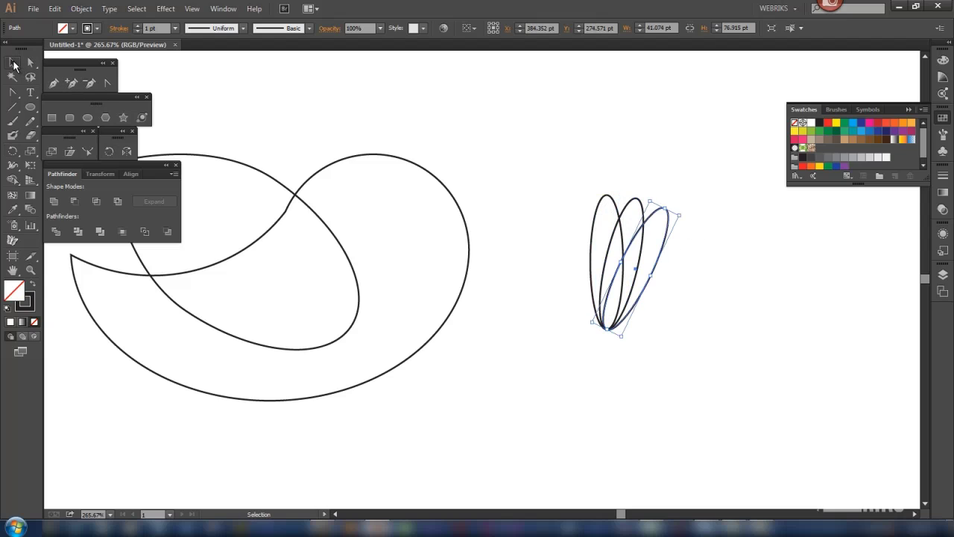
left_click_drag(549, 152, 689, 377)
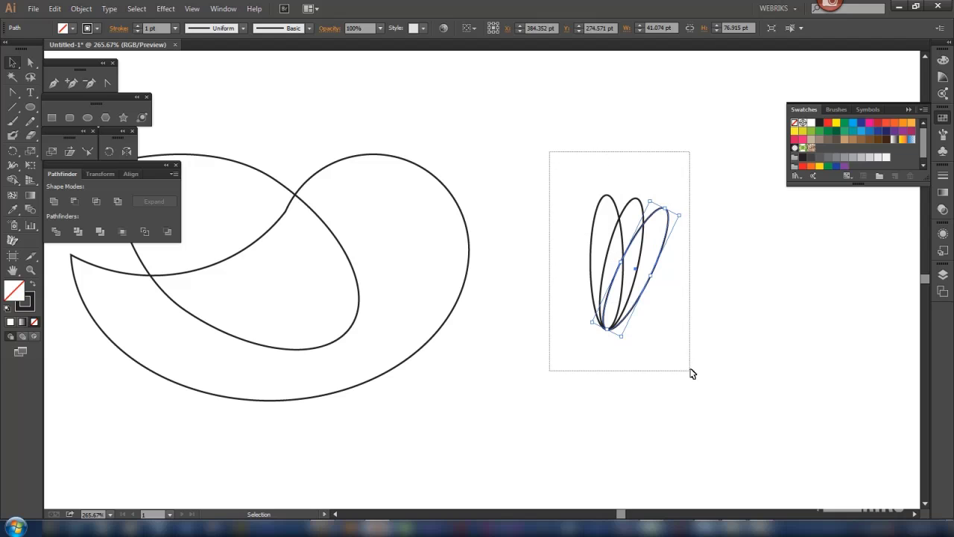
left_click(55, 201)
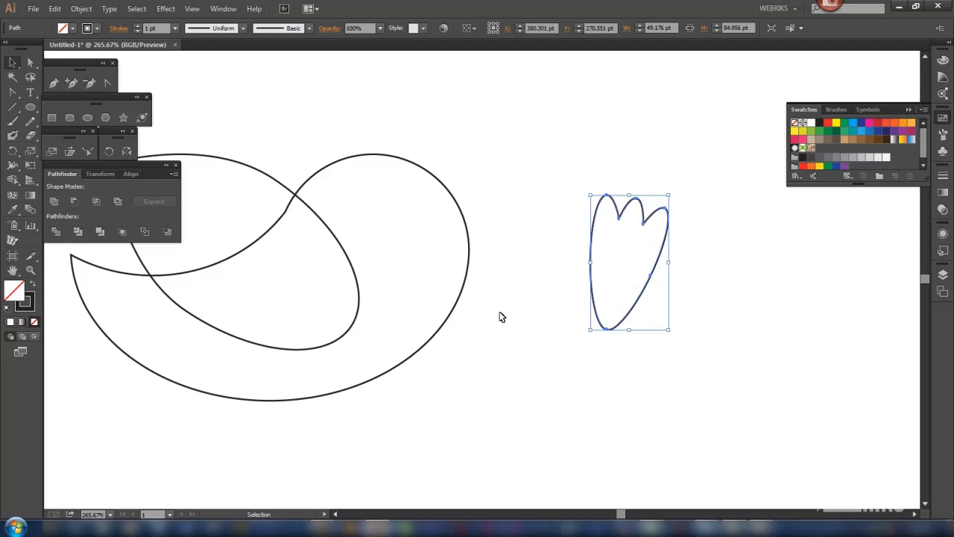
left_click(674, 338)
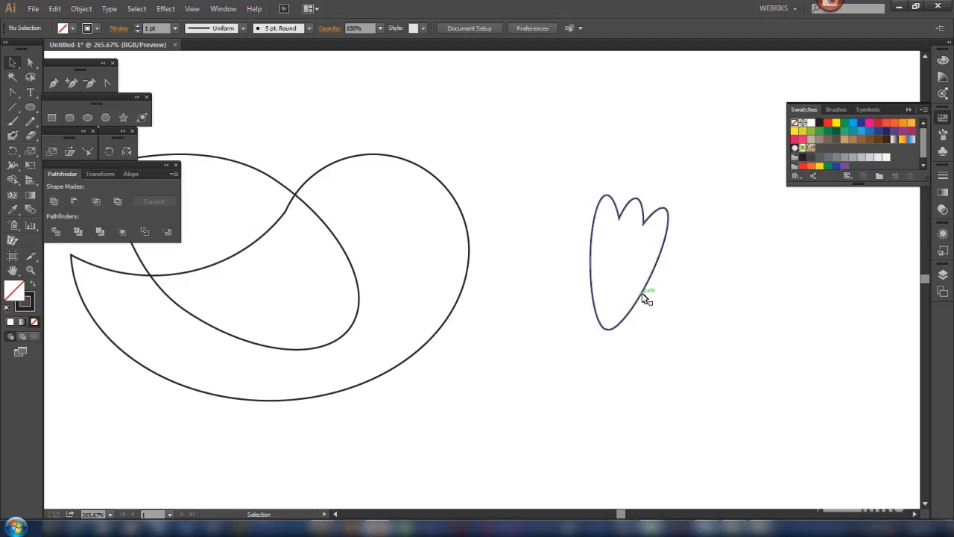
left_click(641, 297)
left_click_drag(673, 333, 703, 265)
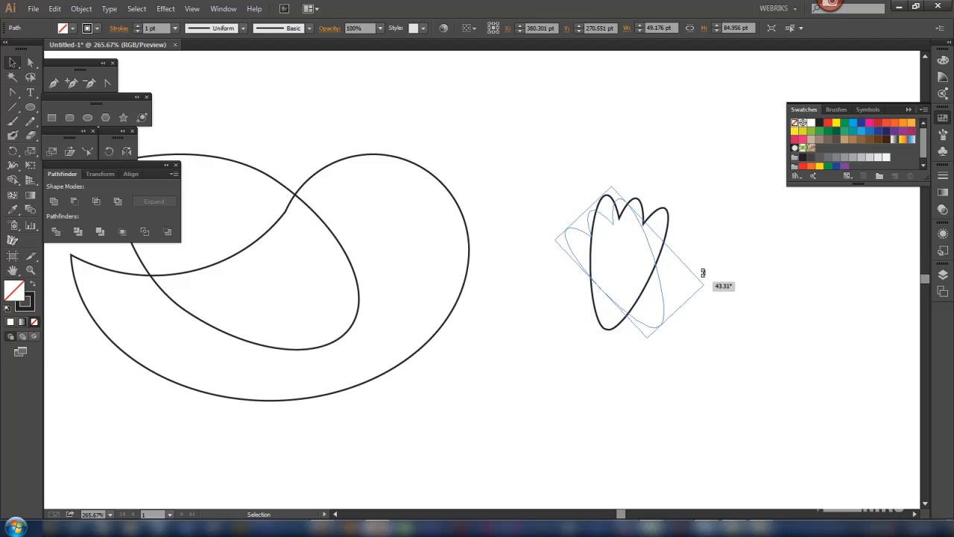
left_click_drag(703, 265, 703, 266)
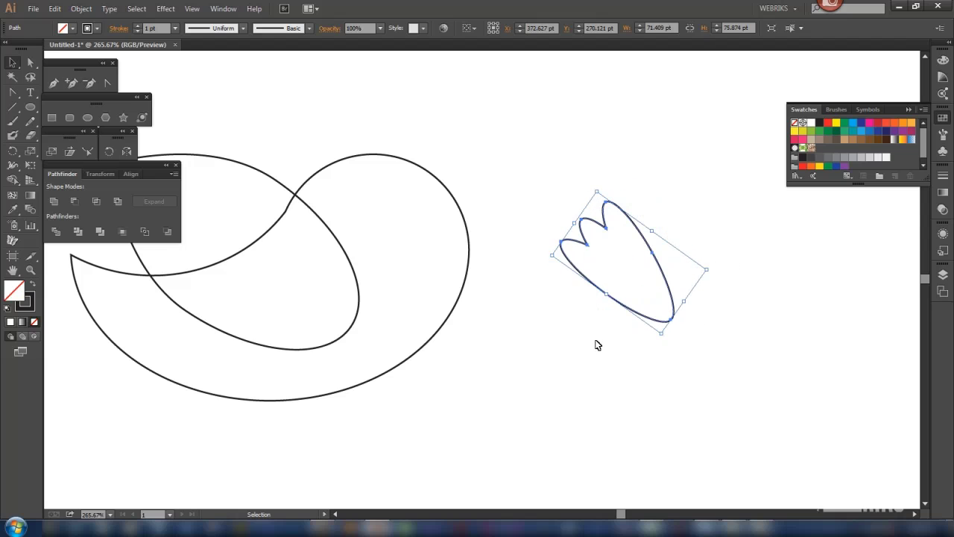
Move the tail against the left tip of the bird's body.
left_click(596, 343)
key("a")
key("ctrl+minus")
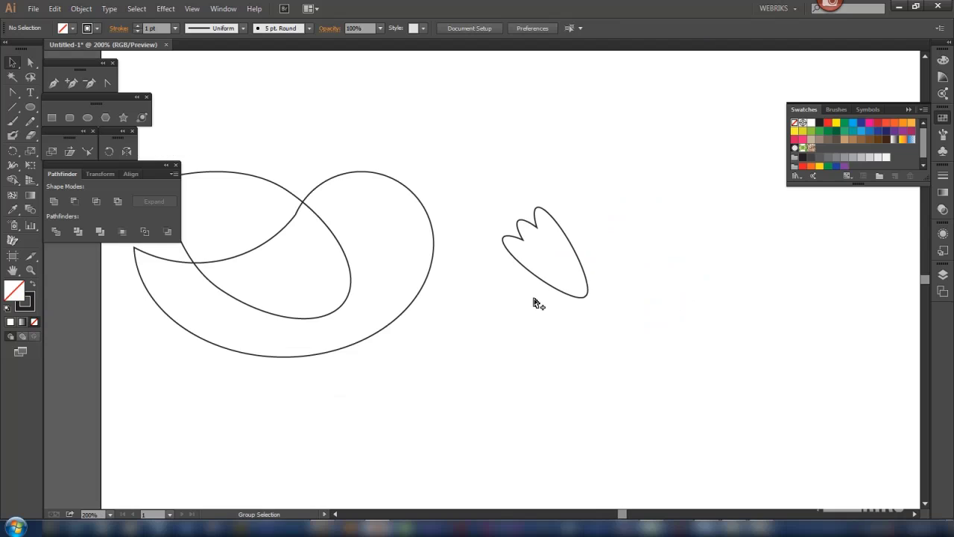
key("ctrl+minus")
mouse_move(471, 296)
left_mouse_down()
mouse_move(590, 311)
mouse_move(320, 285)
left_mouse_up()
left_click(653, 335)
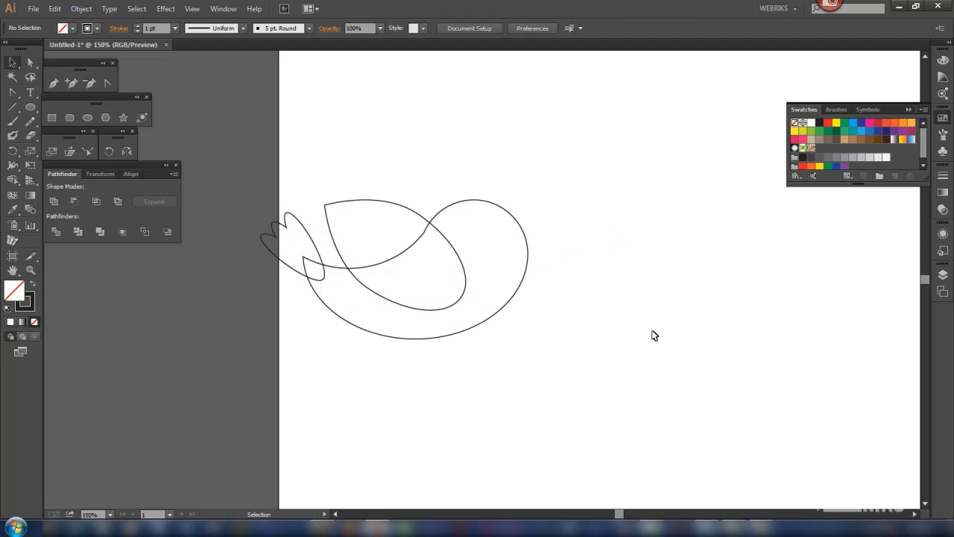
Draw a narrow leg below the body, copy it 27.63 pt right, and lengthen the copy upward.
left_click(70, 118)
left_click_drag(436, 337, 446, 402)
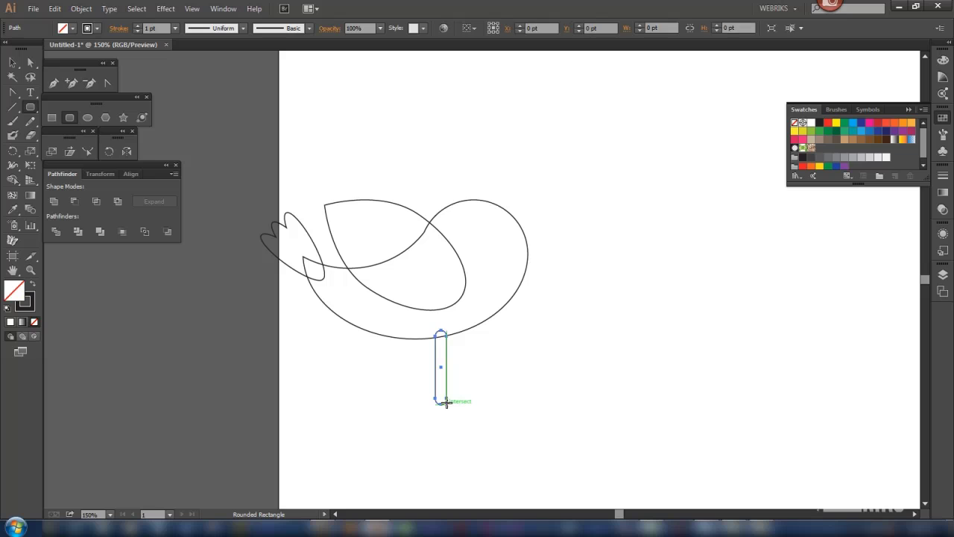
left_click(12, 63)
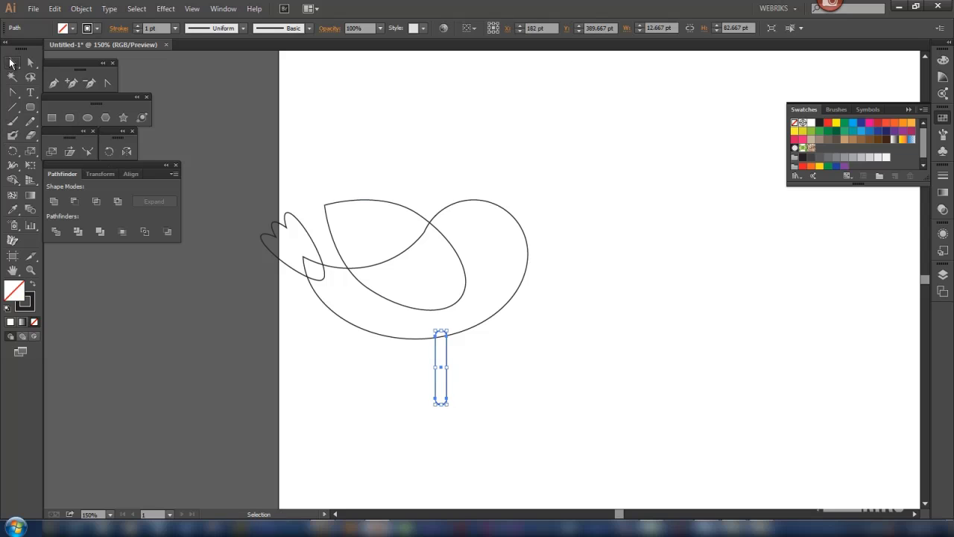
left_click(574, 370)
left_click_drag(448, 388, 475, 388)
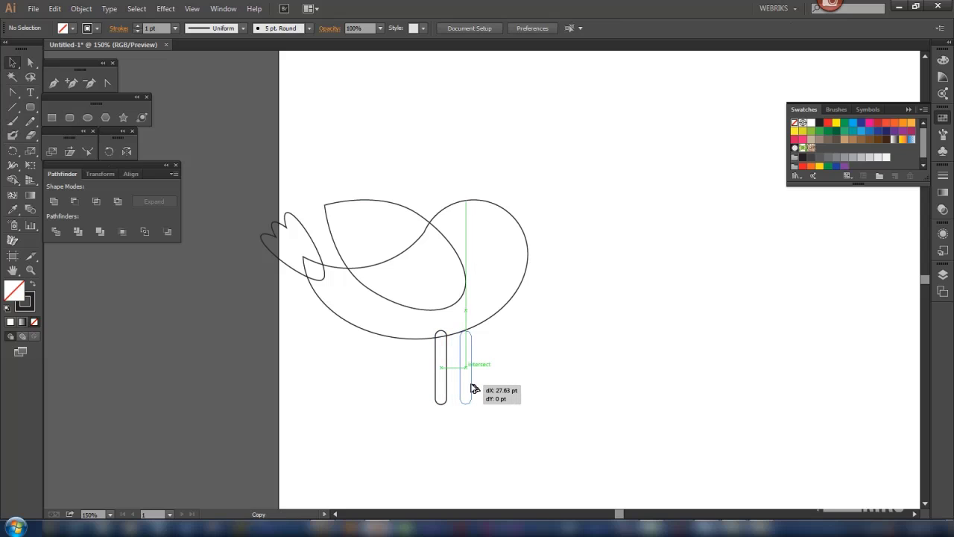
left_click_drag(474, 389, 474, 388)
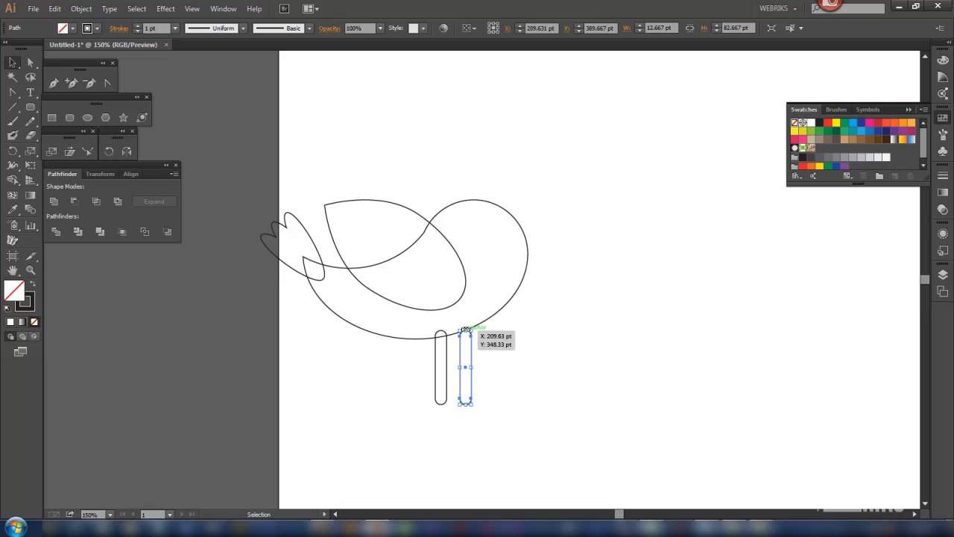
left_click_drag(467, 331, 466, 324)
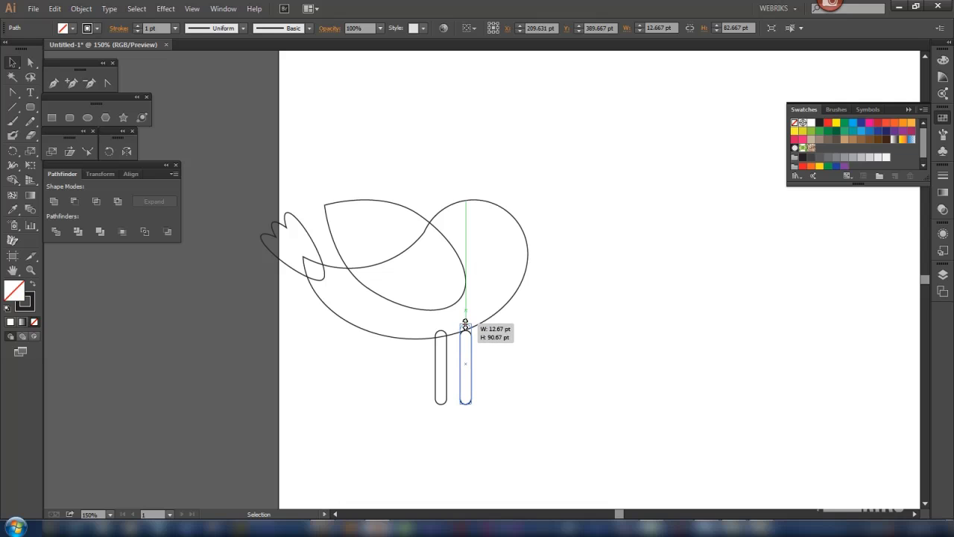
left_click(552, 386)
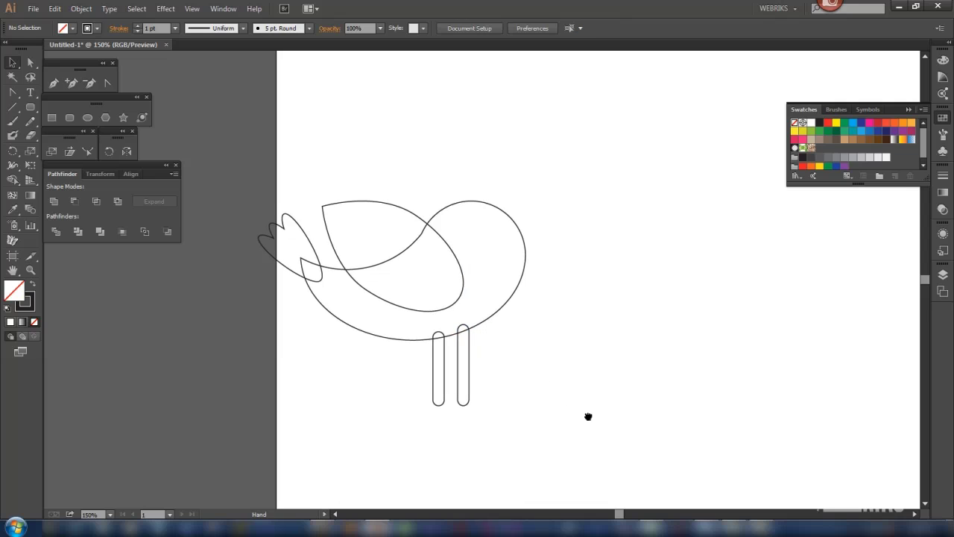
Draw an upright 29 × 58.8 pt rounded rectangle beside the bird.
left_click_drag(588, 416, 541, 403)
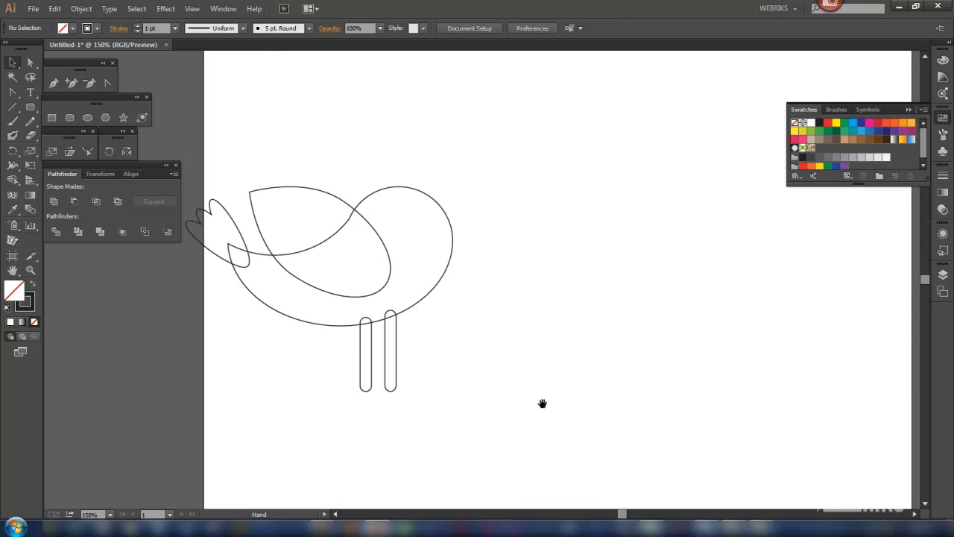
left_click(71, 123)
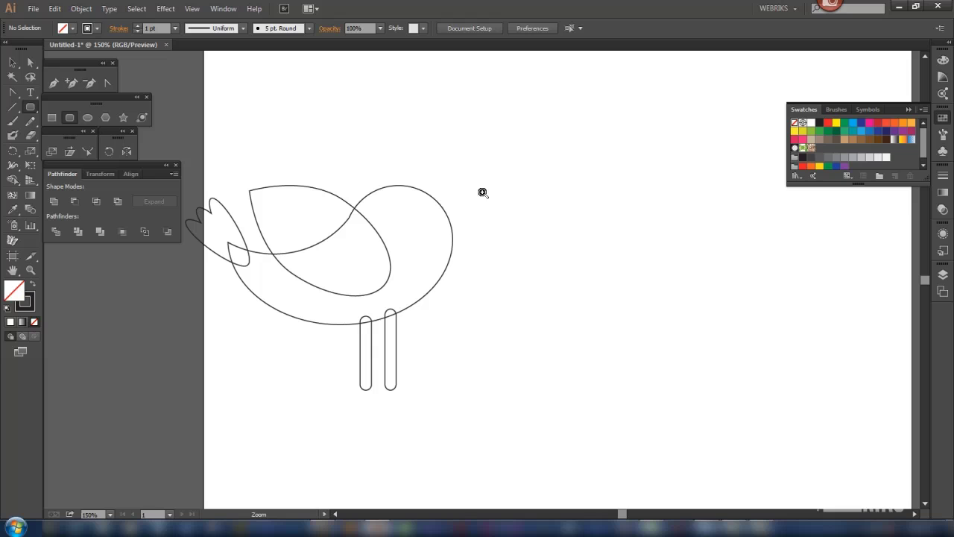
left_click_drag(452, 163, 637, 303)
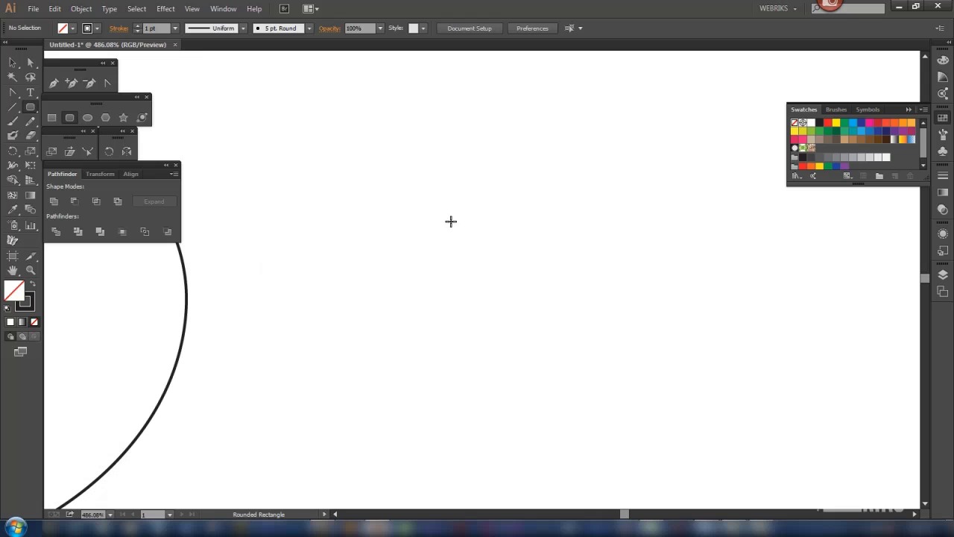
left_click_drag(437, 185, 520, 352)
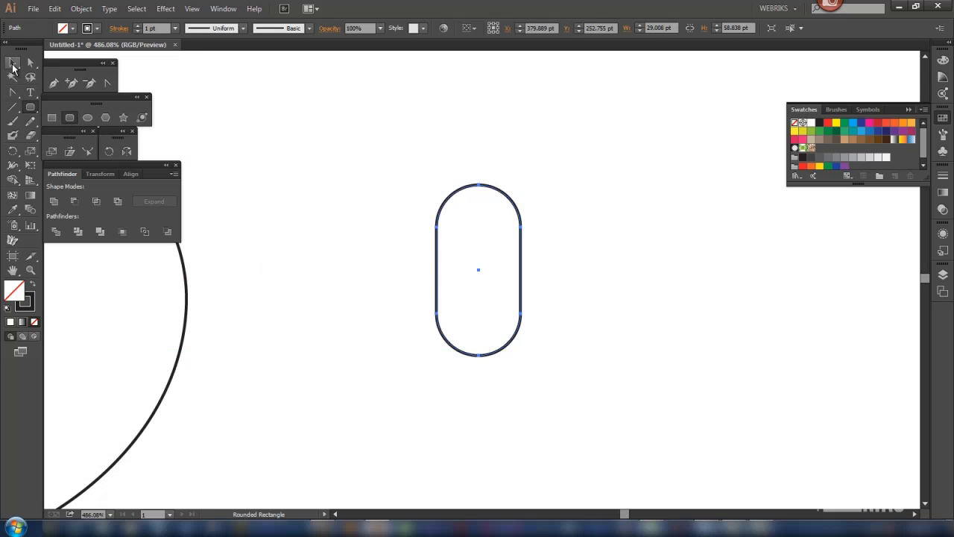
Rotate the pill 45° and make a vertically reflected copy crossing it.
left_click(12, 64)
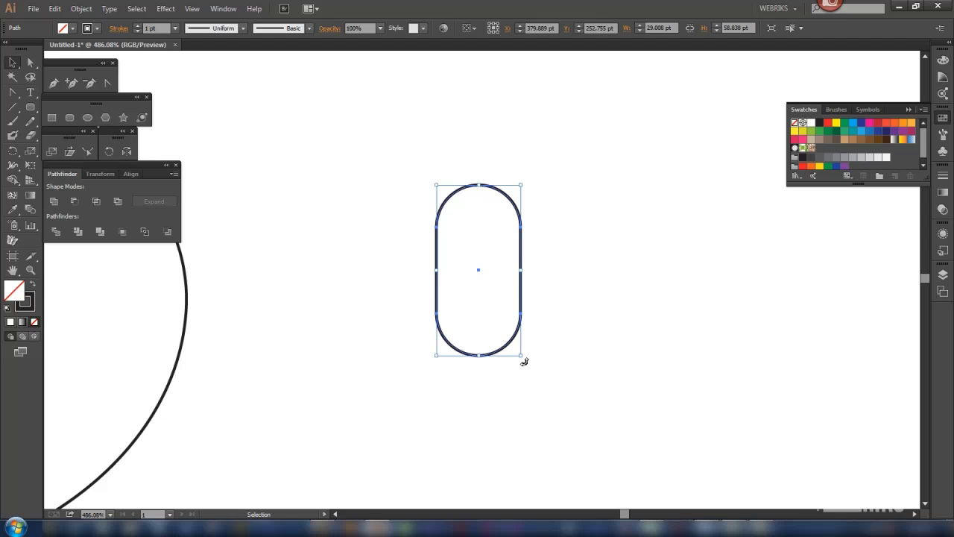
left_click_drag(524, 361, 582, 346)
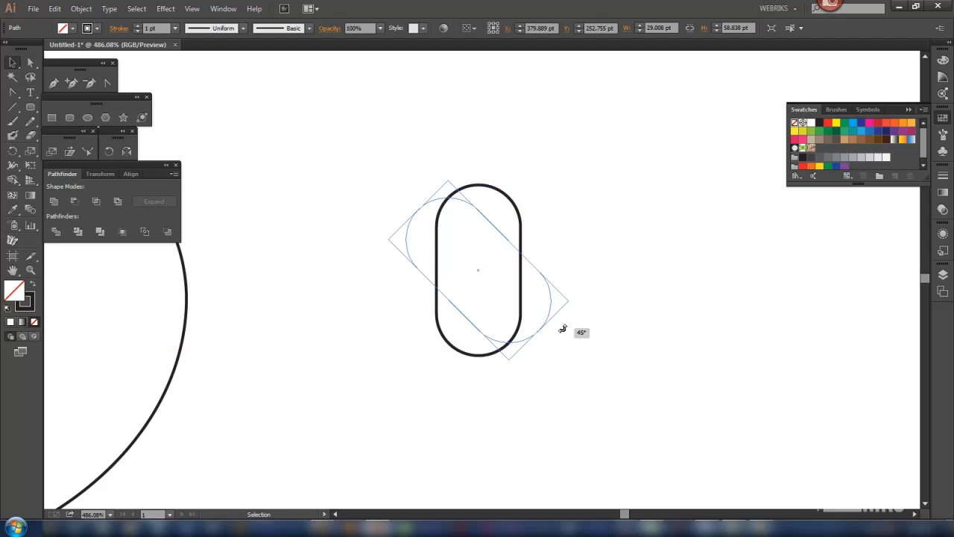
left_click(127, 153)
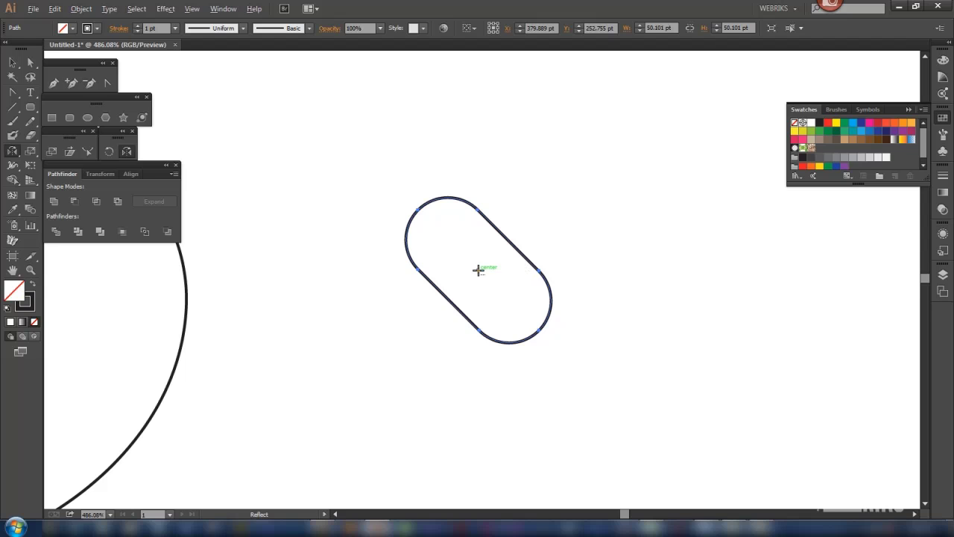
left_click(478, 271, "alt")
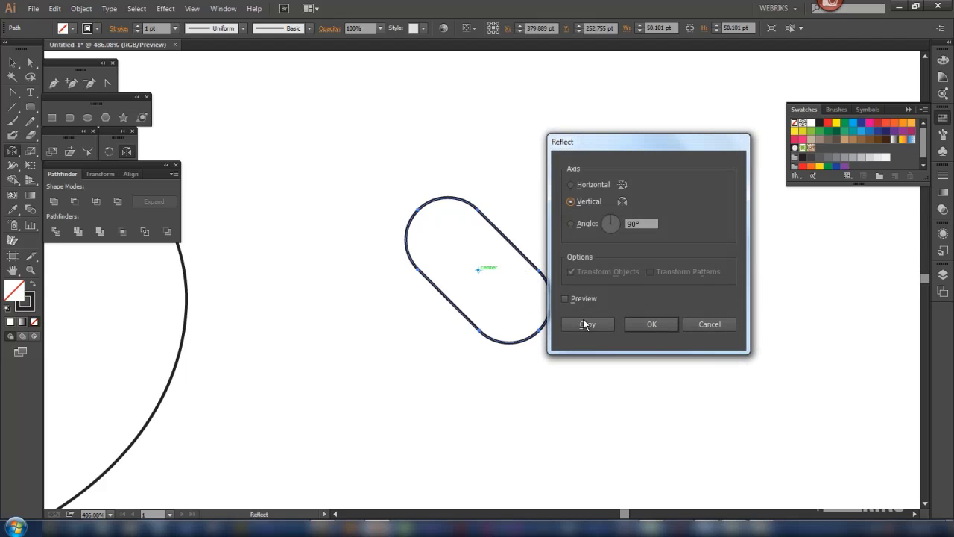
left_click(564, 299)
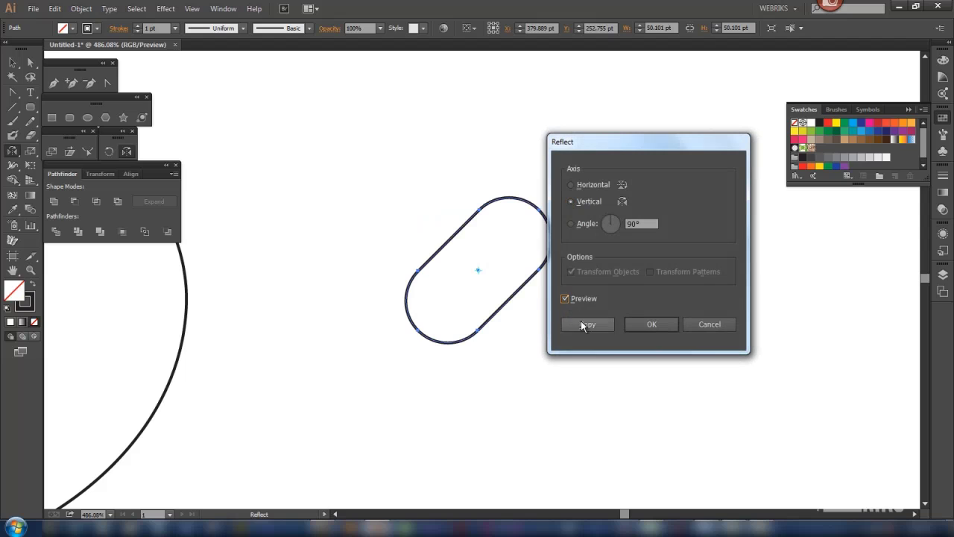
left_click(581, 324)
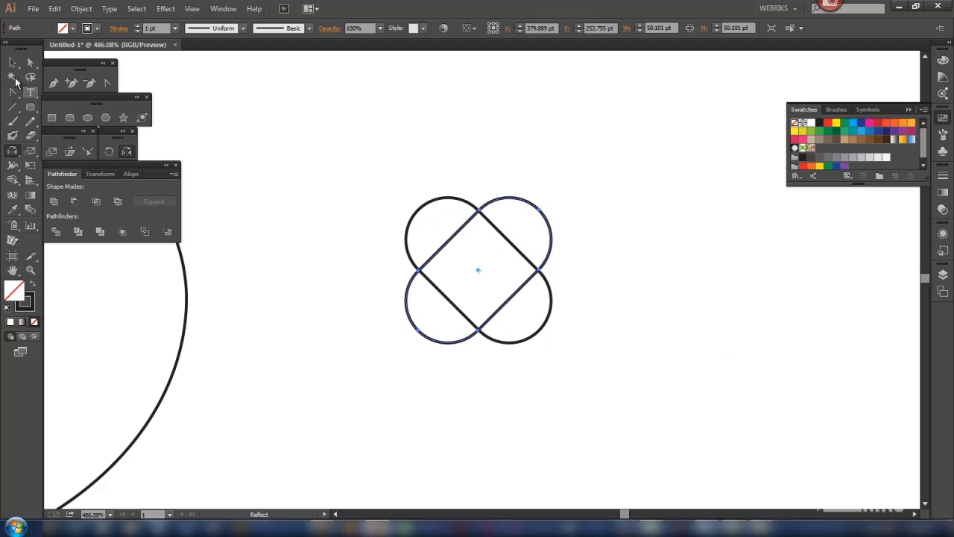
Divide the two crossing pills and ungroup the resulting pieces.
left_click(12, 64)
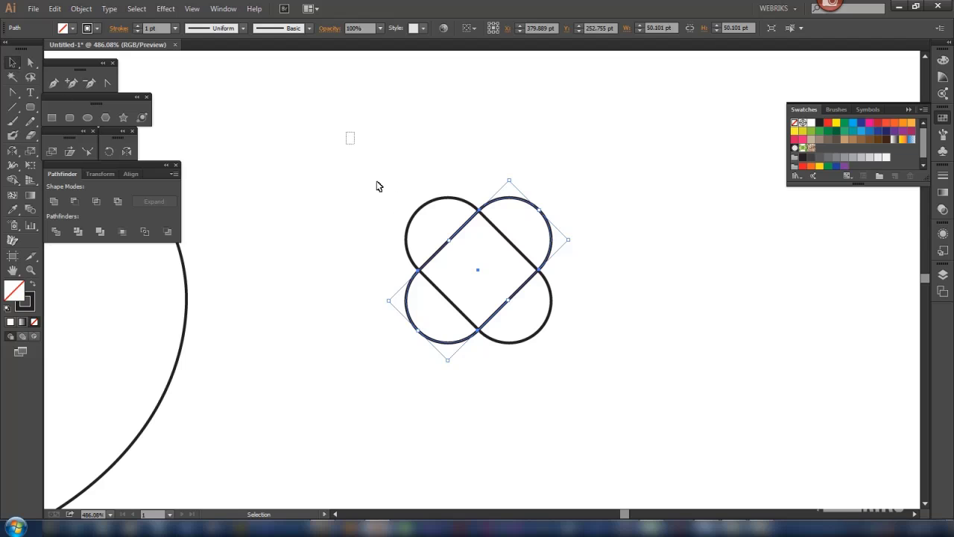
left_click_drag(376, 186, 622, 392)
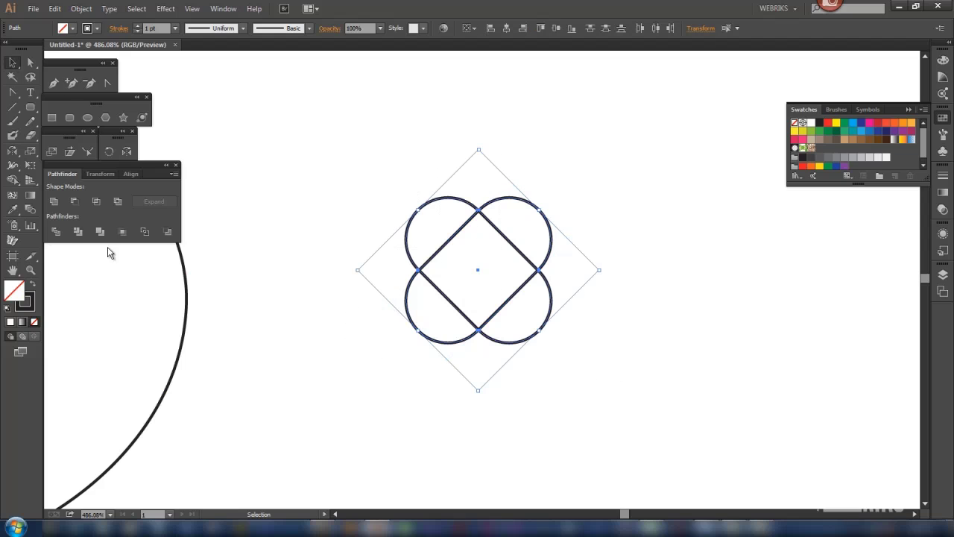
left_click(57, 230)
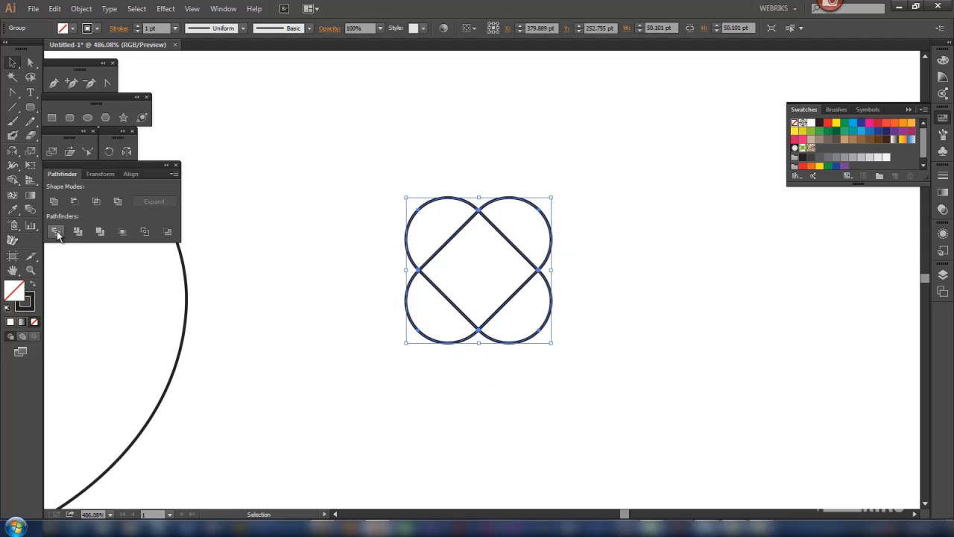
left_click(79, 8)
left_click(102, 67)
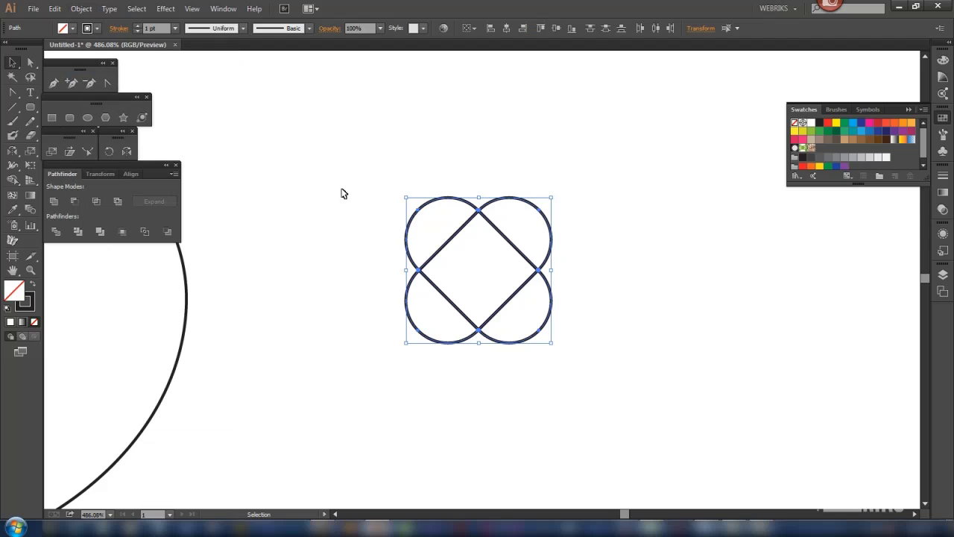
left_click(350, 220)
Delete the two lower arcs and unite the remaining pieces into a heart outline.
left_click(450, 349)
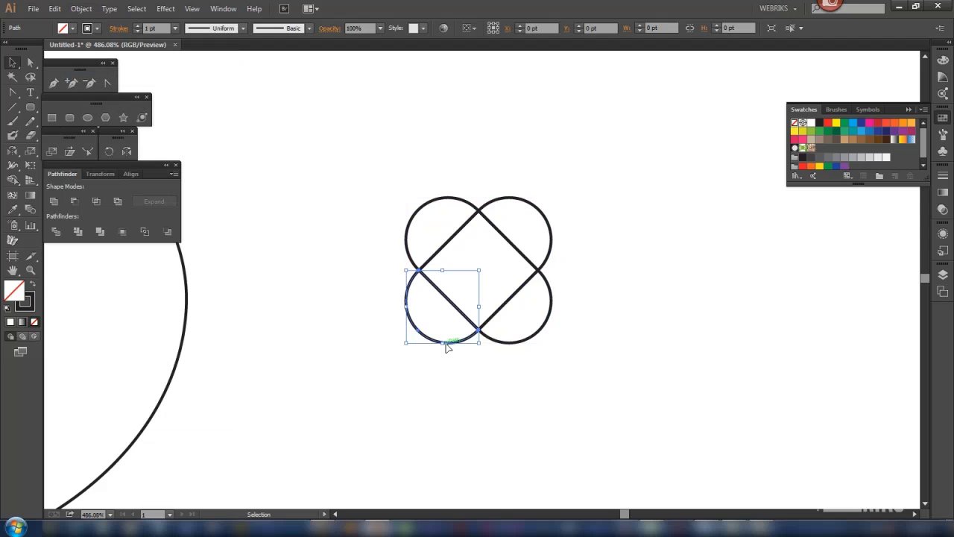
key("Delete")
left_click(520, 345)
key("Delete")
left_click_drag(369, 161, 584, 376)
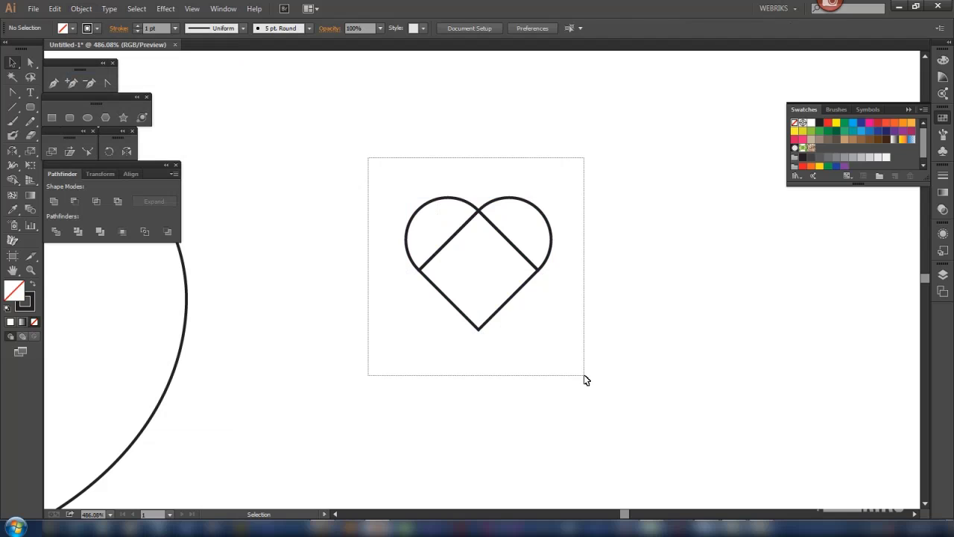
left_click(55, 203)
left_click(389, 272)
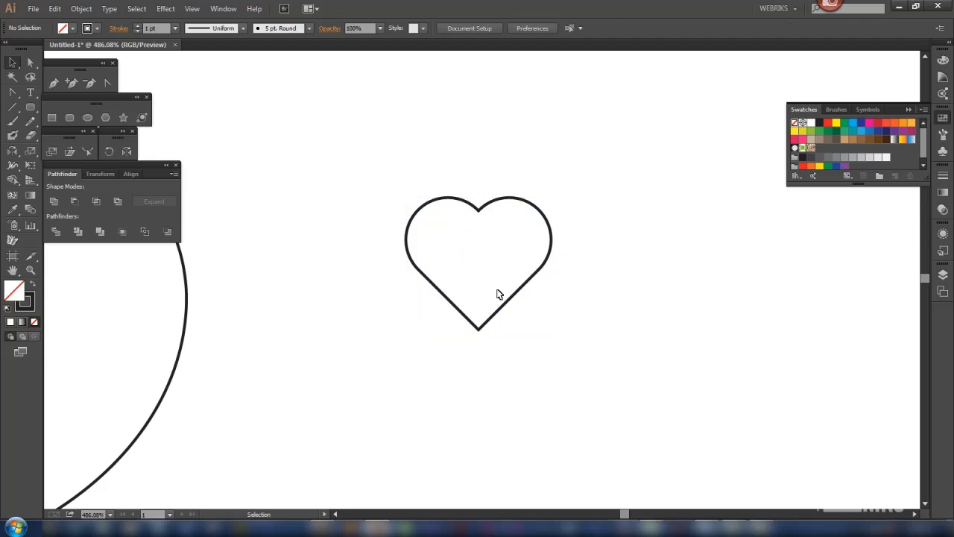
key("ctrl+minus")
key("ctrl+minus")
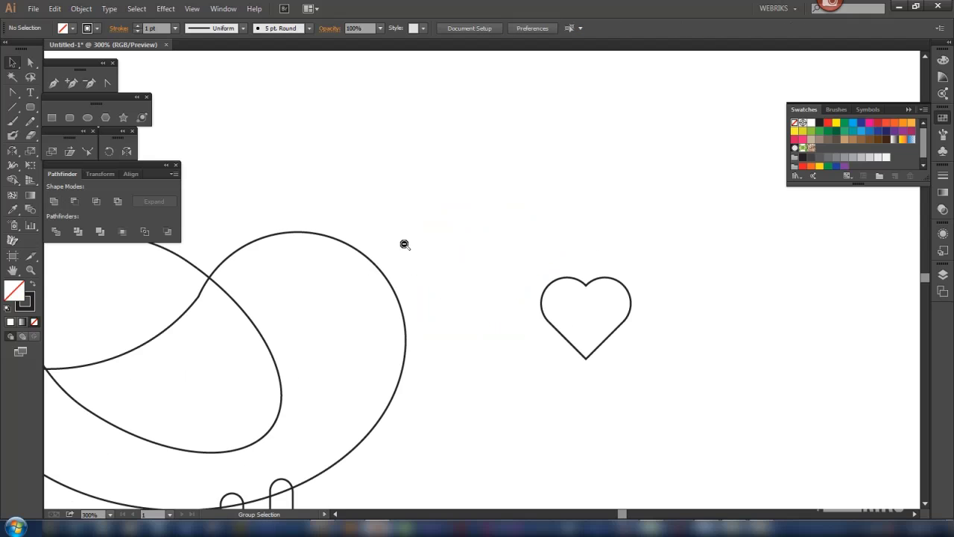
key("ctrl+minus")
Duplicate the heart upward and rotate the lower heart 90° to point sideways.
left_click_drag(505, 297, 487, 237)
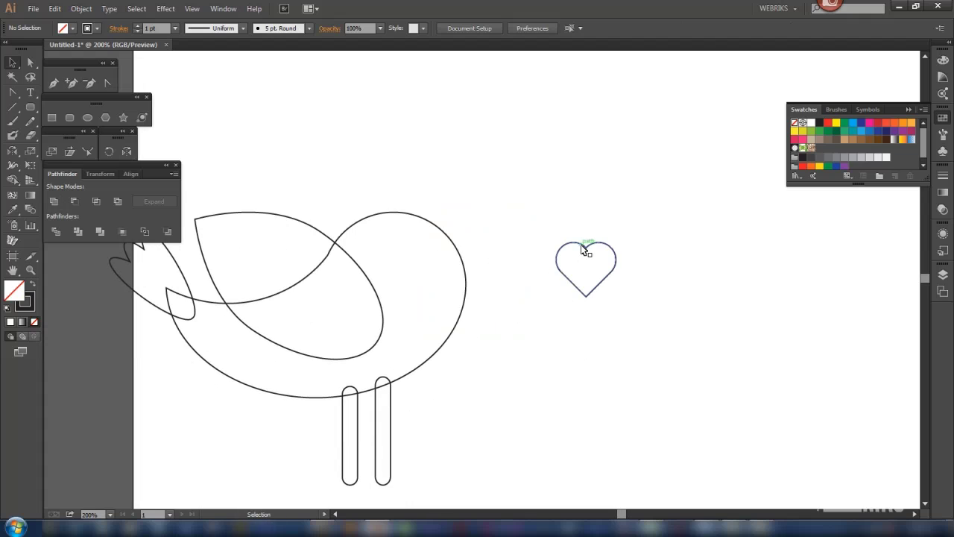
left_click_drag(584, 249, 548, 88)
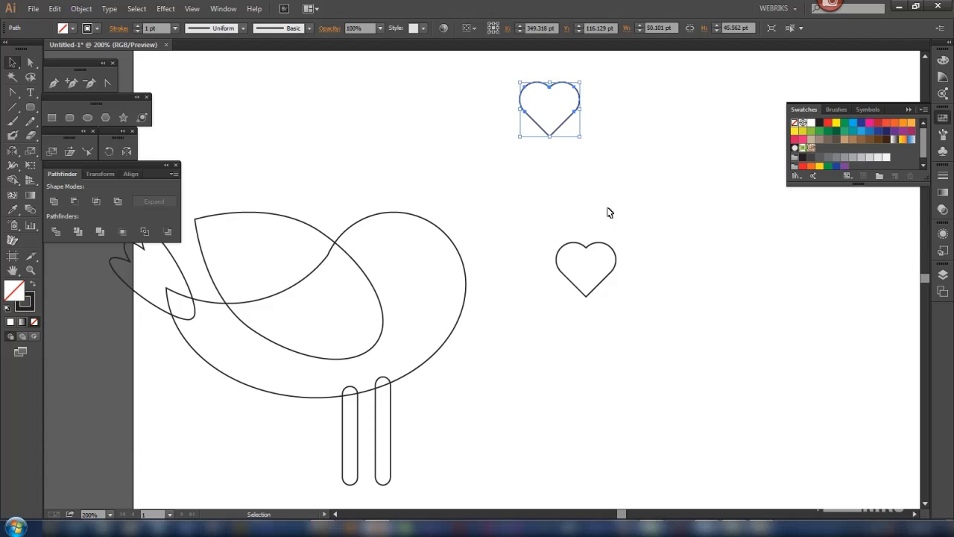
left_click(616, 272)
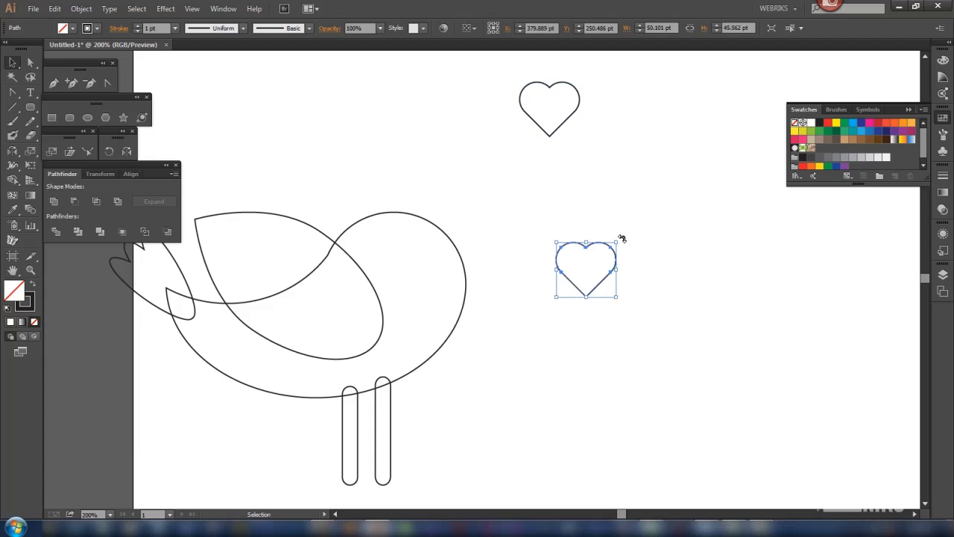
left_click_drag(622, 238, 634, 315)
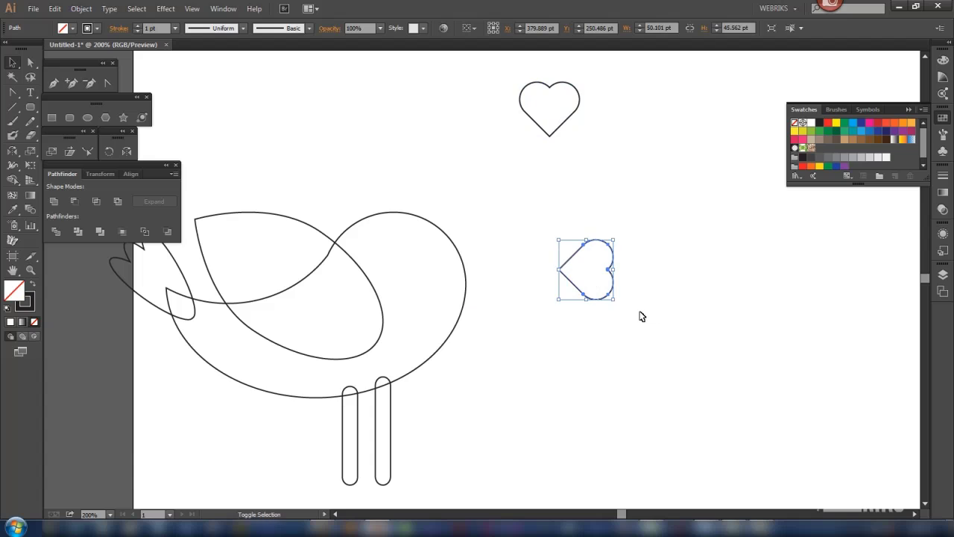
Shrink the sideways heart and place it at the bird's head as a beak.
left_click_drag(614, 299, 601, 284)
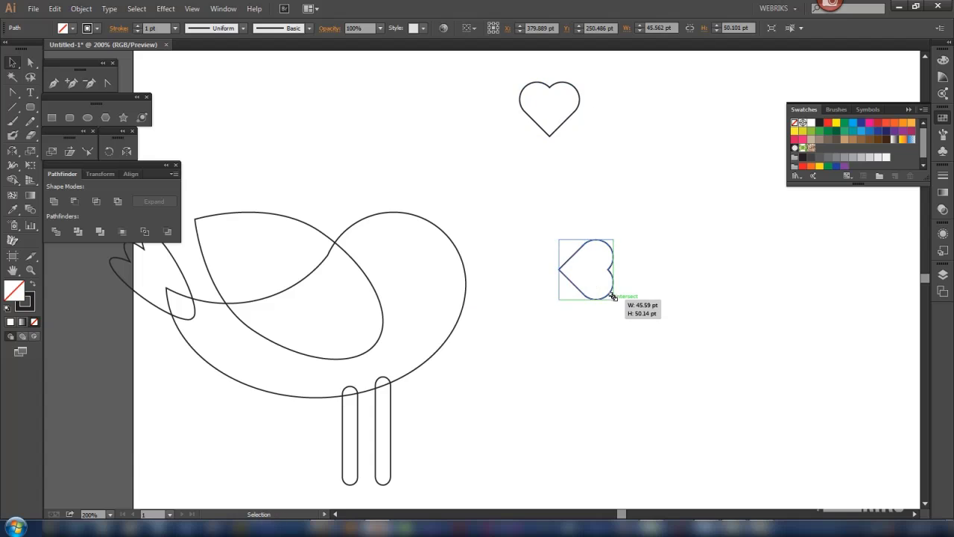
left_click_drag(601, 284, 491, 282)
left_click(630, 285)
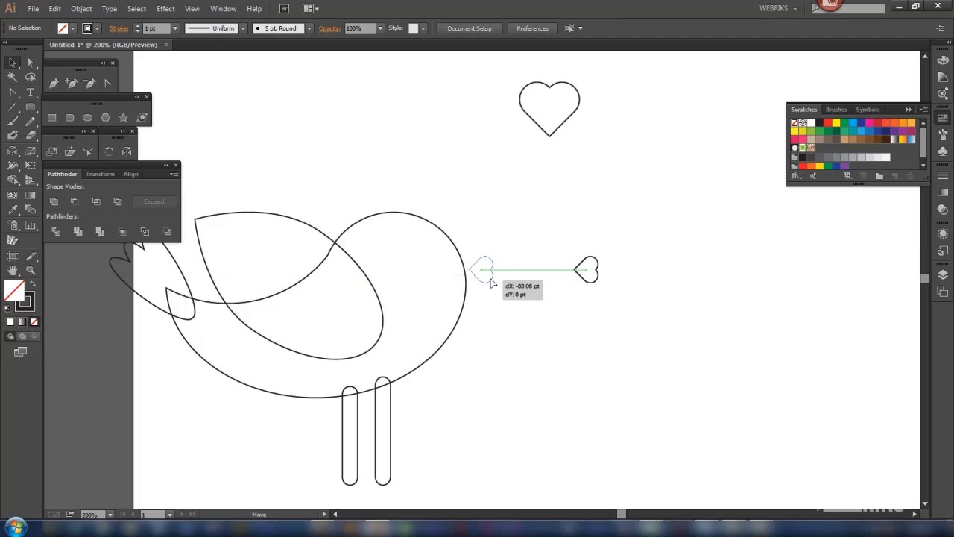
left_click_drag(491, 282, 491, 282)
left_click(563, 286)
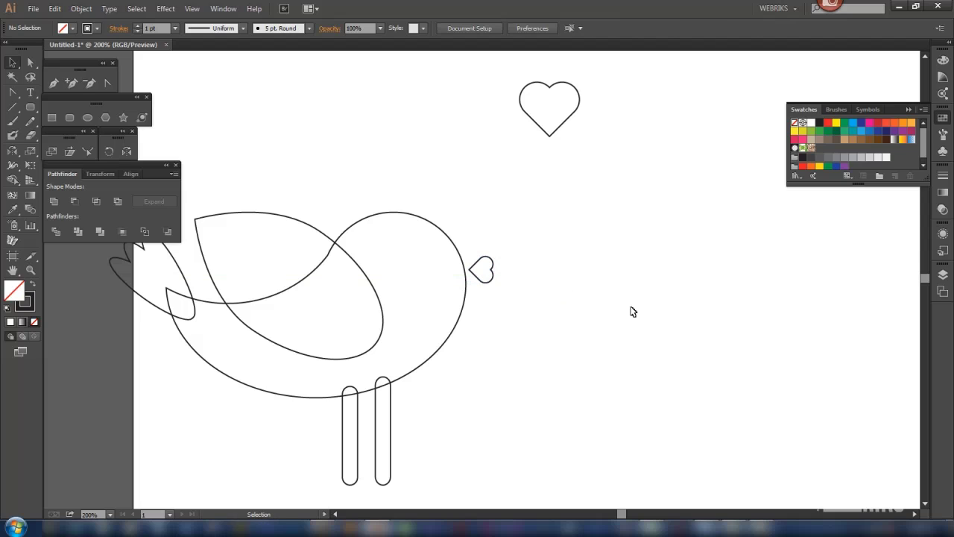
left_click(549, 319, "alt")
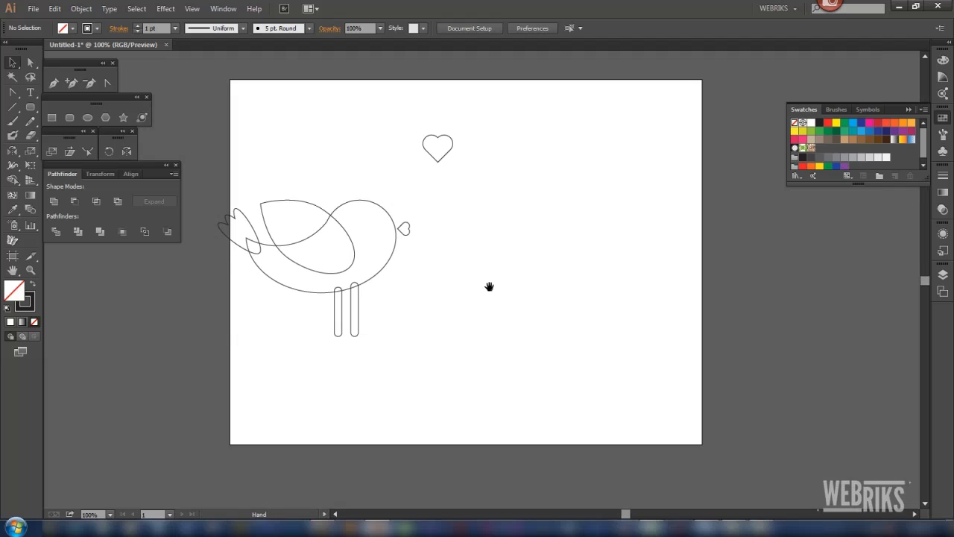
left_click_drag(490, 288, 519, 319)
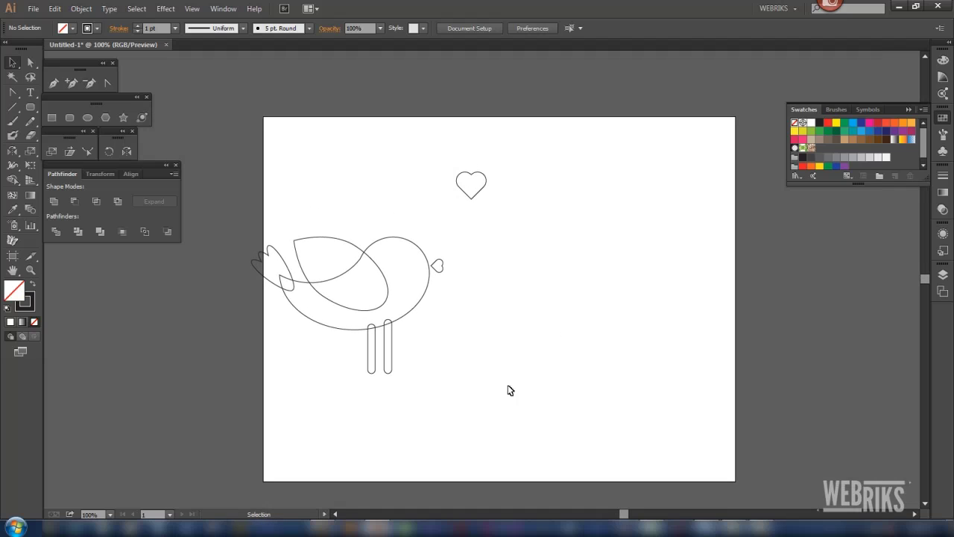
Fill the bird's body yellow-green and its wing green.
key("z")
mouse_move(238, 147)
left_mouse_down()
mouse_move(556, 393)
mouse_move(577, 353)
left_mouse_up()
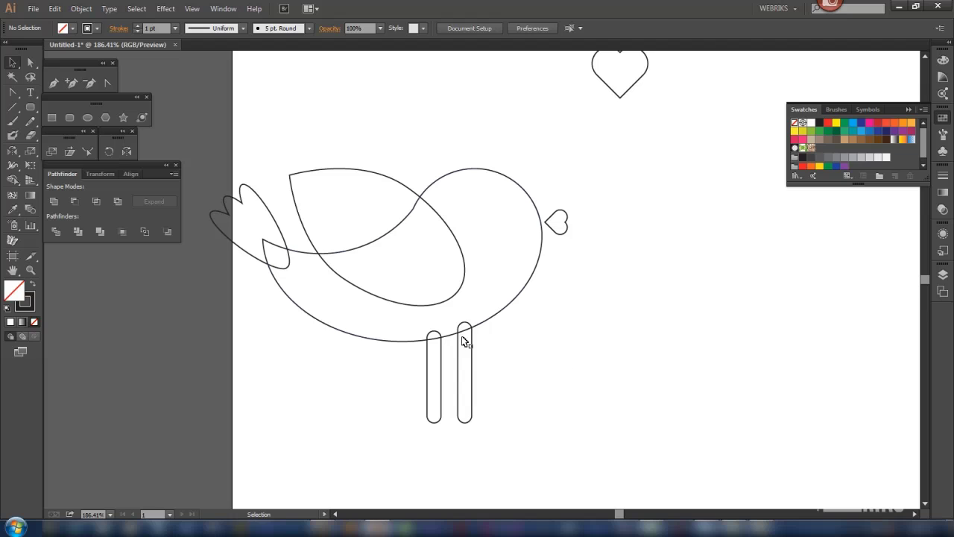
left_click(520, 298)
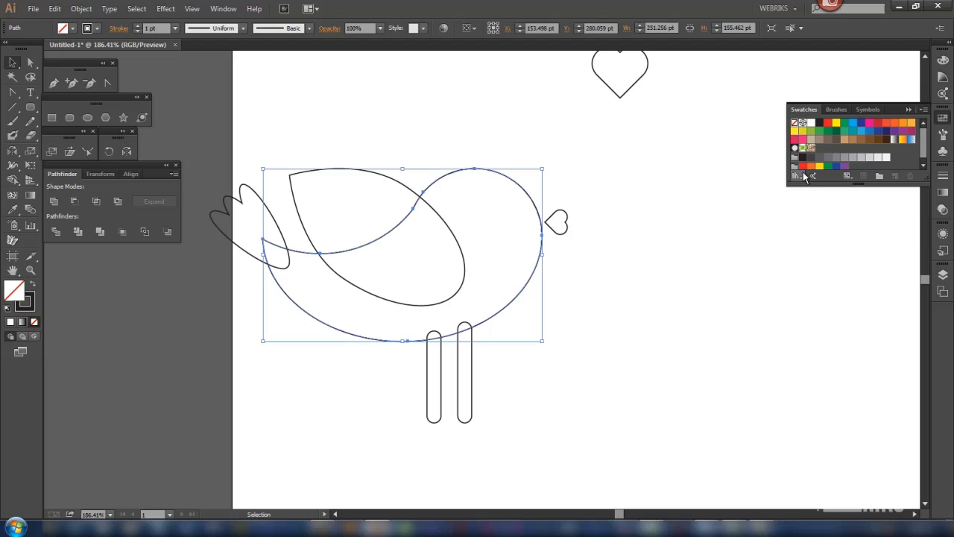
left_click(811, 131)
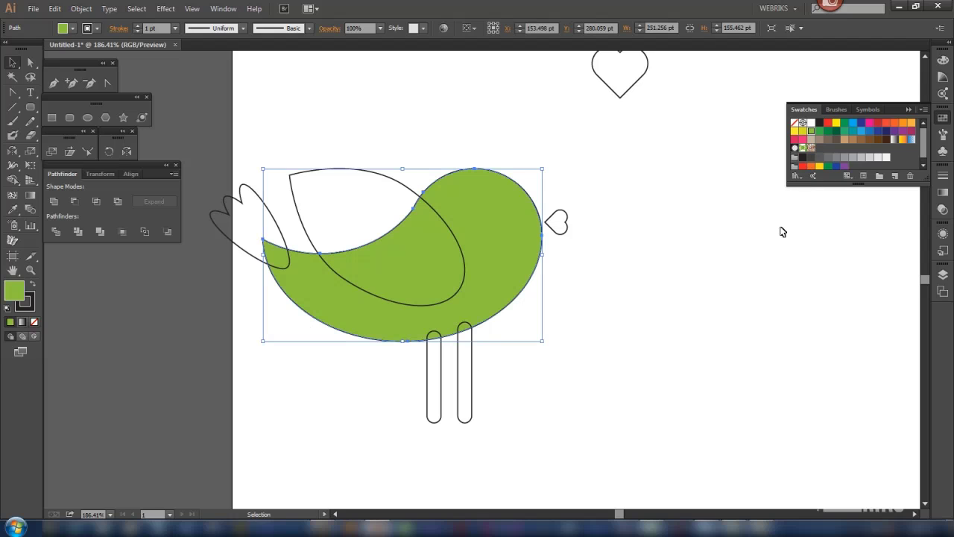
left_click(734, 301)
left_click(388, 176)
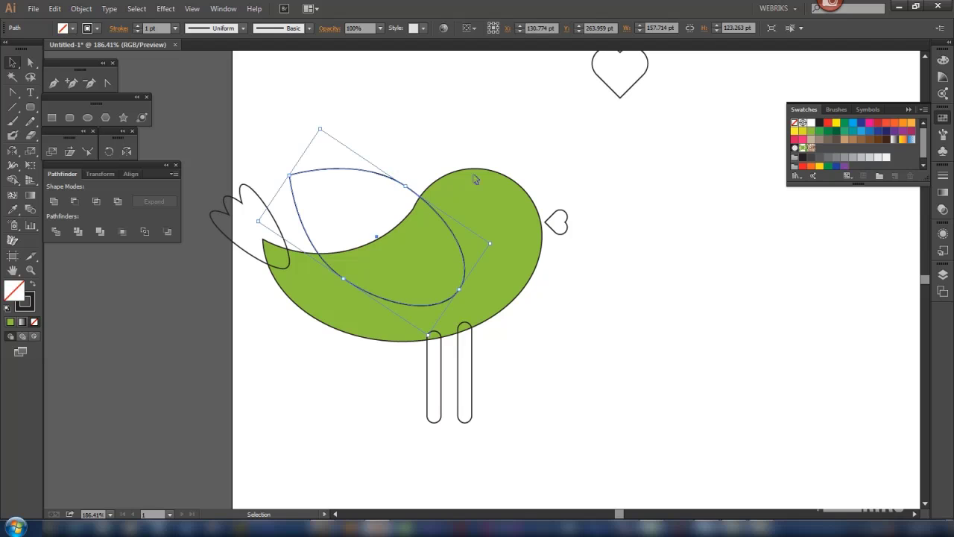
left_click(820, 131)
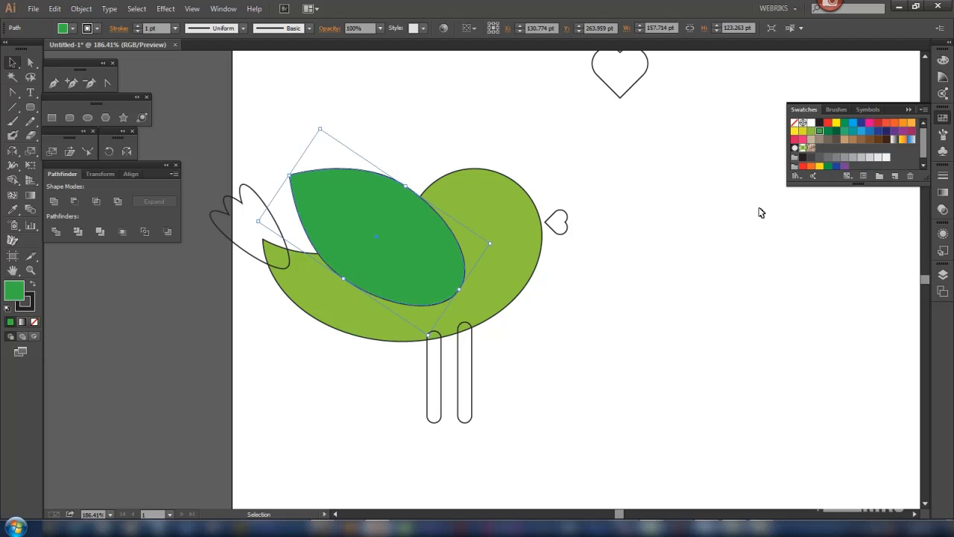
left_click(706, 245)
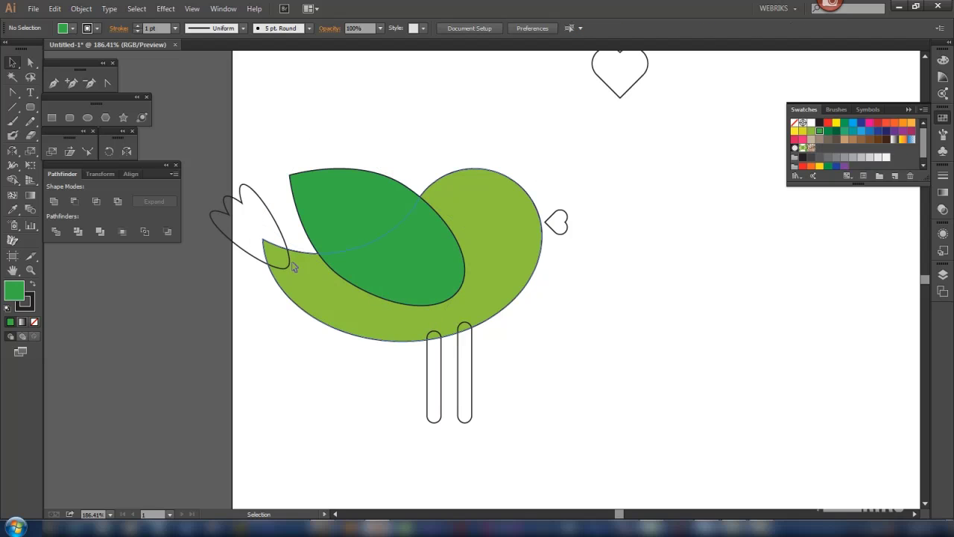
Fill the tail dark green and both legs brown.
left_click(277, 224)
left_click(836, 132)
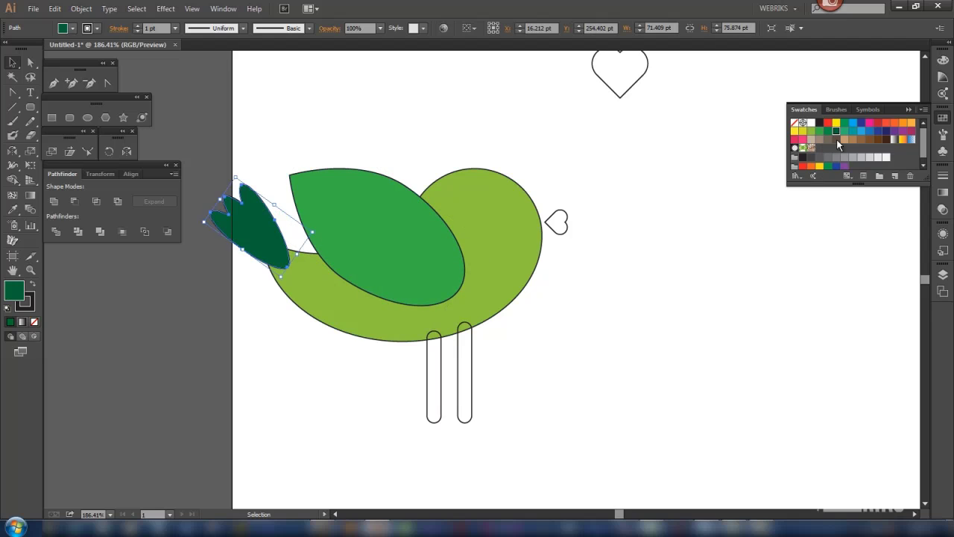
left_click(513, 470)
left_click_drag(377, 462, 580, 384)
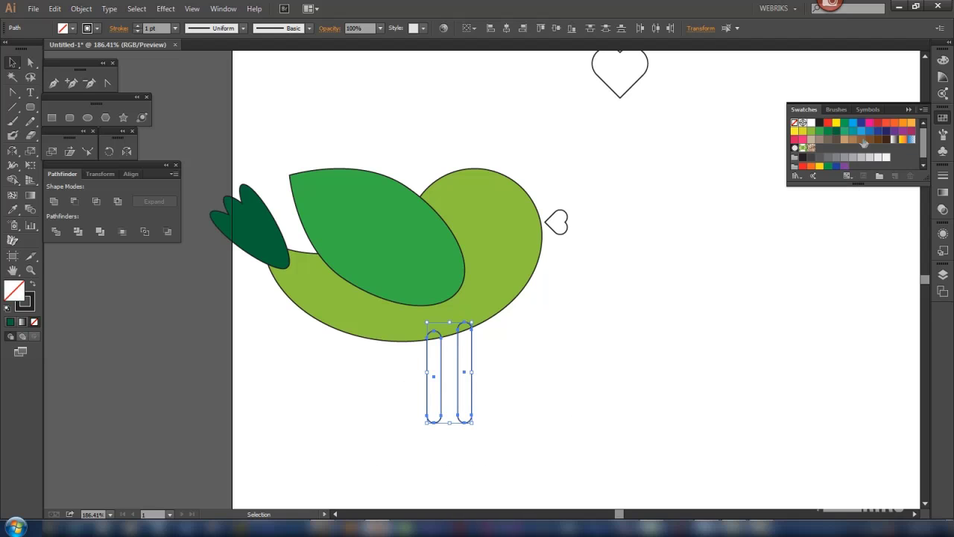
left_click(861, 139)
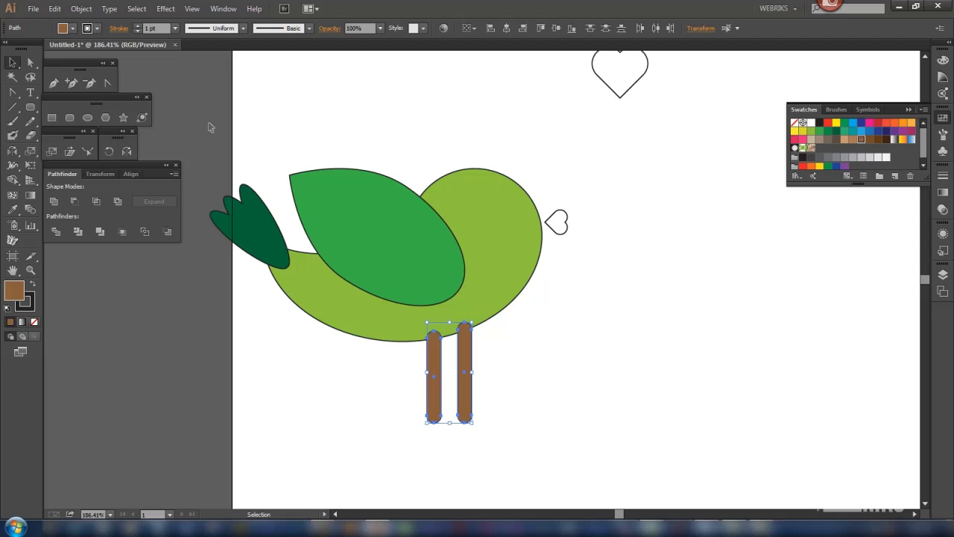
left_click(559, 445)
left_click_drag(380, 466, 554, 322)
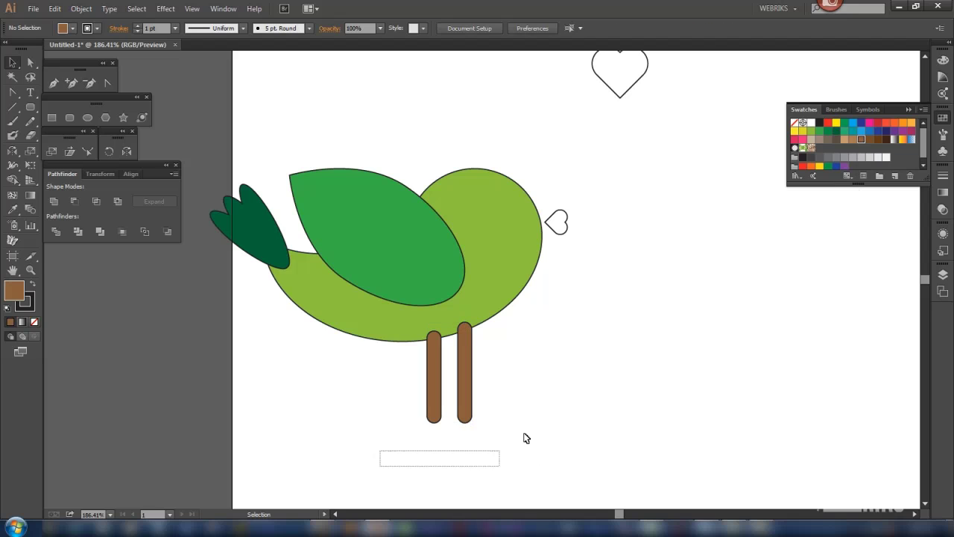
left_click(81, 8)
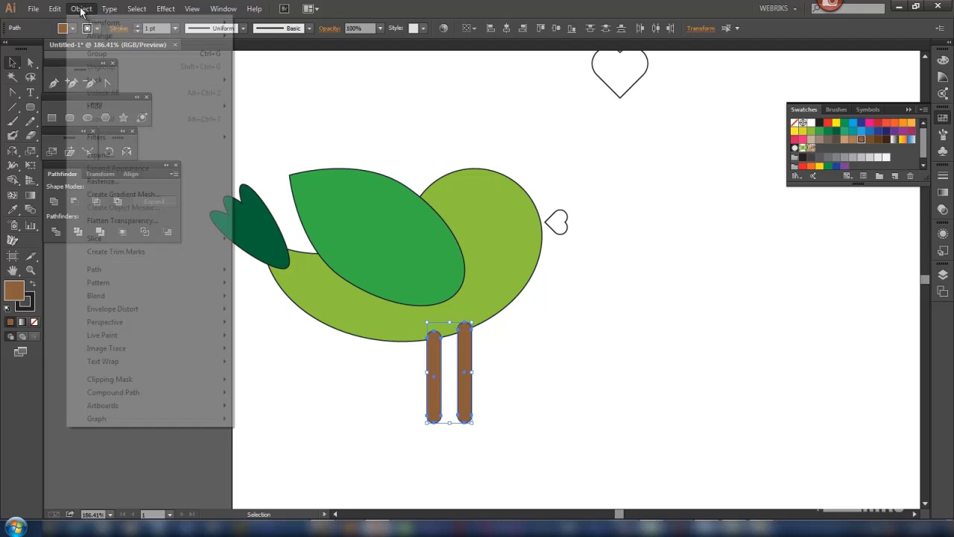
mouse_move(99, 36)
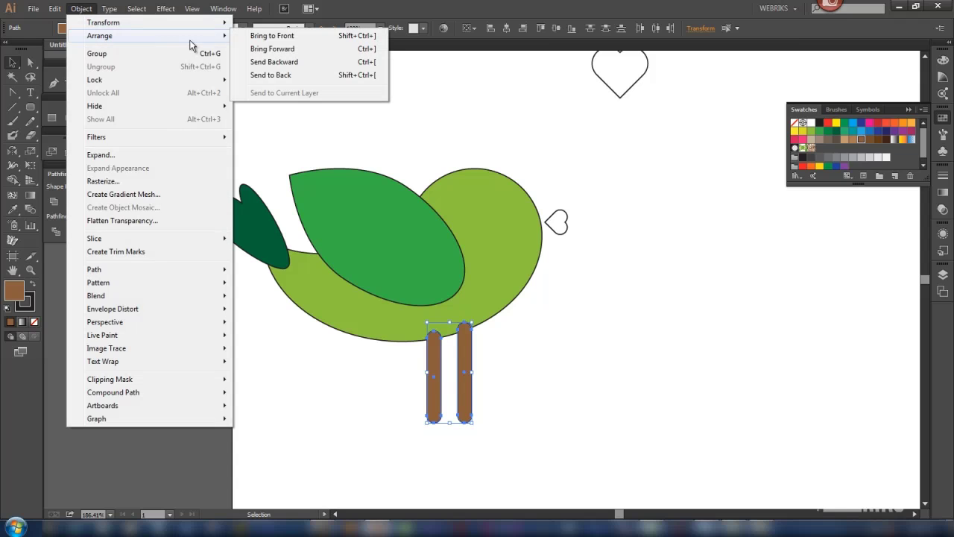
Send the legs to the back behind the body and fill the small heart beak red.
left_click(342, 78)
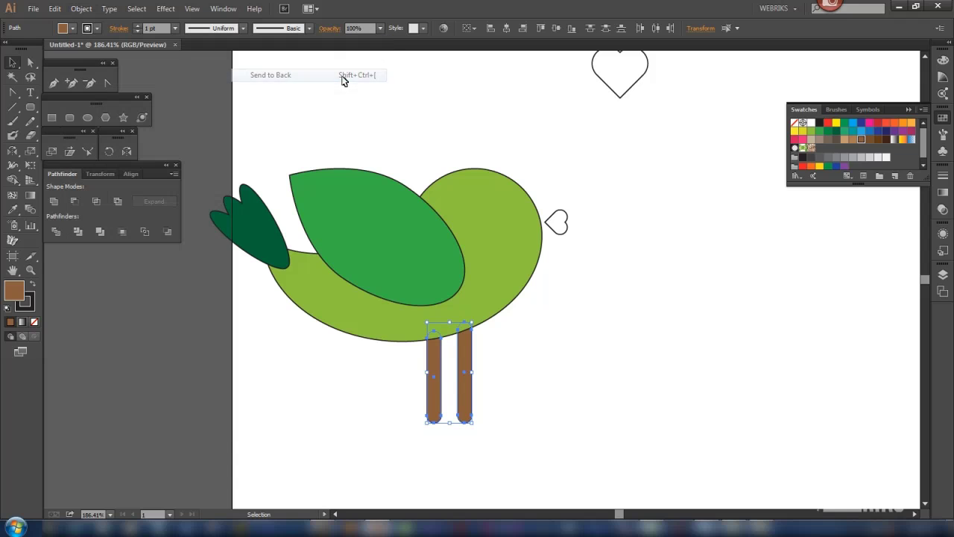
left_click(593, 307)
left_click_drag(550, 176, 588, 262)
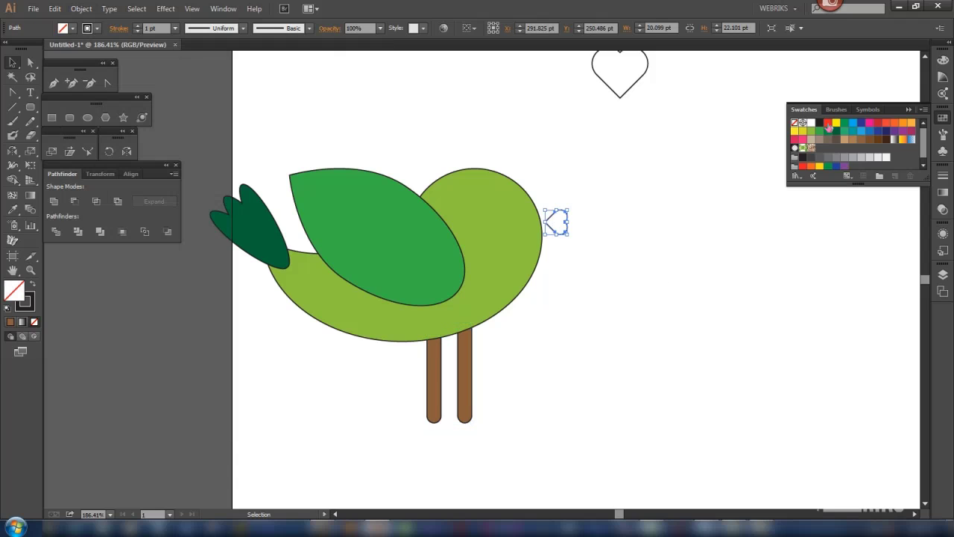
left_click(827, 124)
left_click(675, 274)
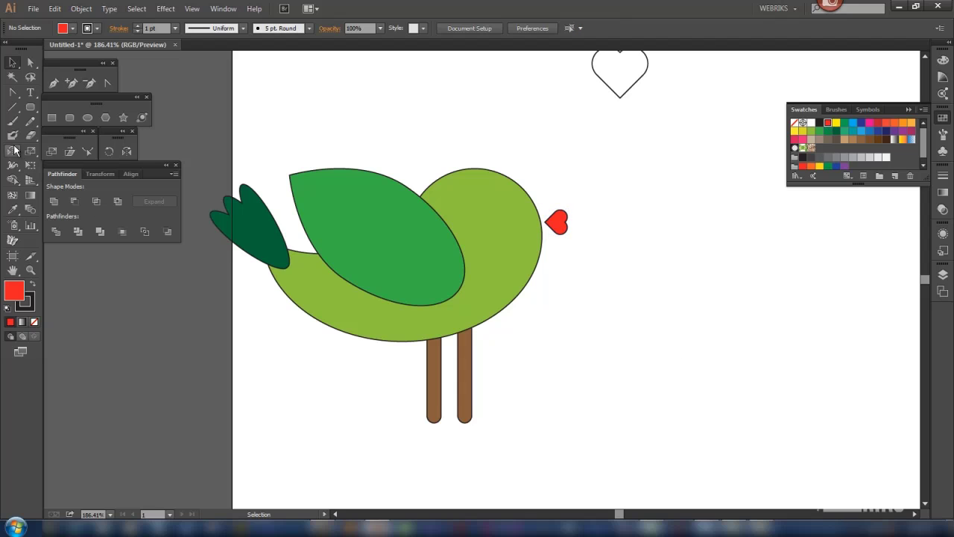
left_click(88, 119)
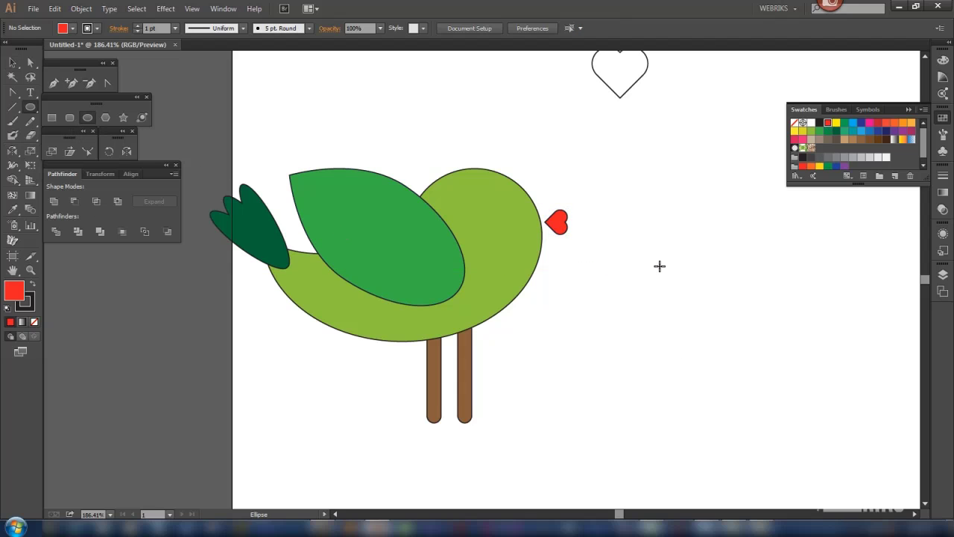
Make a black crescent by cutting one overlapping circle out of another beside the heart.
left_click_drag(543, 156, 722, 309)
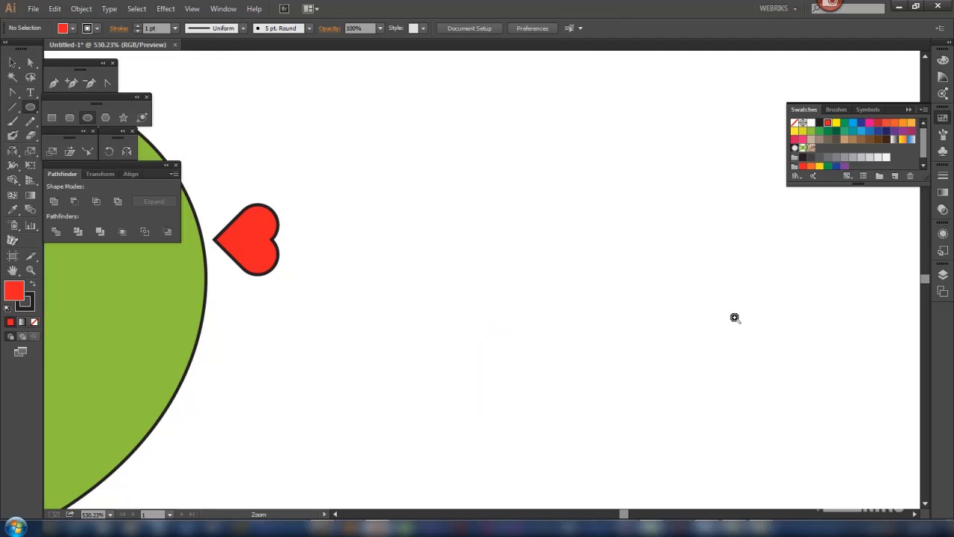
left_click_drag(360, 197, 455, 292)
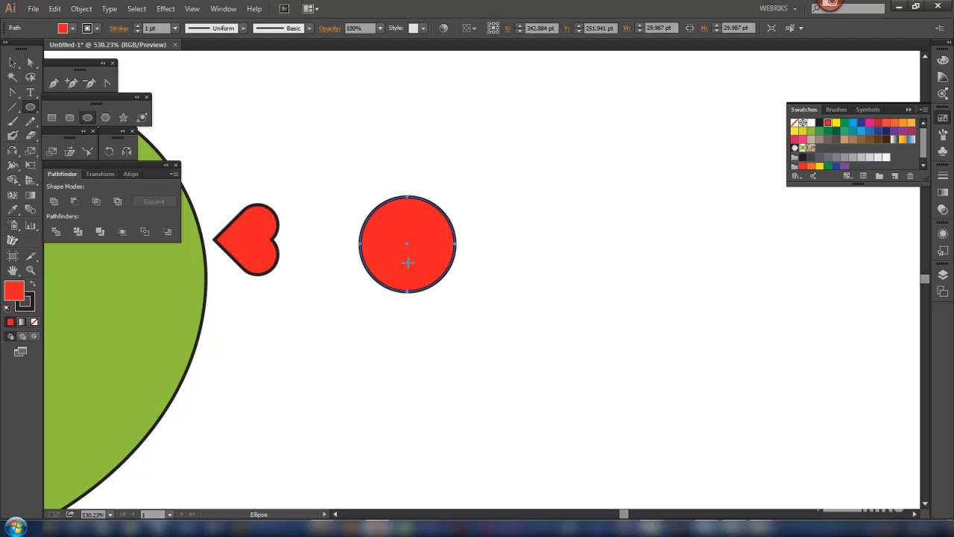
left_click_drag(337, 142, 427, 259)
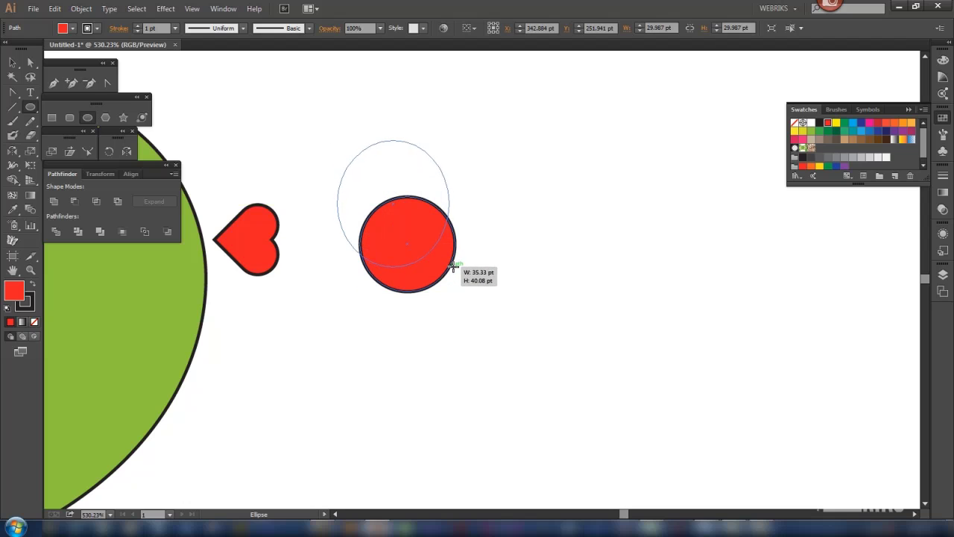
left_click_drag(427, 259, 455, 268)
key("v")
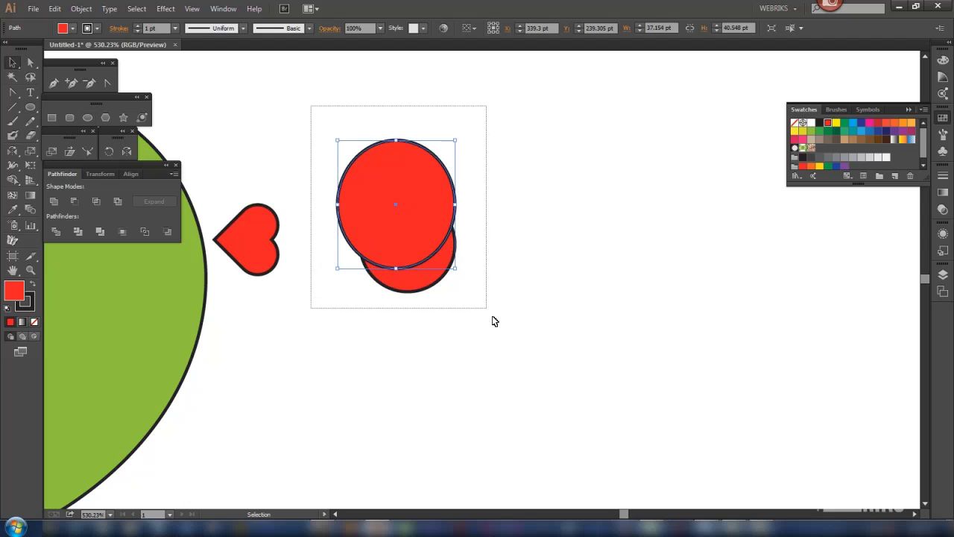
left_click_drag(382, 192, 503, 328)
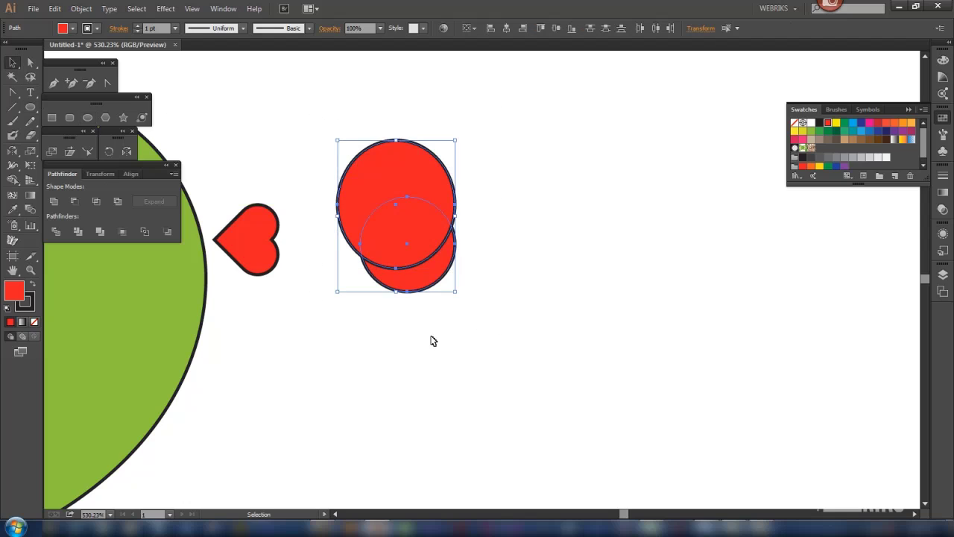
left_click(74, 201)
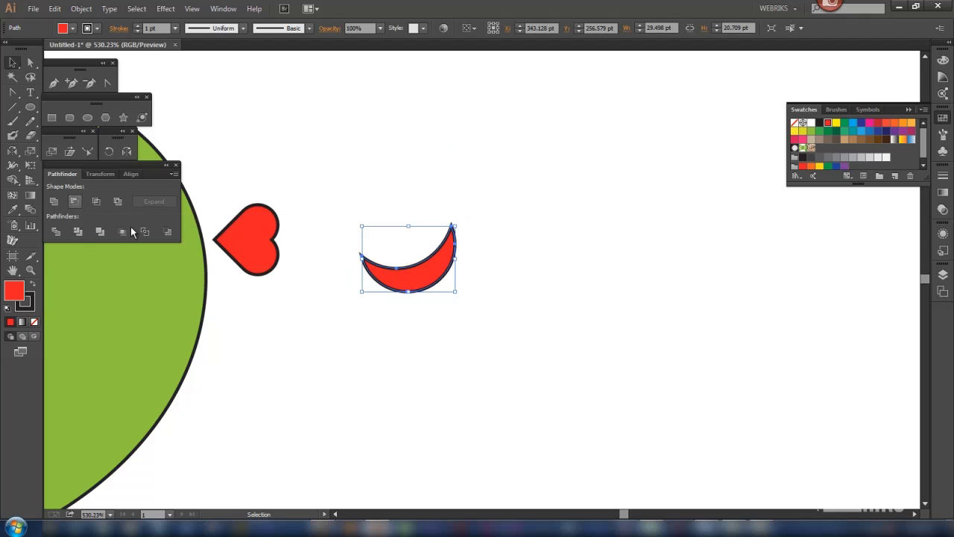
left_click(819, 123)
left_click(613, 293)
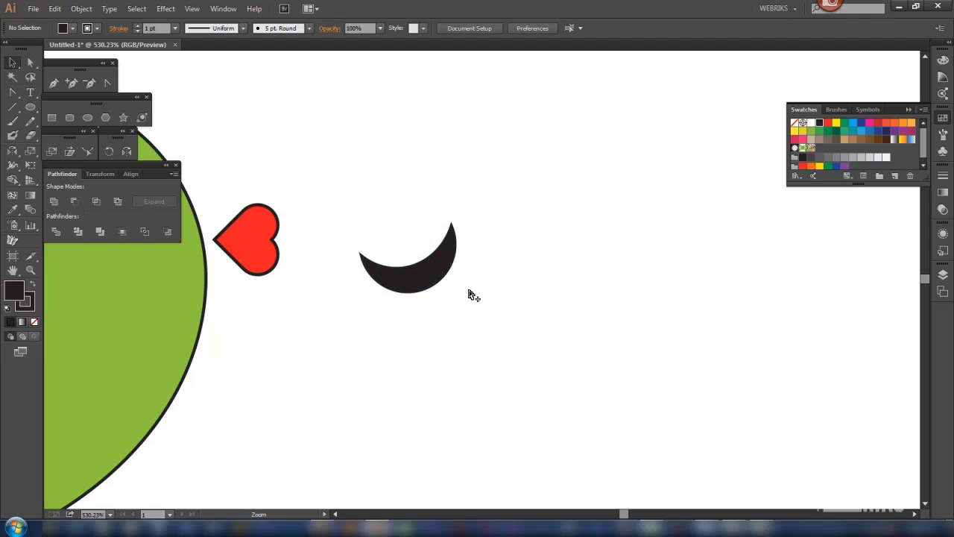
Move the black crescent onto the bird's head as its closed eye.
key("ctrl+minus")
key("ctrl+minus")
key("v")
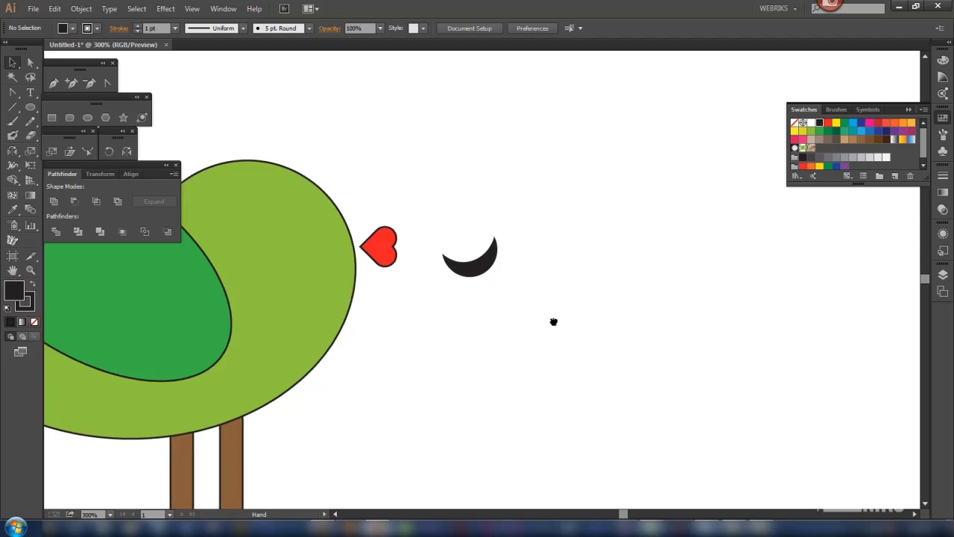
left_click_drag(473, 323, 699, 309)
left_click_drag(693, 256, 501, 233)
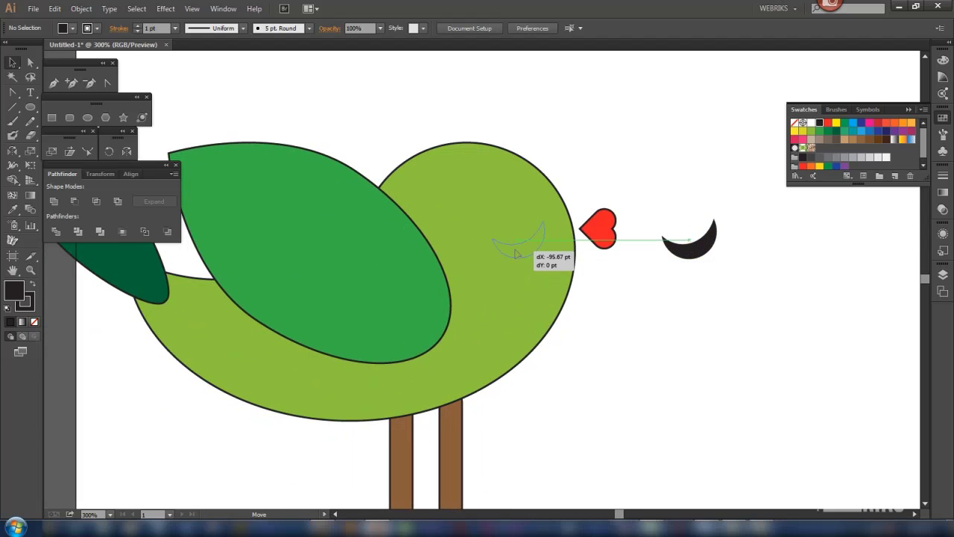
left_click_drag(501, 233, 501, 231)
left_click(669, 314)
Select every part of the bird with a marquee.
left_click(574, 342, "alt")
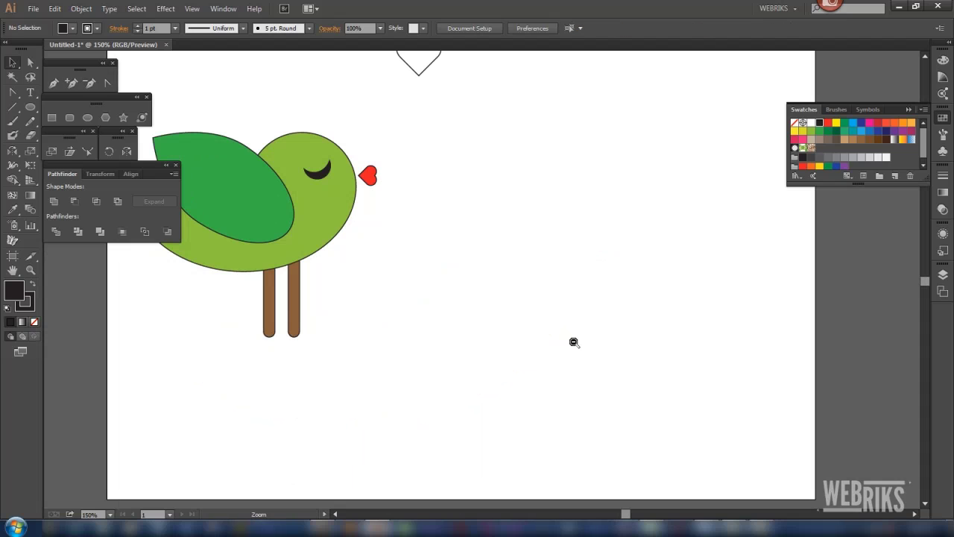
left_click_drag(385, 282, 586, 358)
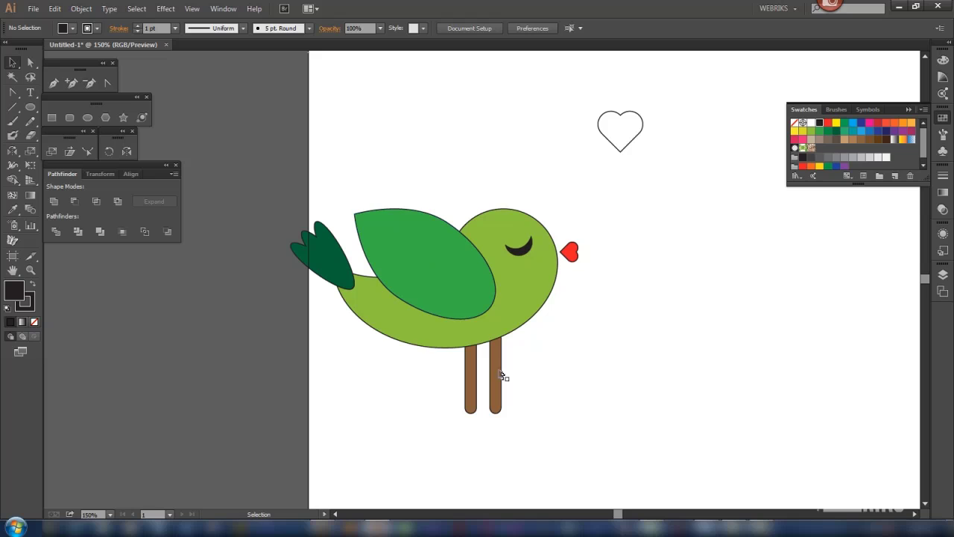
left_click_drag(290, 184, 604, 424)
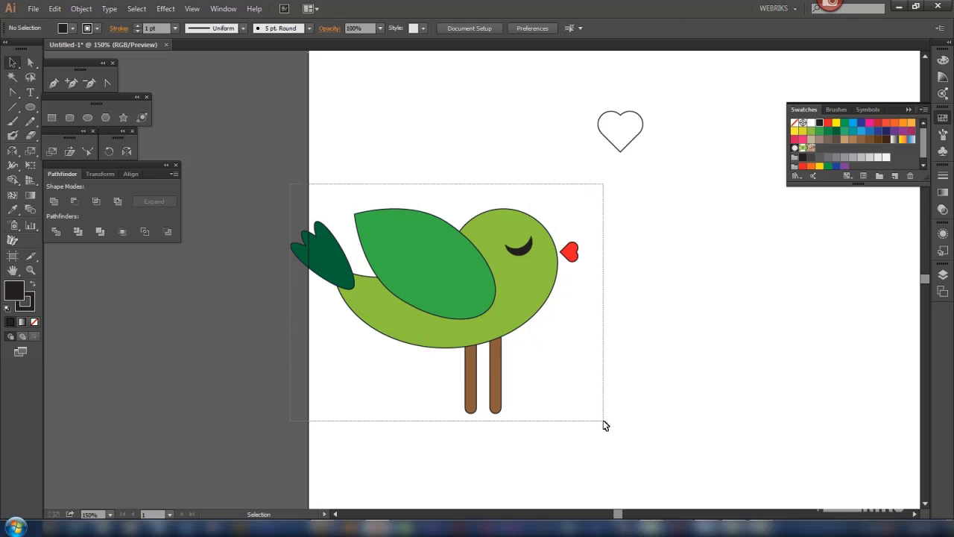
left_click_drag(604, 424, 604, 425)
left_click(81, 8)
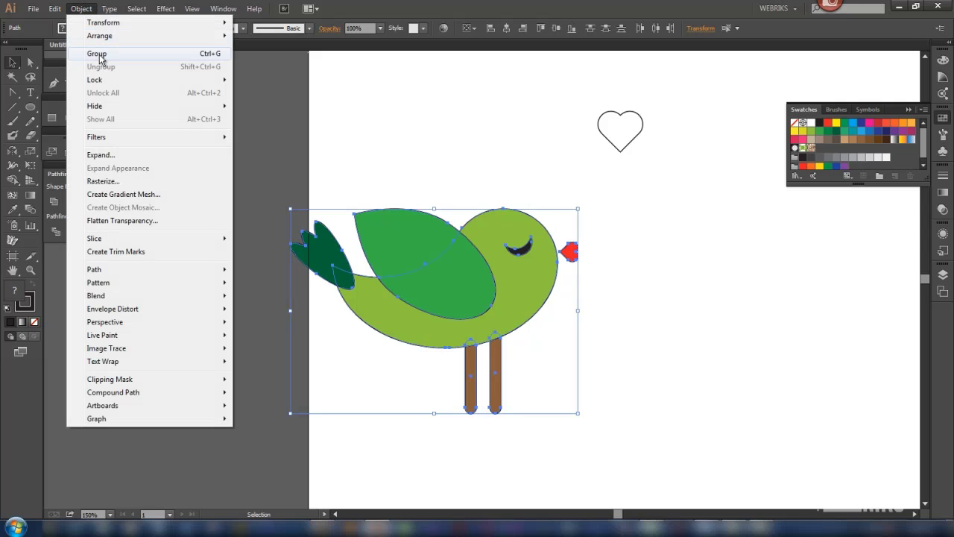
Group the bird's parts, then move the heart outline beside the beak and fill it red.
left_click(98, 54)
left_click(689, 342)
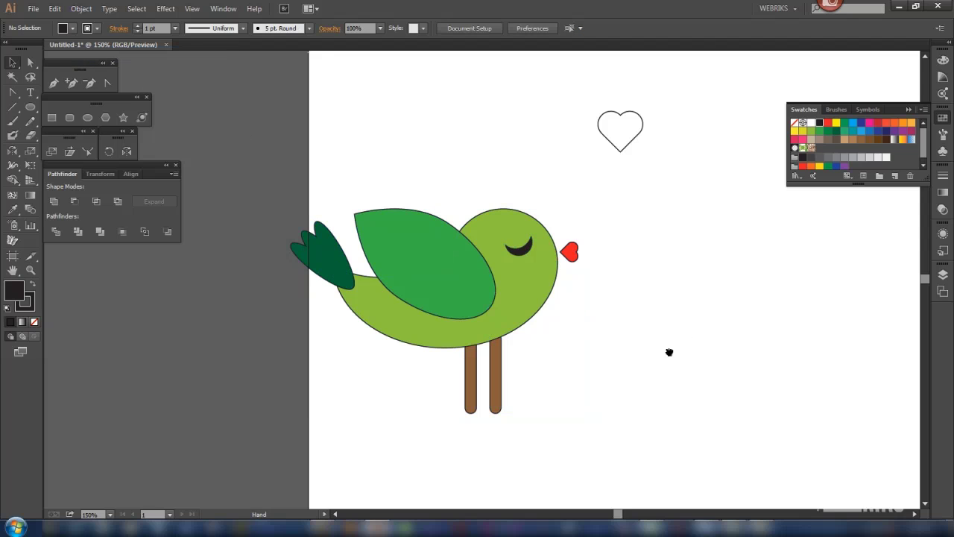
left_click_drag(695, 332, 490, 364)
left_click_drag(419, 184, 374, 249)
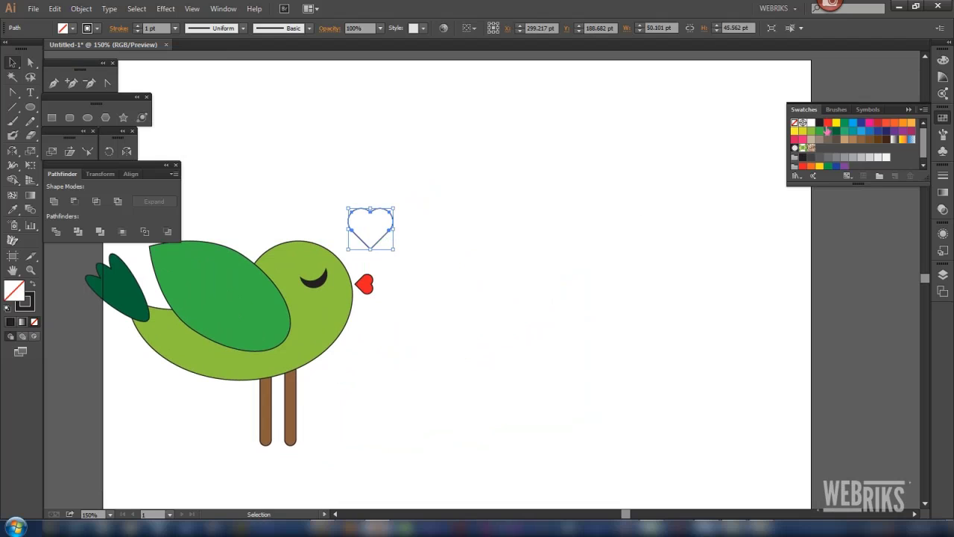
left_click(828, 123)
left_click(572, 267)
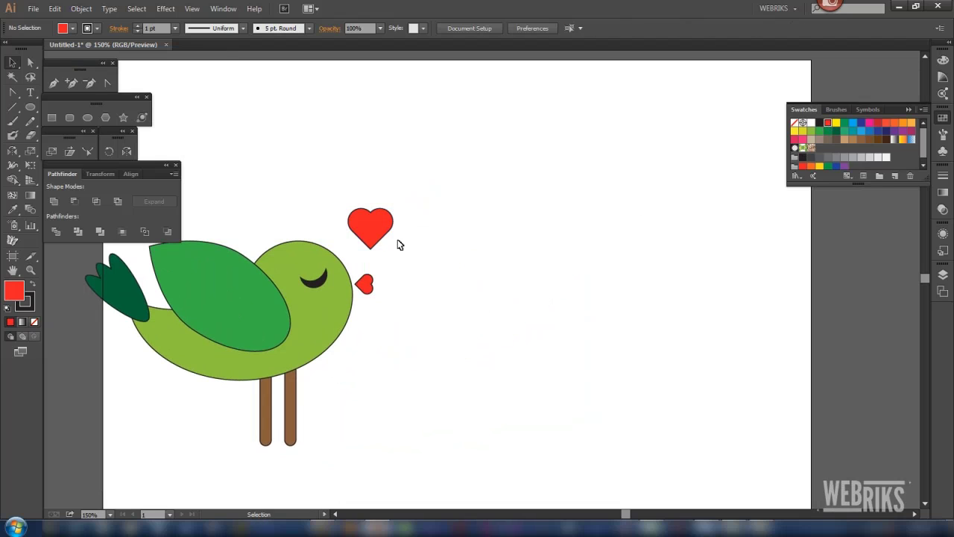
Duplicate the red heart into four hearts of varying sizes above the beak.
left_click_drag(368, 235, 422, 266)
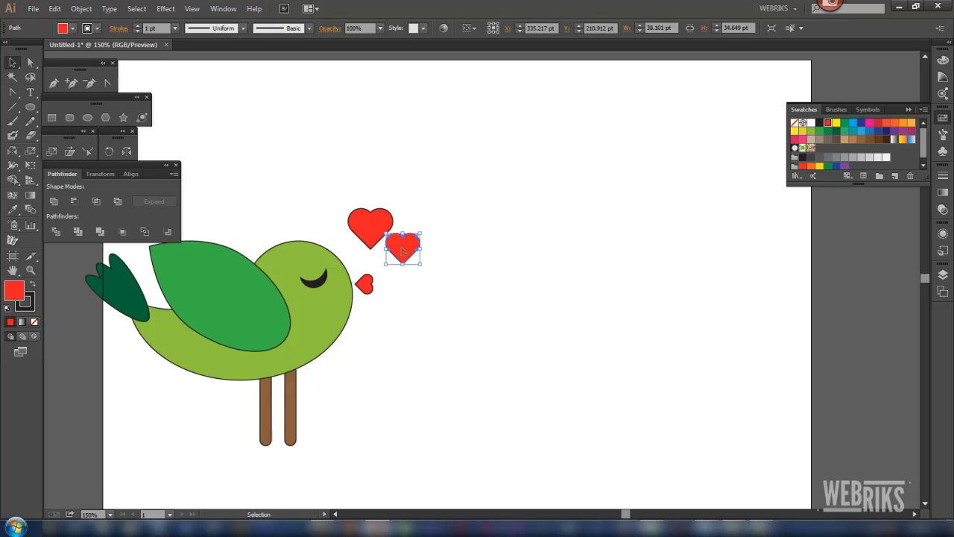
left_click_drag(365, 228, 406, 182)
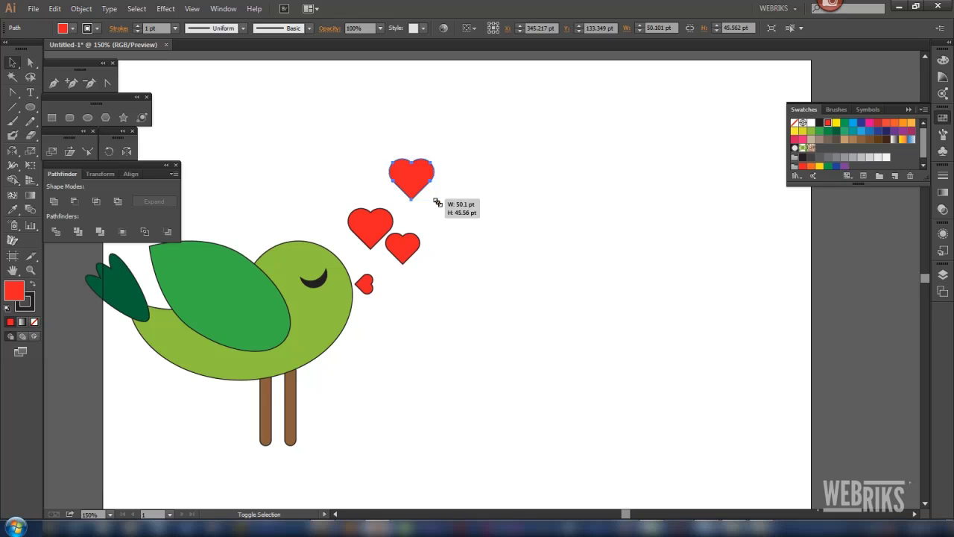
left_click_drag(434, 199, 457, 221)
left_click(521, 227)
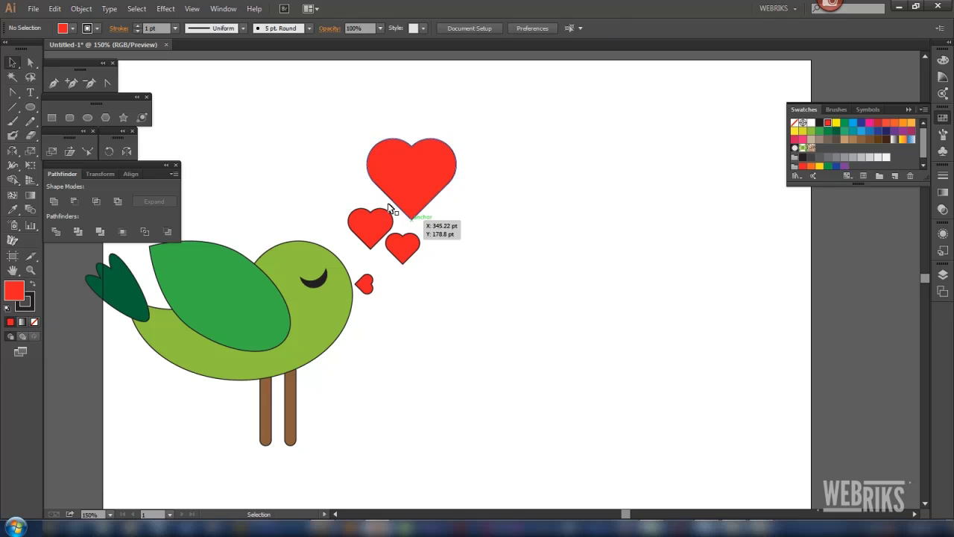
left_click_drag(397, 186, 315, 146)
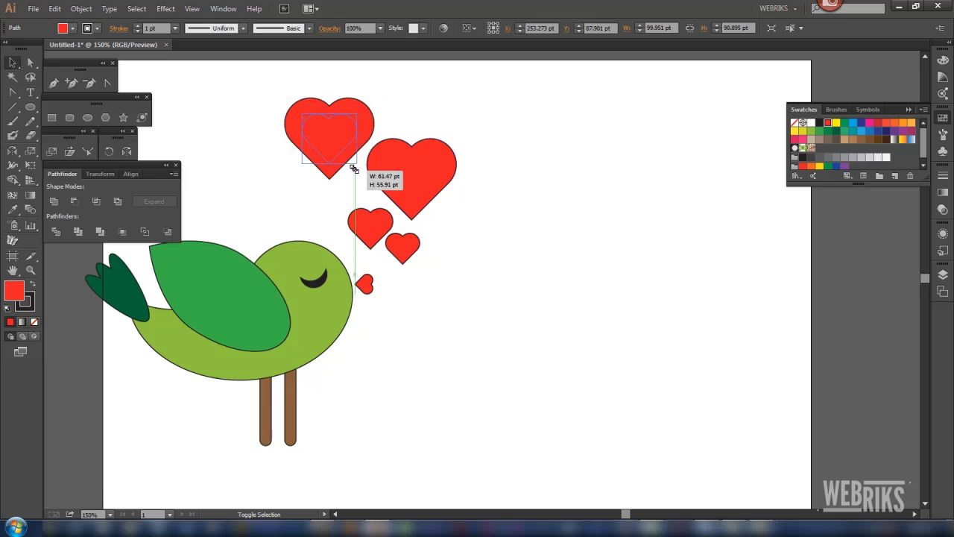
mouse_move(374, 179)
left_mouse_down()
mouse_move(355, 161)
mouse_move(339, 175)
left_mouse_up()
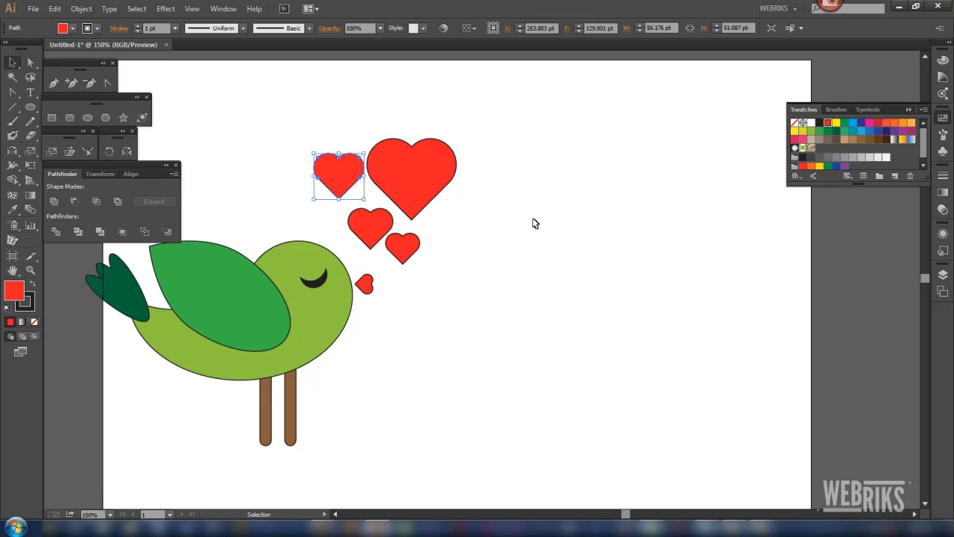
left_click(588, 279)
left_click(259, 333)
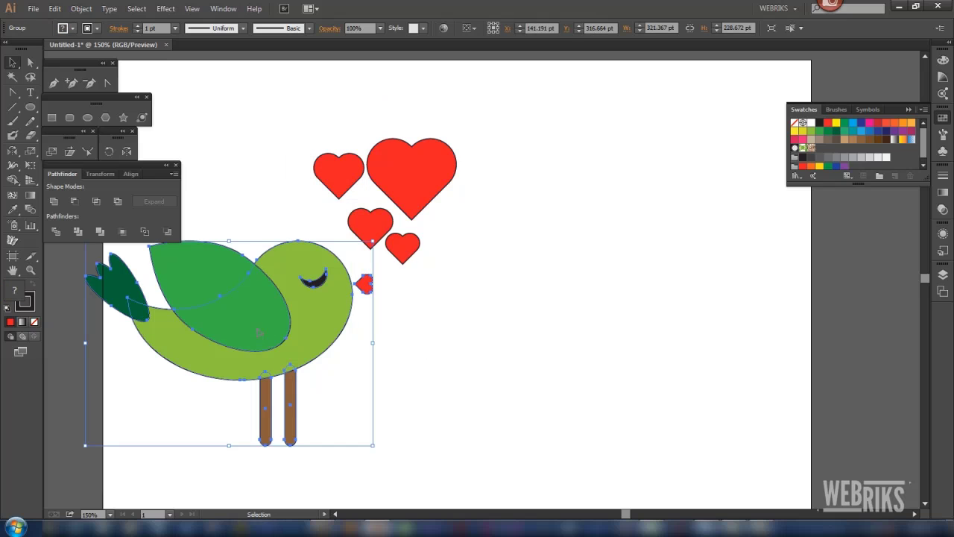
Reflect a vertical copy of the bird around its beak and nudge it into place.
left_click(126, 152)
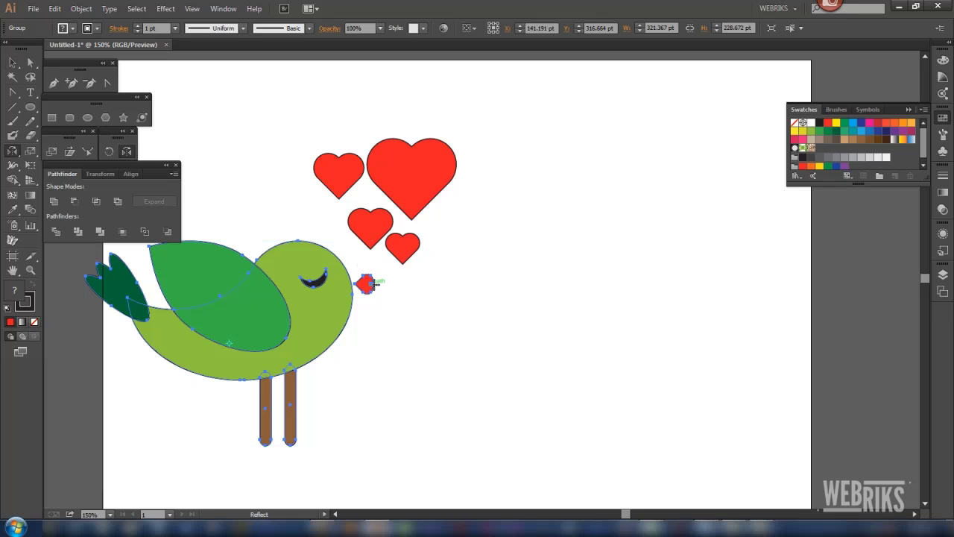
left_click(373, 284, "alt")
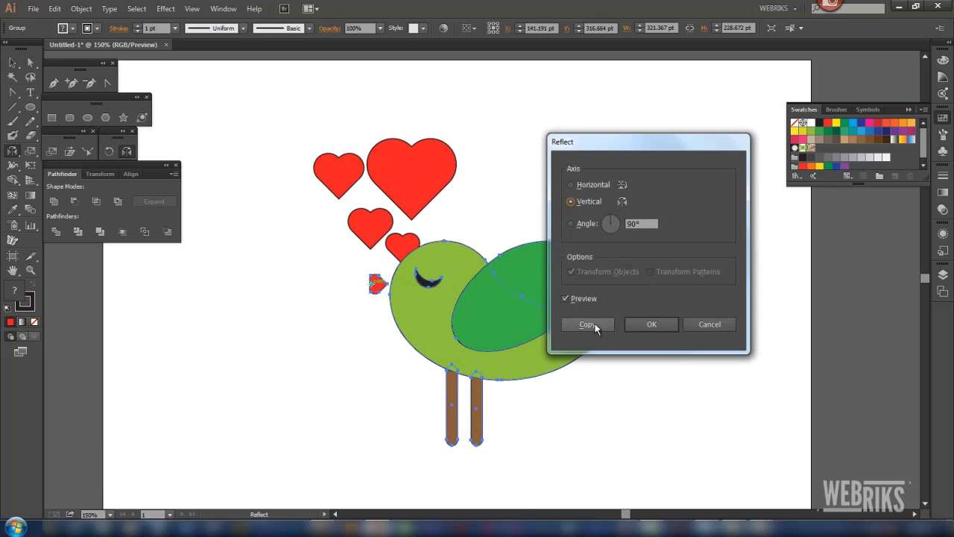
left_click(589, 324)
left_click(14, 63)
key("Right")
key("Right")
key("Right")
key("Right")
key("Right")
key("Right")
key("Right")
key("Right")
key("Left")
key("Left")
key("Left")
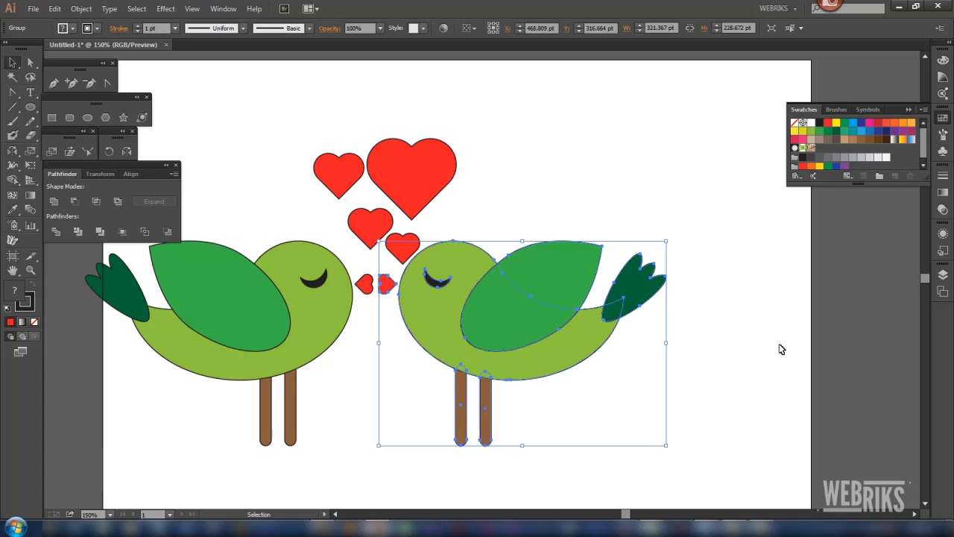
left_click(780, 349)
left_click_drag(276, 102, 419, 248)
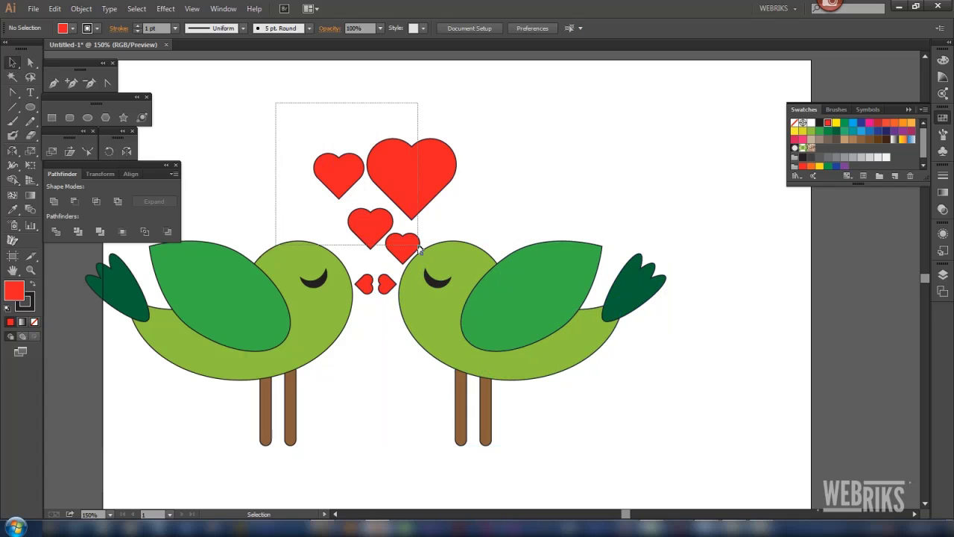
Move the four floating hearts to sit centred between the two birds.
left_click_drag(419, 247, 457, 237)
left_click_drag(418, 199, 398, 192)
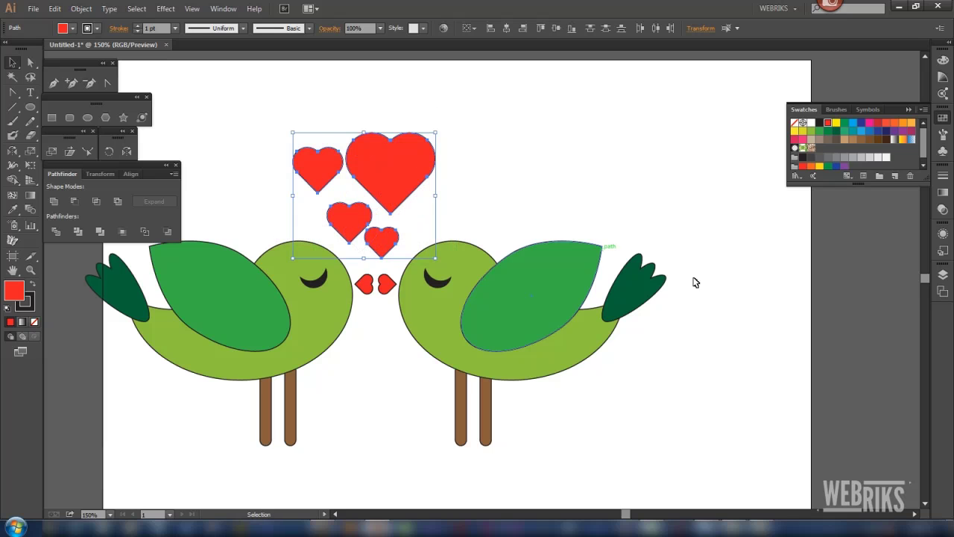
left_click(715, 298)
left_click_drag(618, 386, 710, 353)
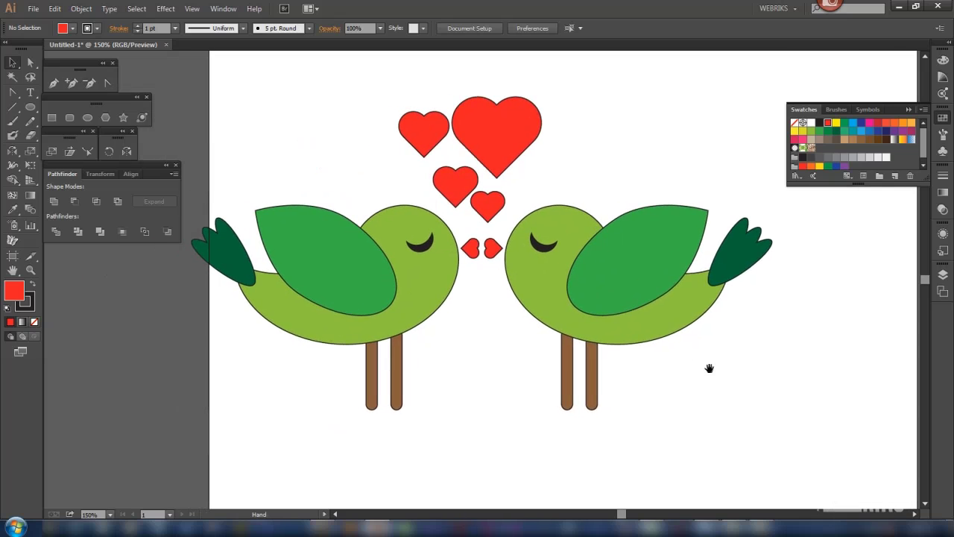
Group both birds and hearts, scale the group down, and move it lower on the artboard.
left_click_drag(179, 59, 780, 430)
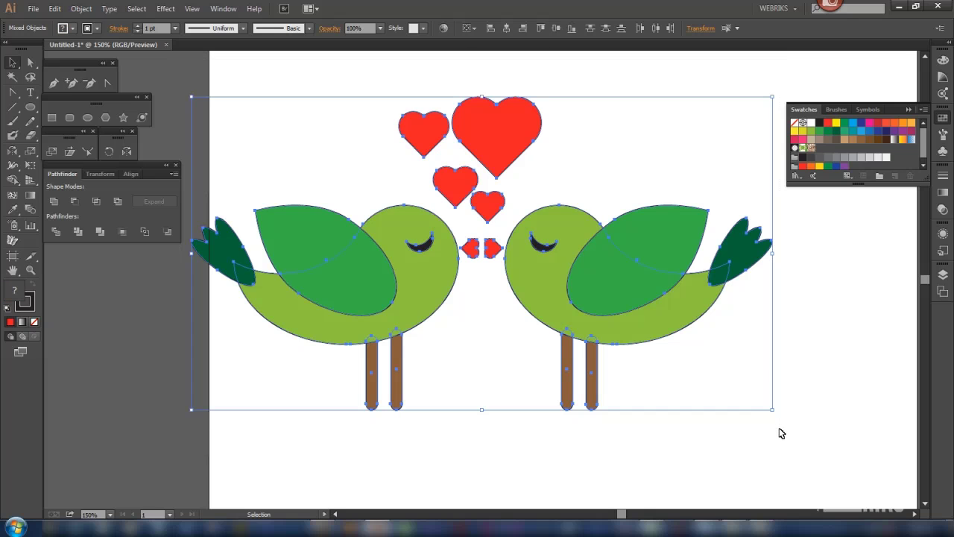
left_click(81, 9)
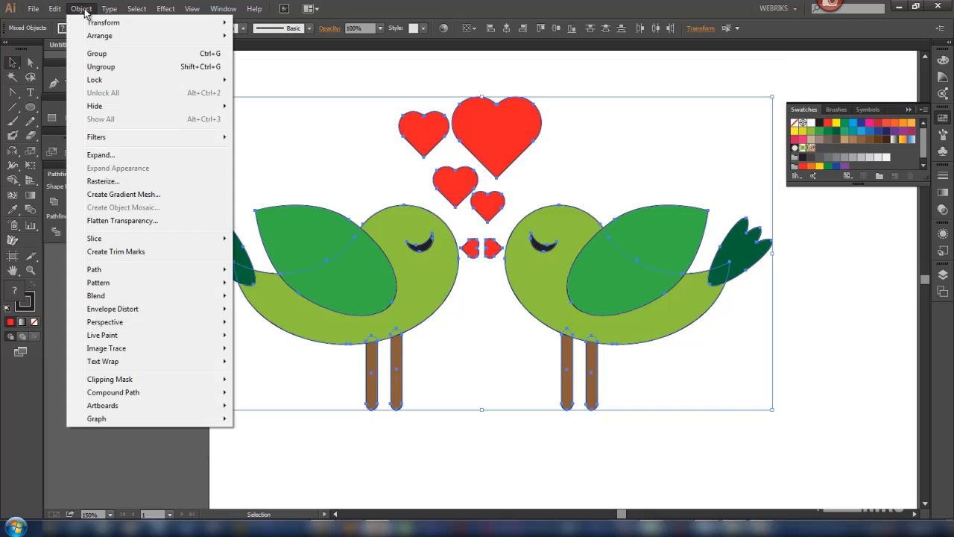
left_click(101, 54)
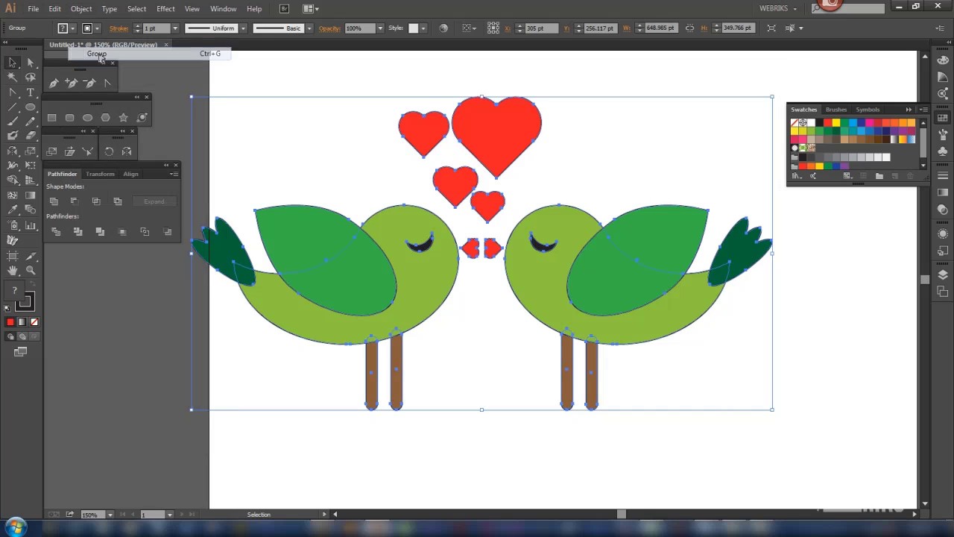
left_click(699, 364)
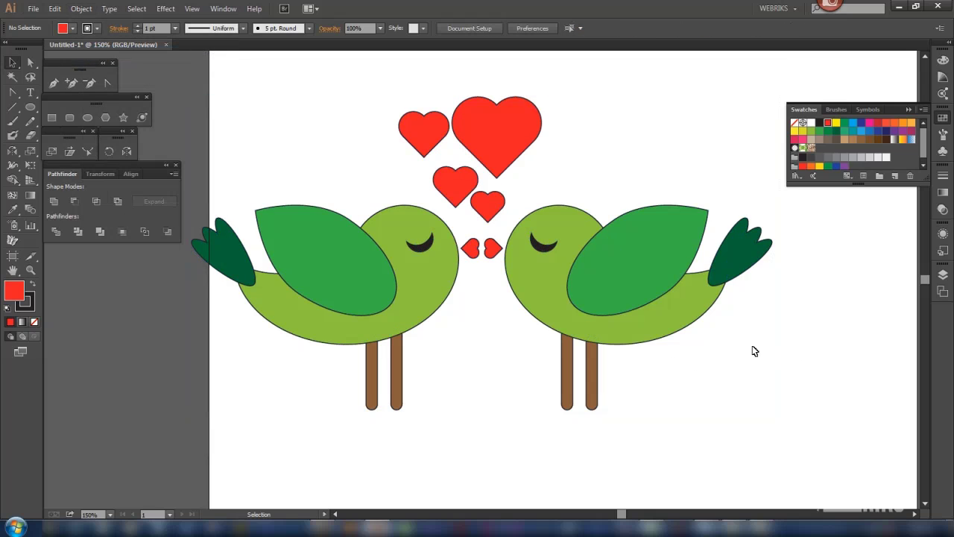
left_click(649, 319)
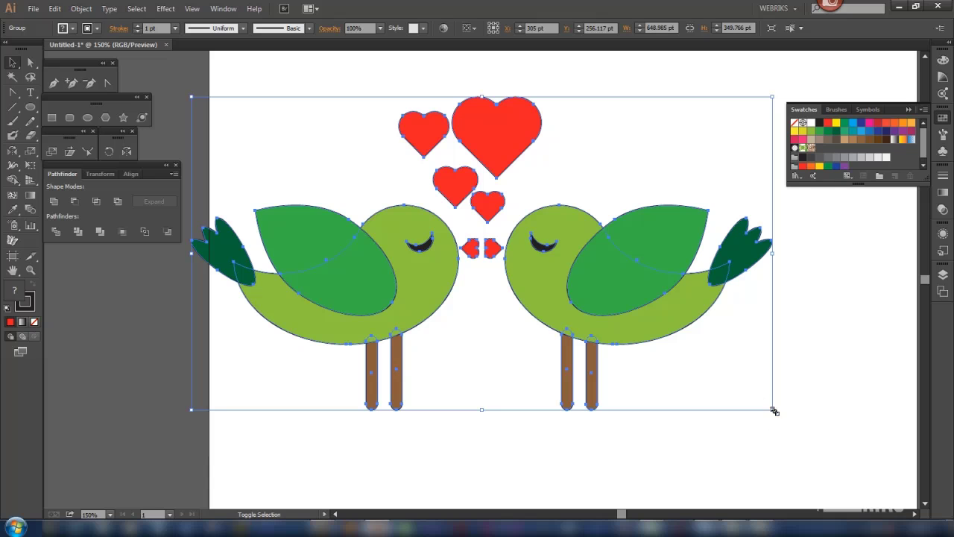
left_click_drag(771, 410, 651, 335)
left_click(703, 366)
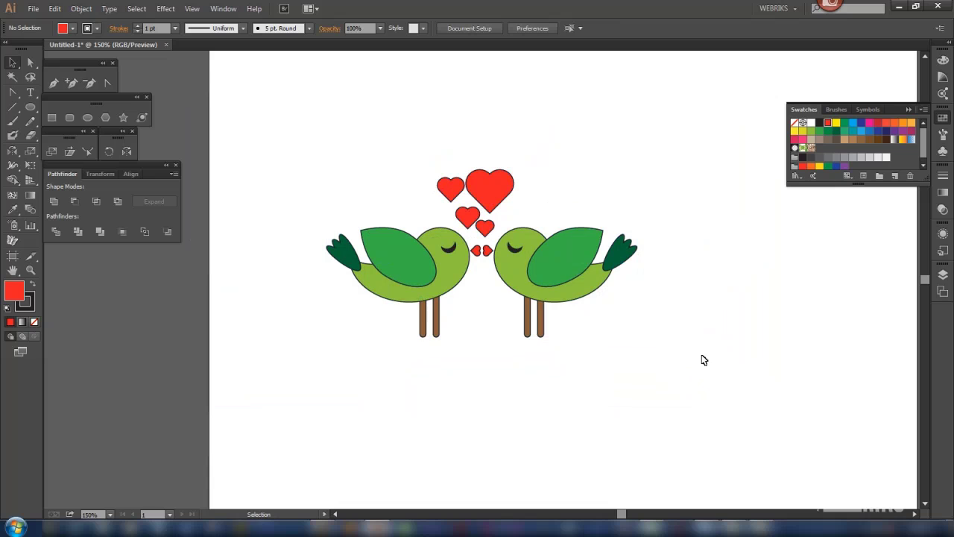
scroll(633, 375, "right", 2)
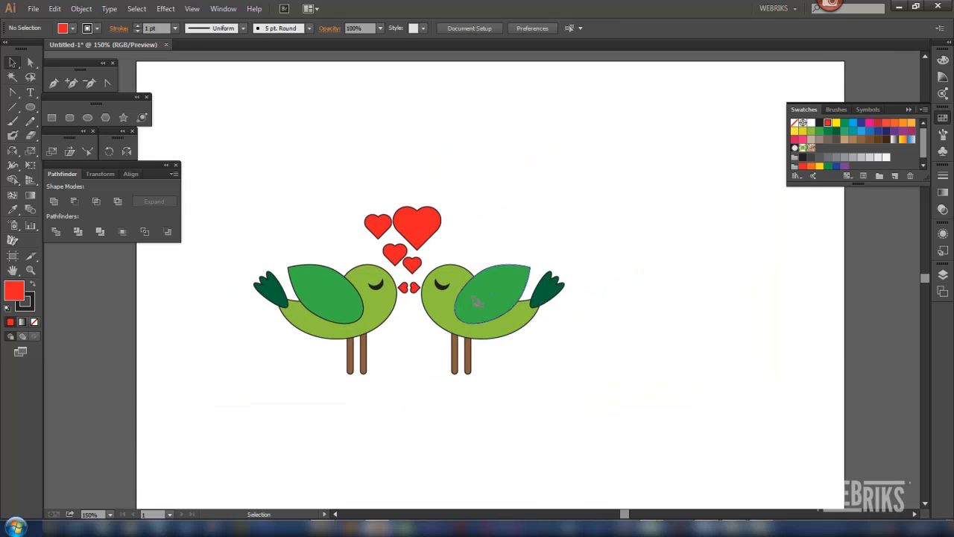
left_click_drag(477, 304, 479, 378)
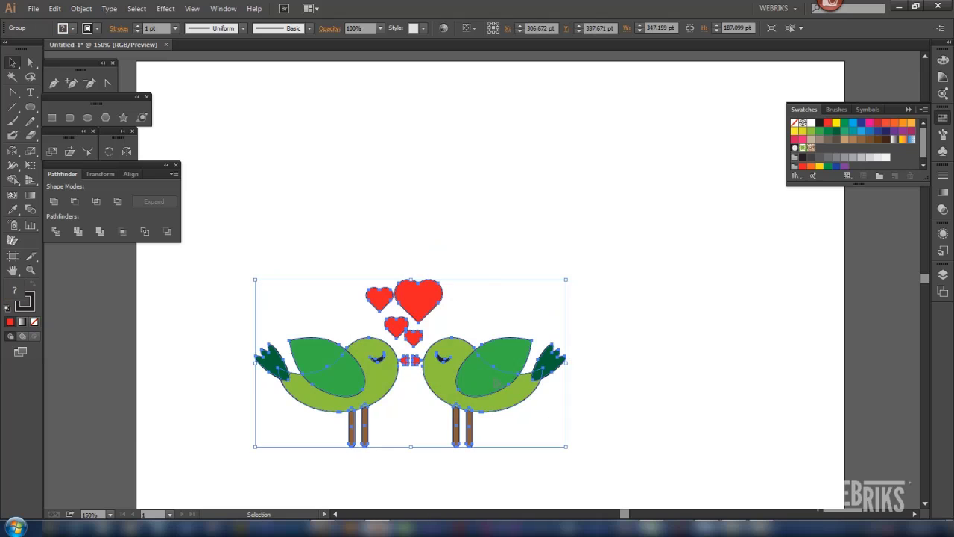
Alt-drag a duplicate of the artwork above, then select the lower copy.
left_click_drag(491, 381, 480, 189, "alt")
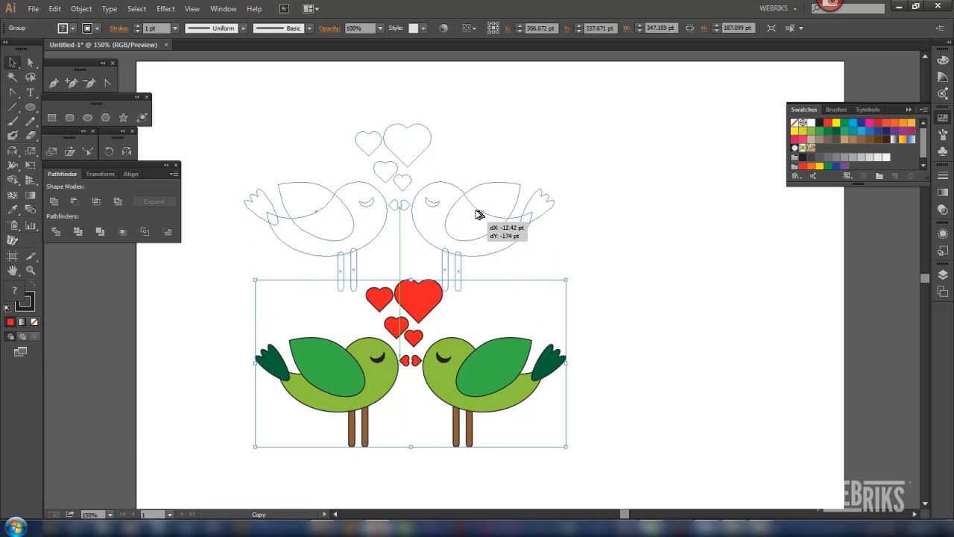
scroll(624, 296, "down", 3)
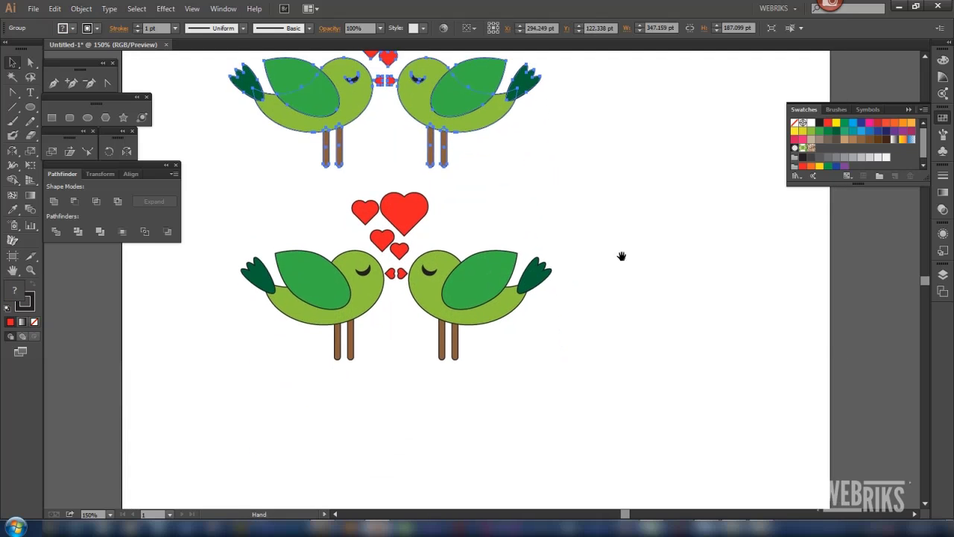
left_click(308, 280)
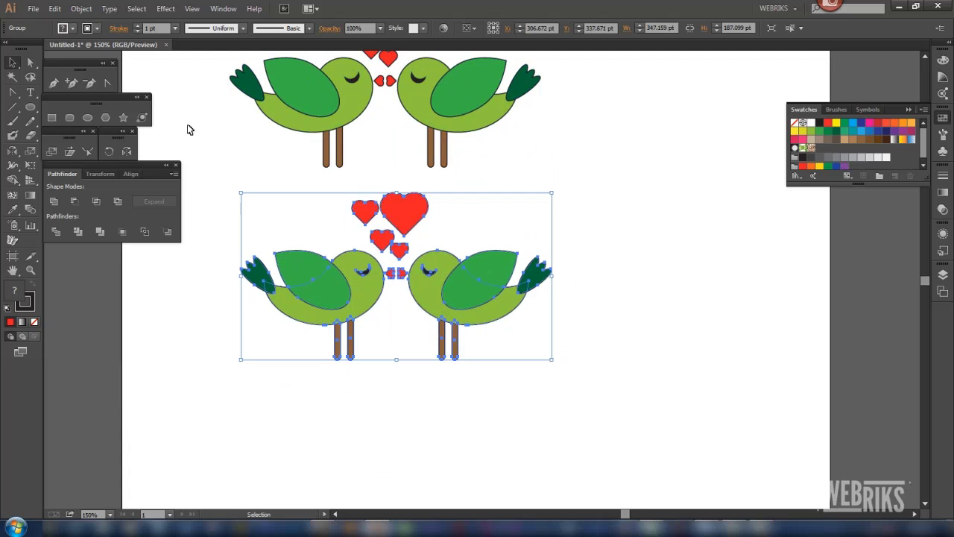
left_click(81, 9)
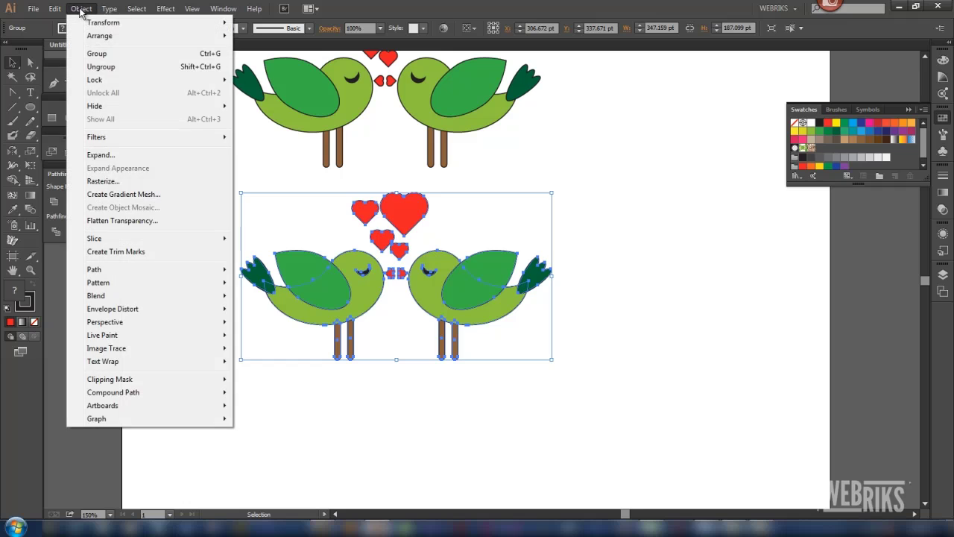
mouse_move(95, 269)
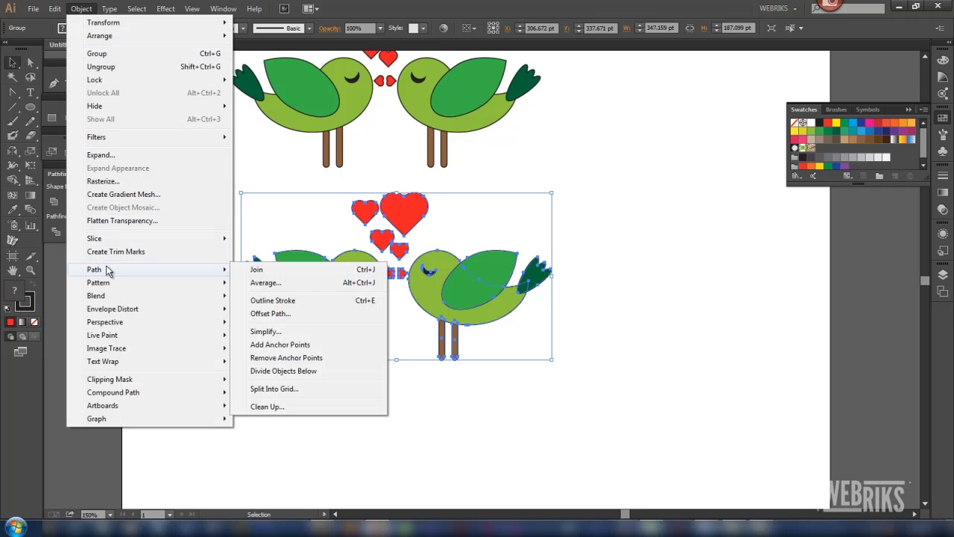
Offset the lower birds copy by 4 pt with Round joins.
left_click(275, 314)
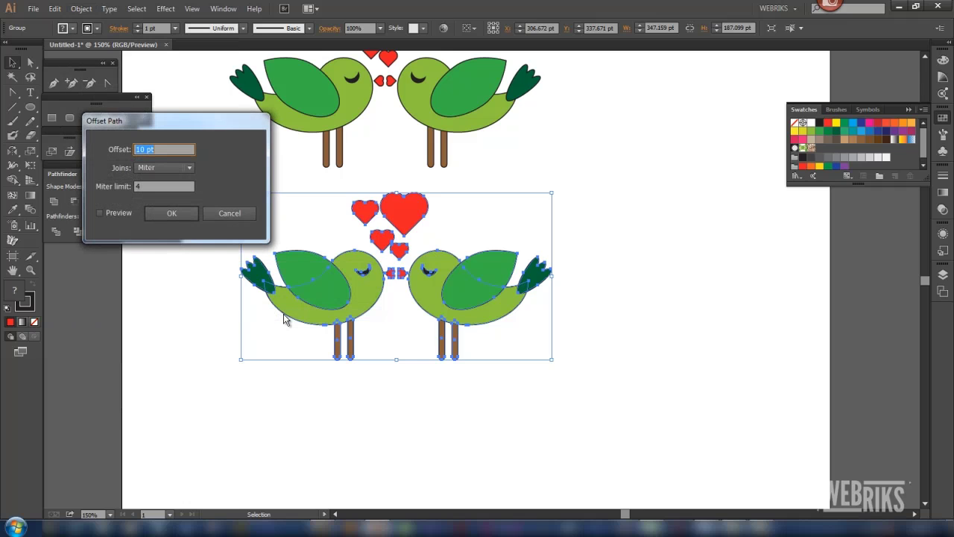
left_click(99, 214)
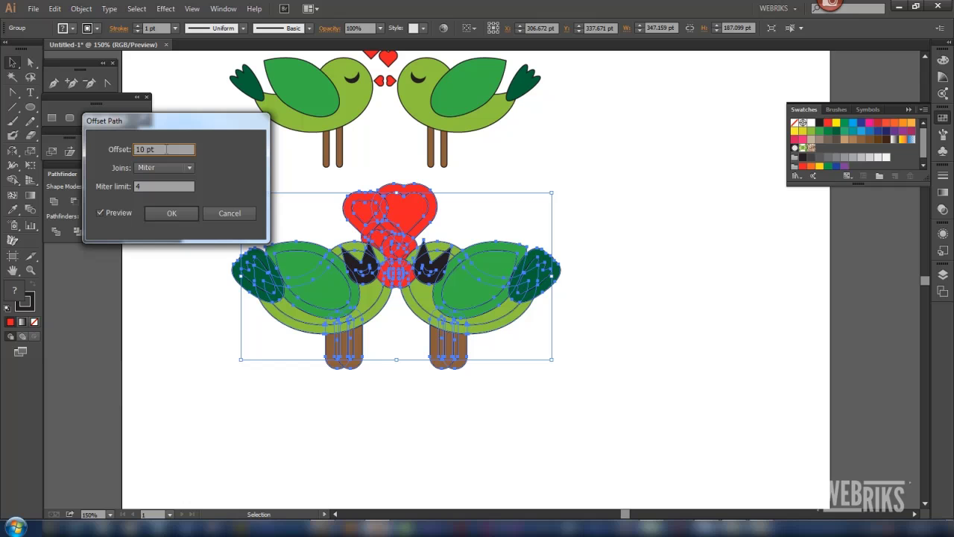
type("5")
key("Tab")
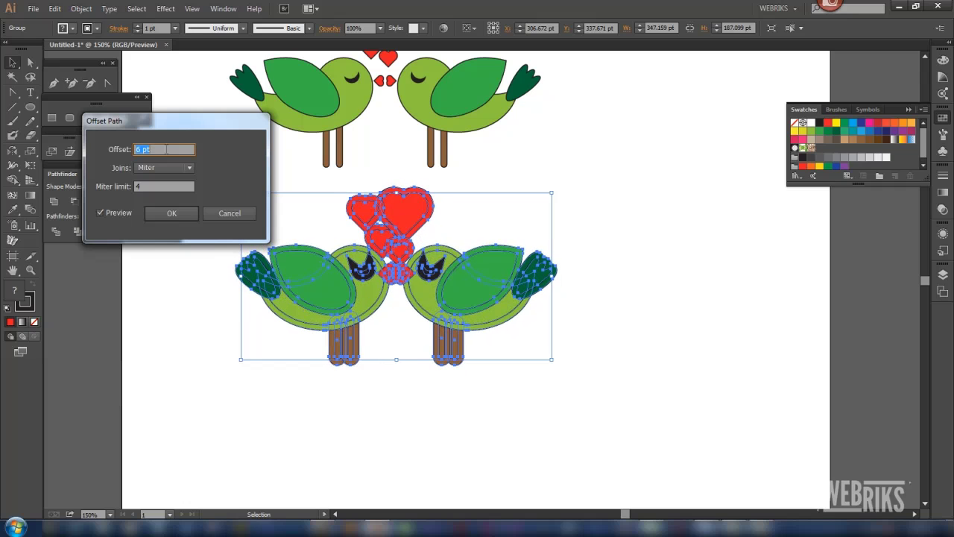
key("Down")
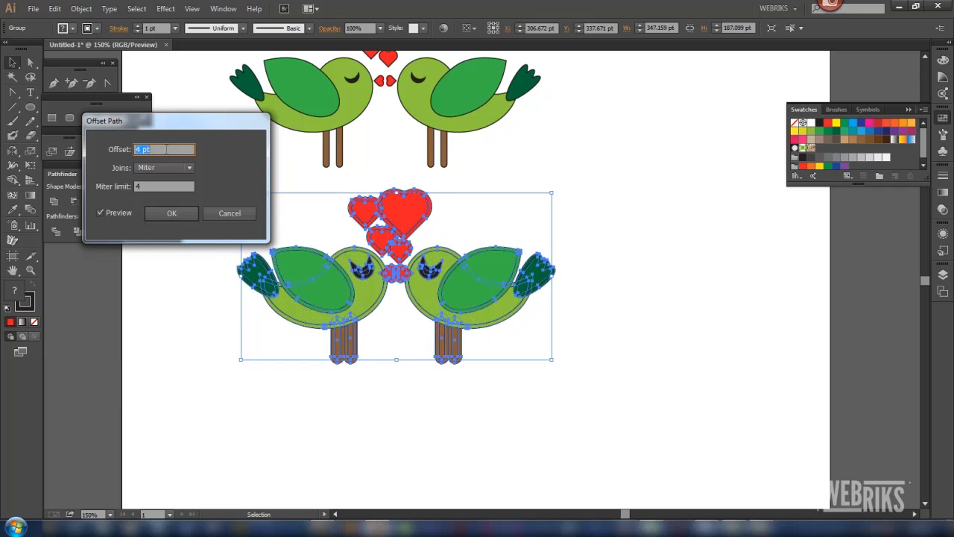
left_click(186, 168)
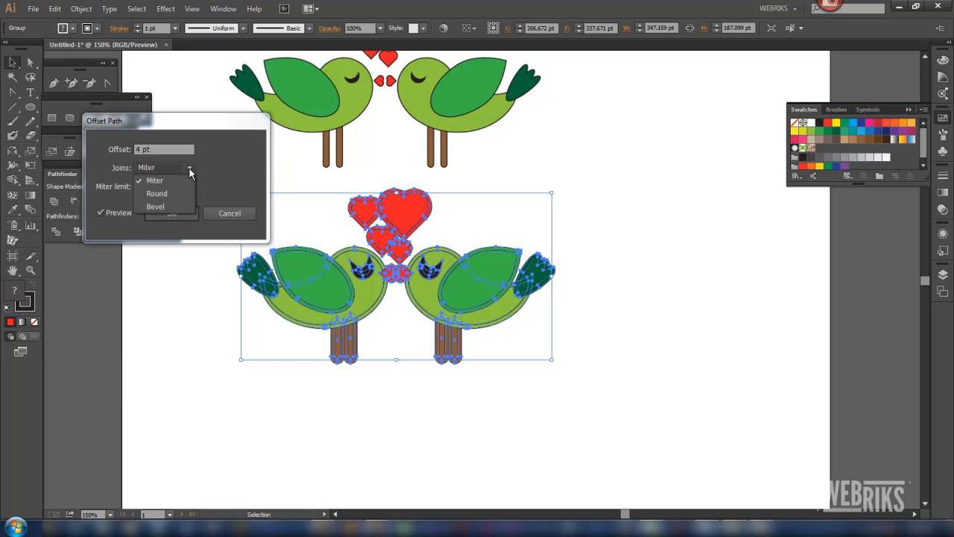
left_click(173, 193)
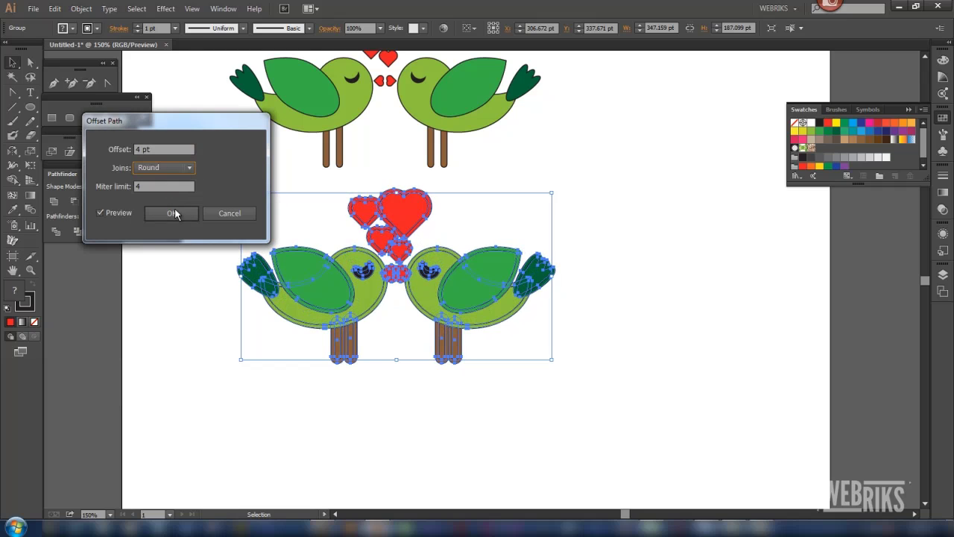
left_click(172, 213)
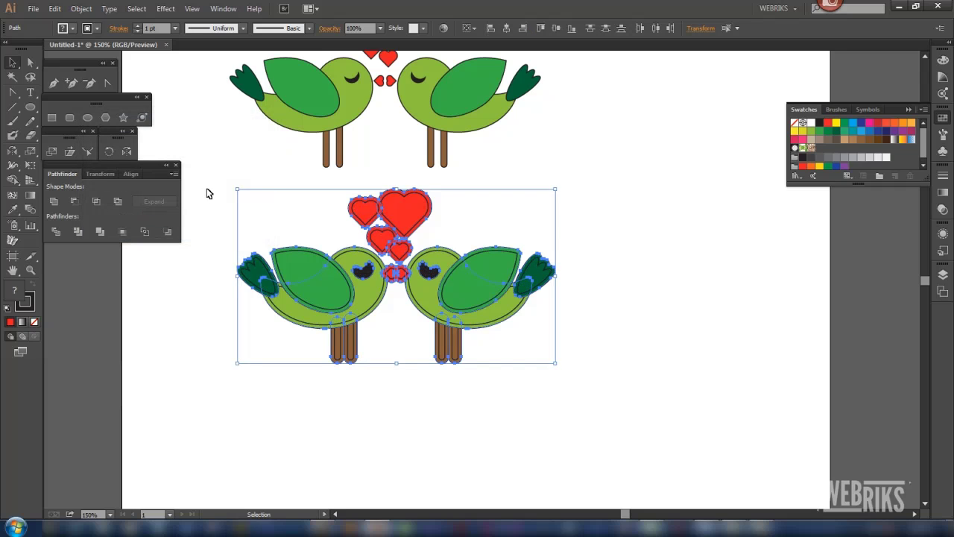
Unite the offset artwork into one black silhouette and drag the coloured birds onto it.
left_click_drag(208, 194, 622, 384)
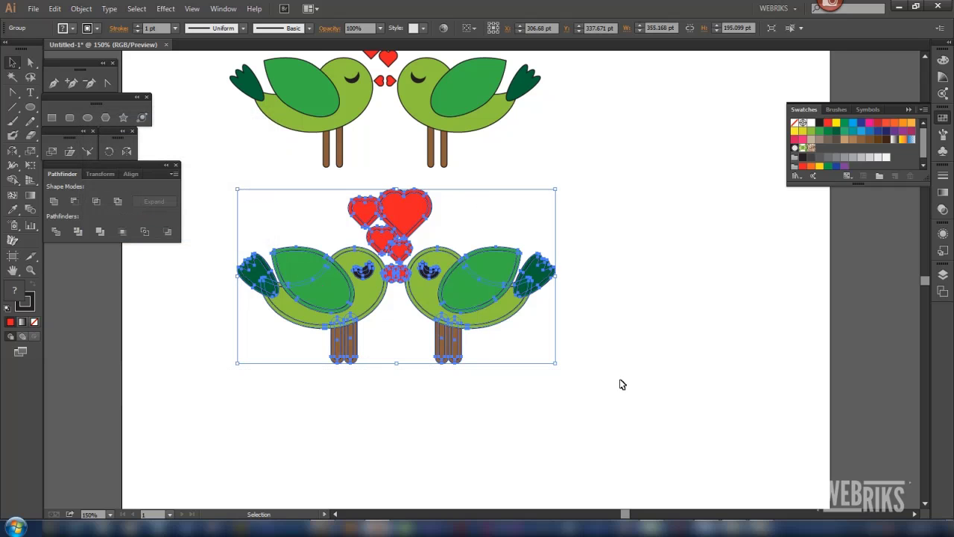
left_click(56, 207)
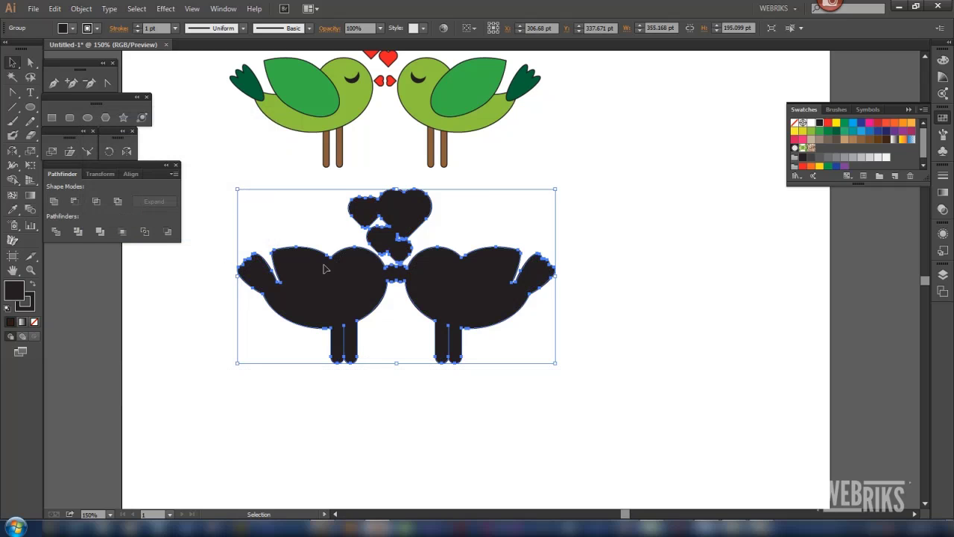
left_click(623, 278)
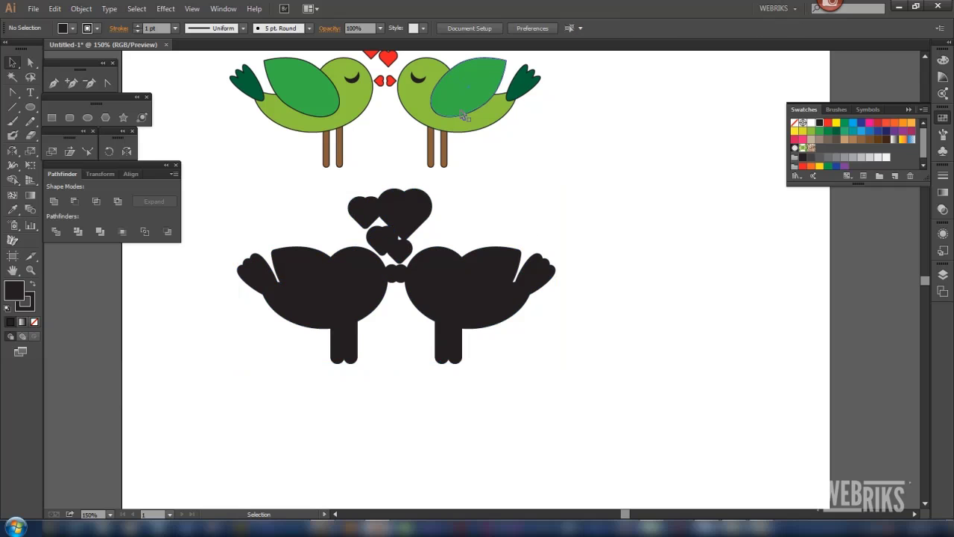
left_click_drag(463, 115, 505, 272)
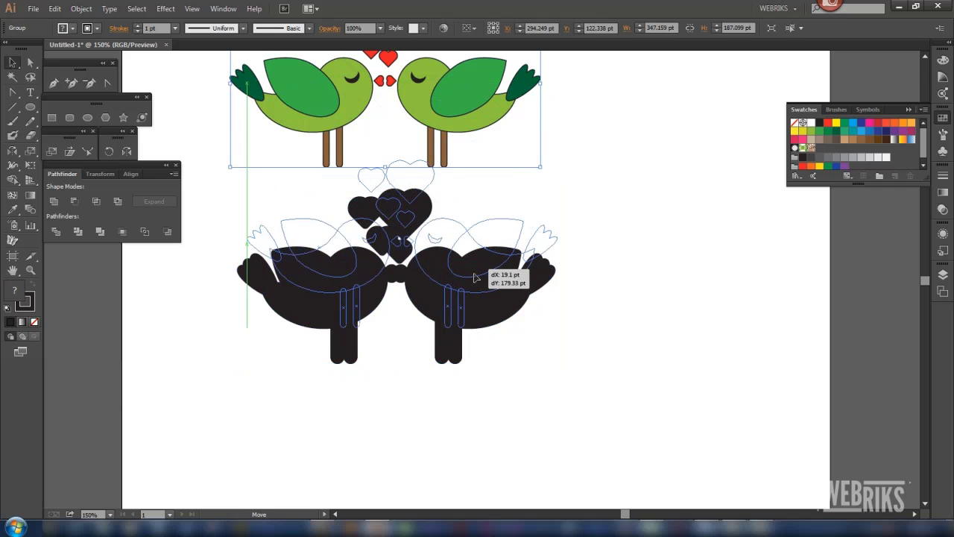
left_click_drag(208, 121, 623, 416)
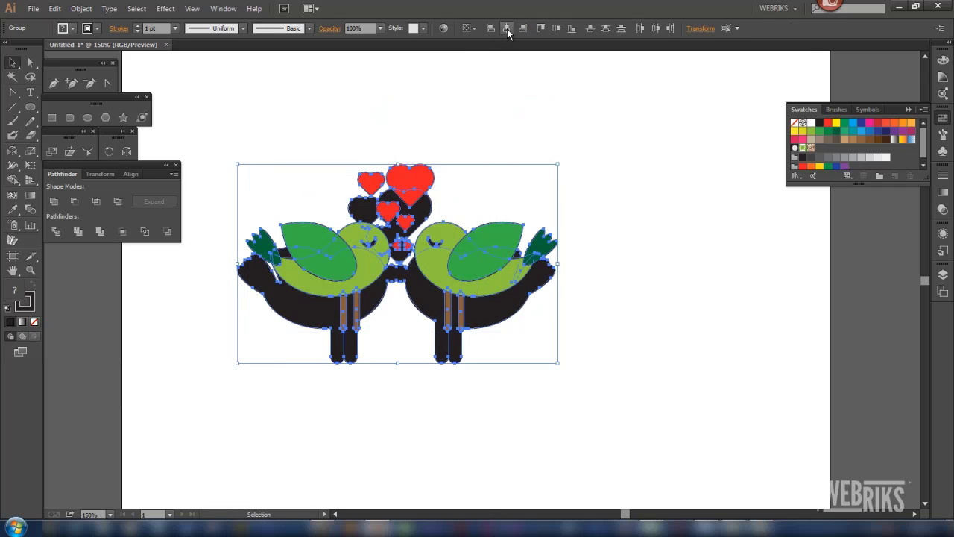
Align the coloured birds to horizontal and vertical centre on the silhouette, then shift everything right.
left_click(507, 28)
left_click(556, 30)
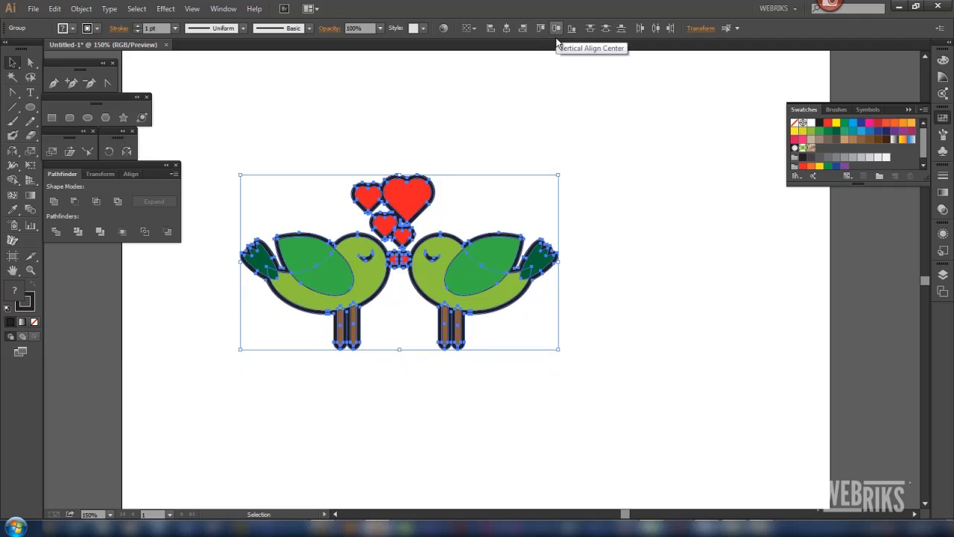
left_click(539, 329)
left_click_drag(227, 125, 604, 394)
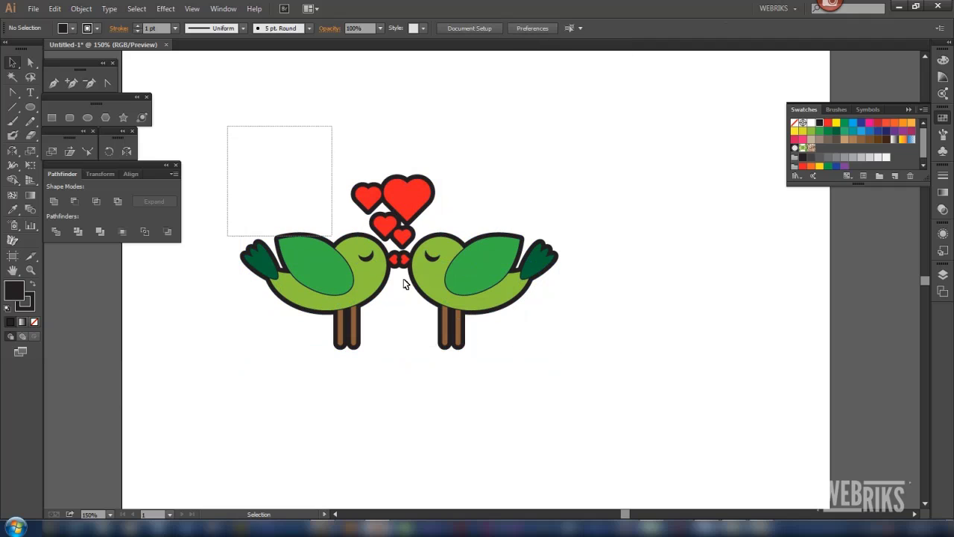
left_click_drag(472, 283, 526, 308)
left_click(616, 364)
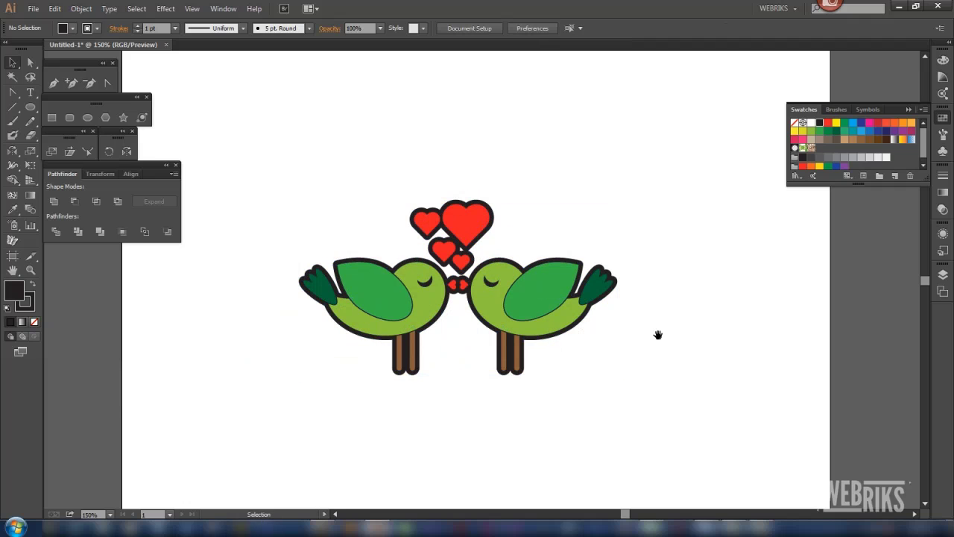
left_click_drag(658, 332, 631, 325)
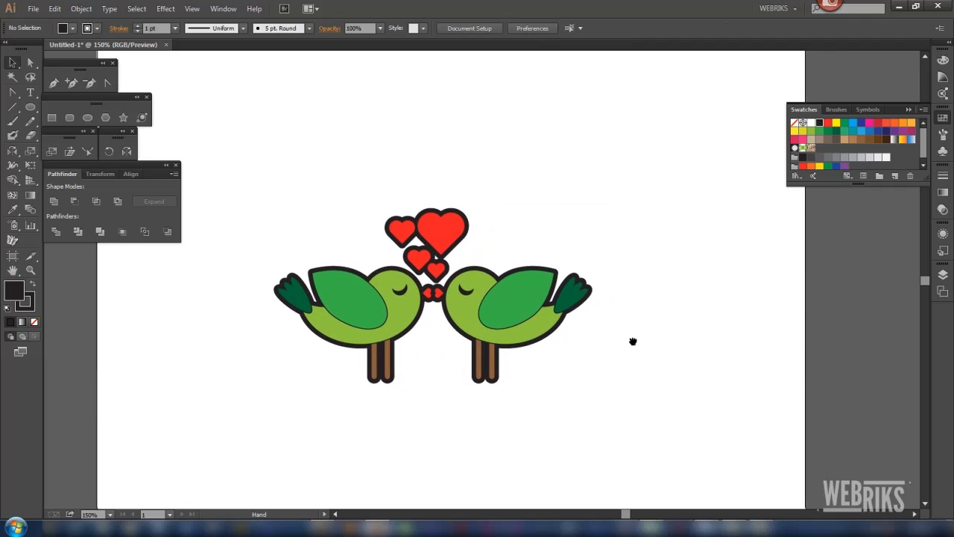
left_click(69, 118)
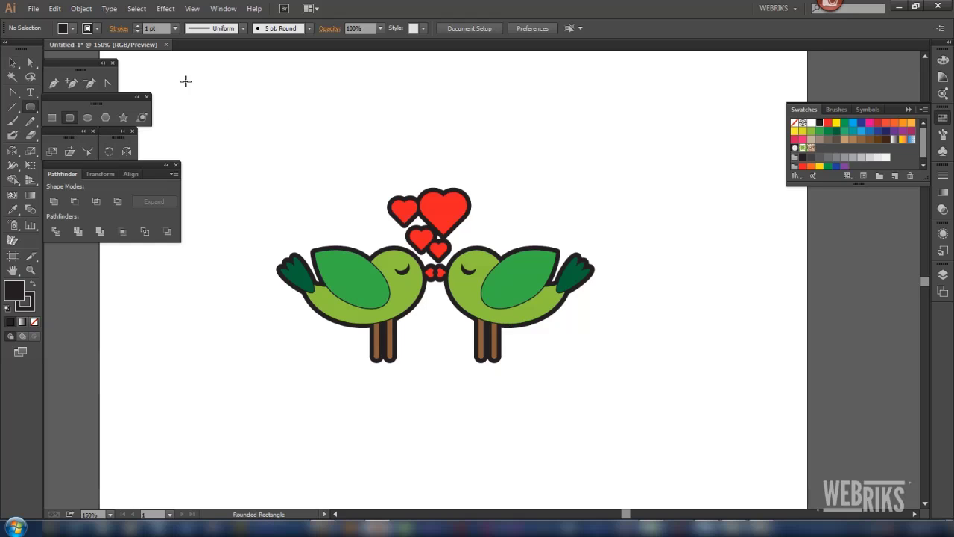
Draw a large dark grey rounded rectangle around the birds, send it to back, and lock it.
left_click_drag(170, 63, 757, 485)
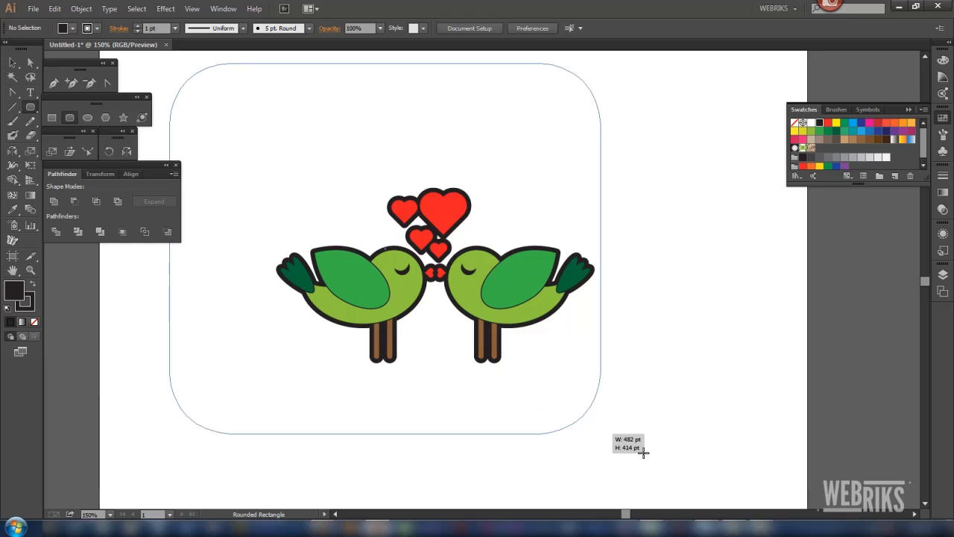
left_click_drag(756, 485, 759, 485)
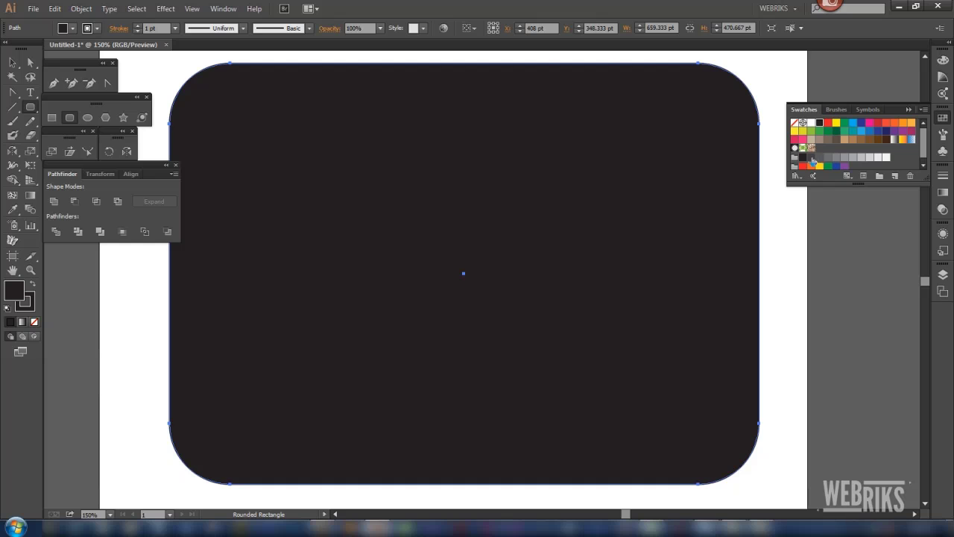
left_click(812, 157)
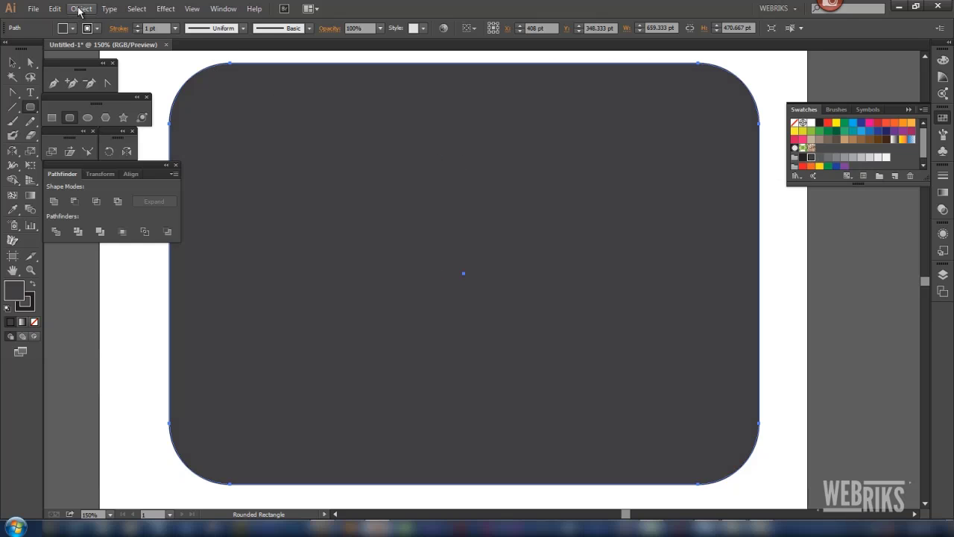
left_click(80, 11)
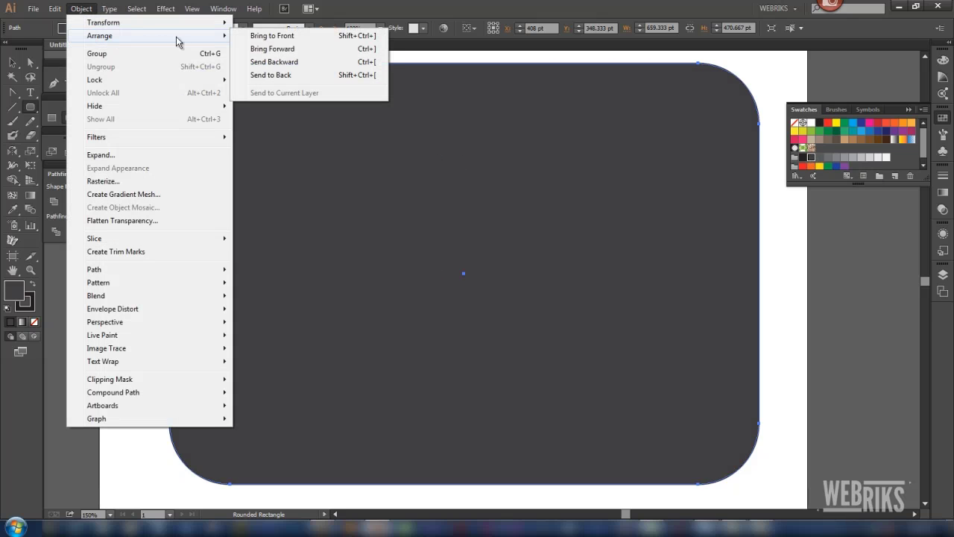
left_click(274, 75)
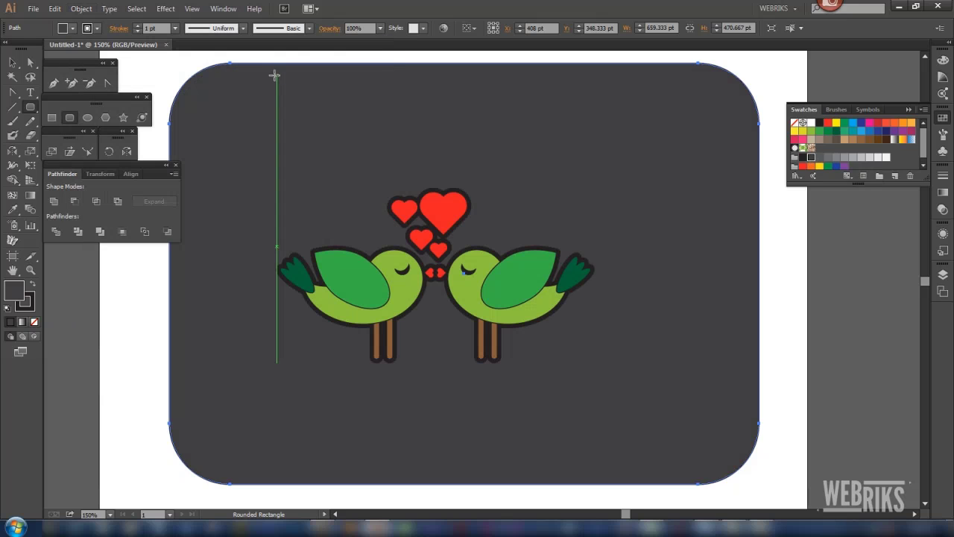
left_click(81, 10)
mouse_move(95, 80)
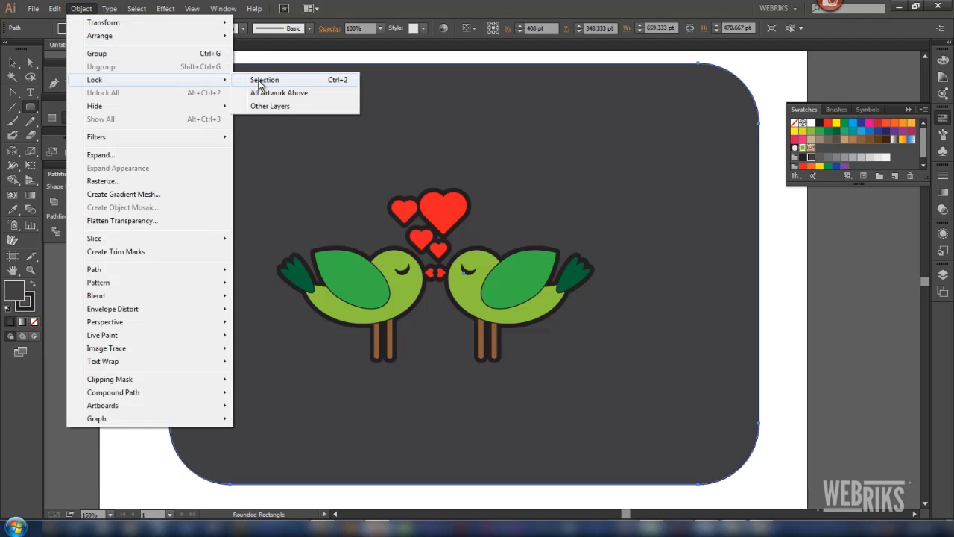
left_click(261, 80)
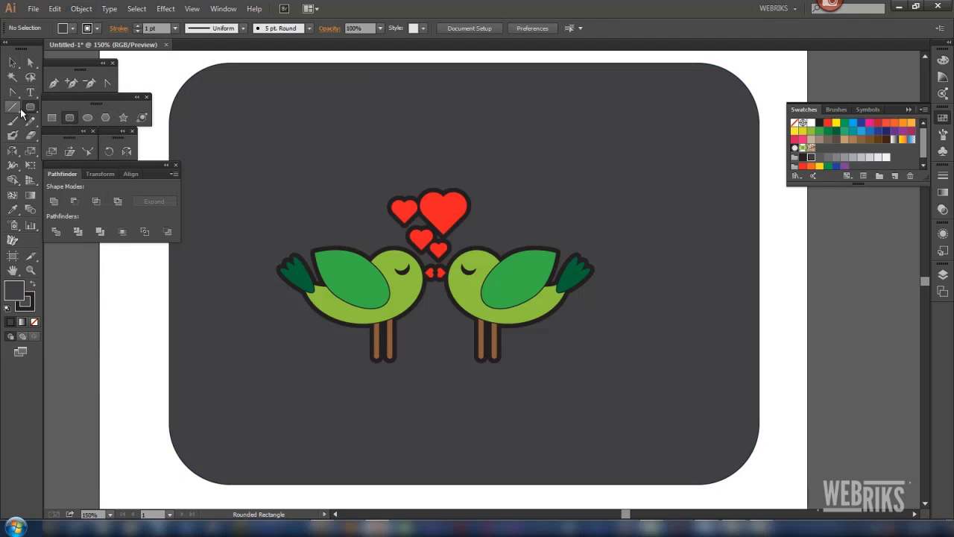
Add 'HAPPY VALENTINE'S DAY' text, enlarge to 32.22 pt, centre above hearts, make it Bold and white.
left_click(30, 91)
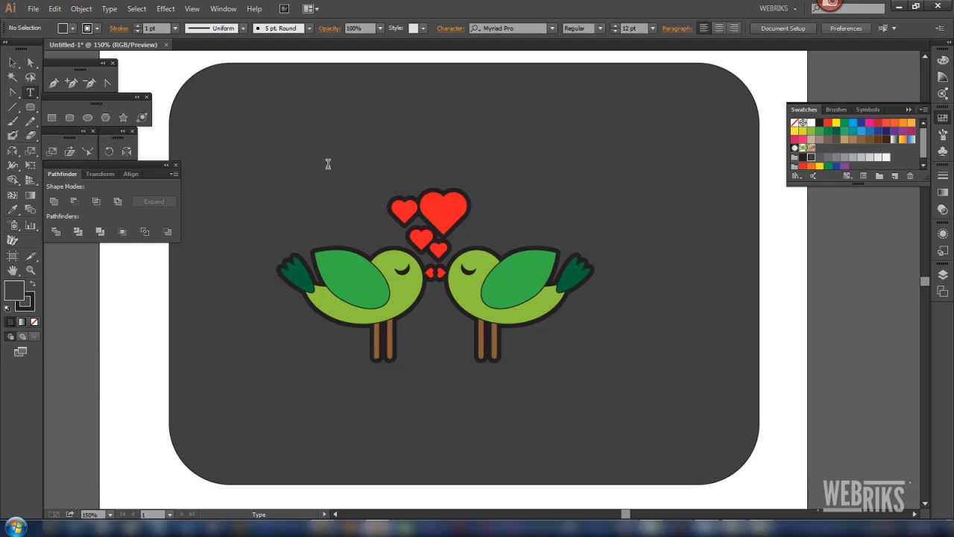
left_click(387, 217)
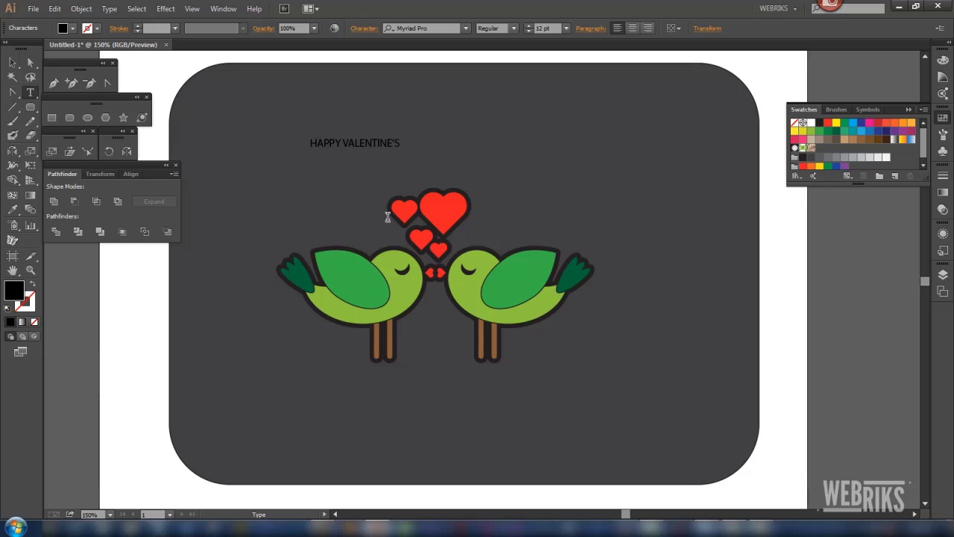
type("HAPPY VALENTINE'S DAY")
left_click(13, 63)
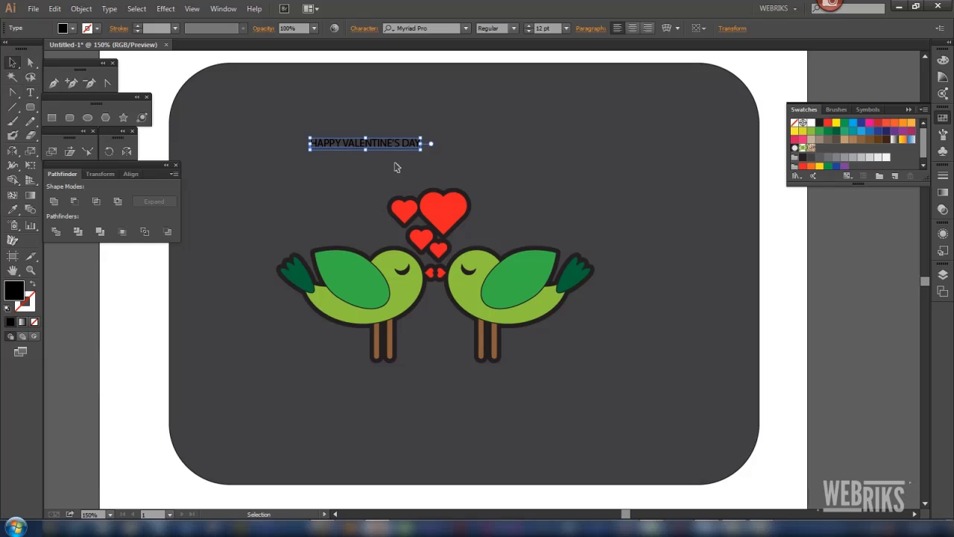
left_click_drag(421, 149, 510, 202)
mouse_move(417, 150)
left_mouse_down()
mouse_move(486, 184)
mouse_move(497, 176)
left_mouse_up()
left_click(514, 28)
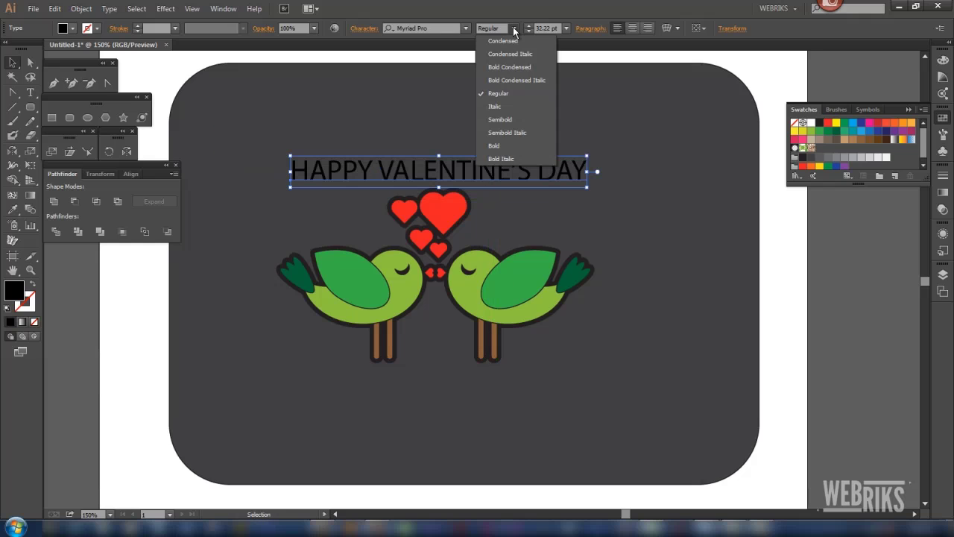
left_click(505, 147)
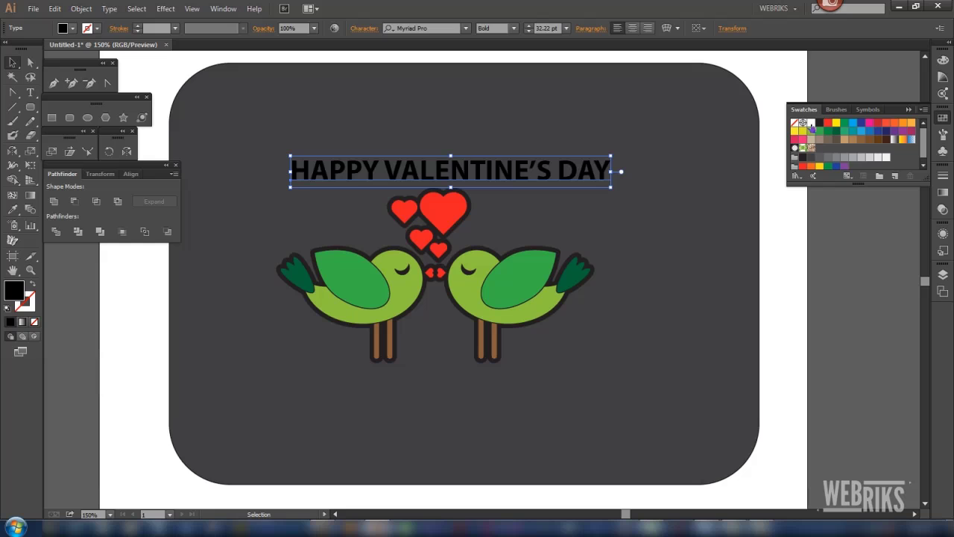
left_click(811, 124)
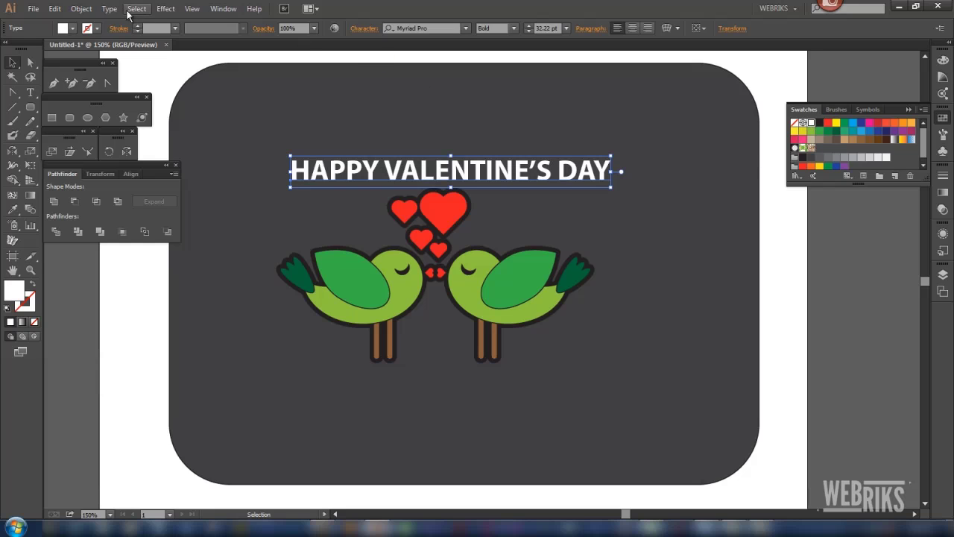
Apply an Arch warp with 28% bend to the title and lower it toward the hearts.
left_click(167, 9)
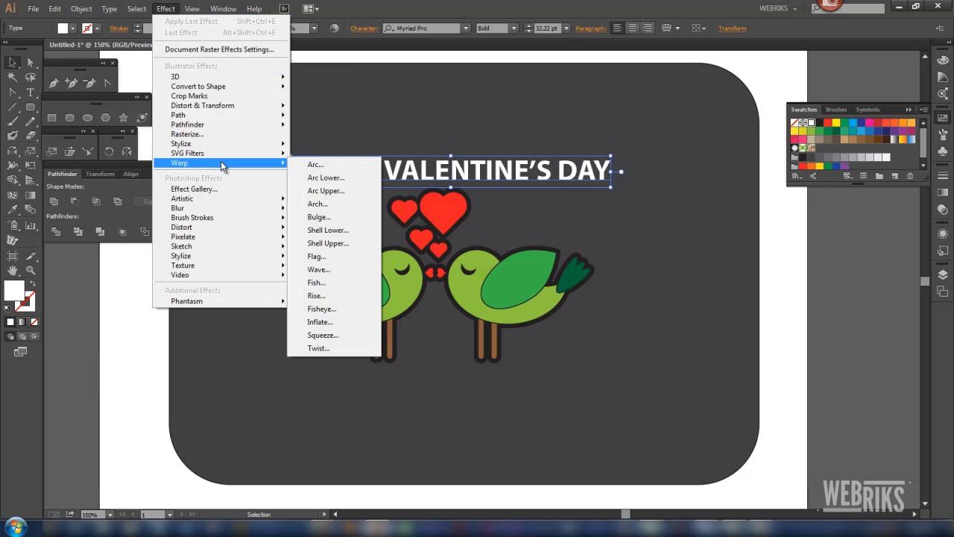
left_click(330, 204)
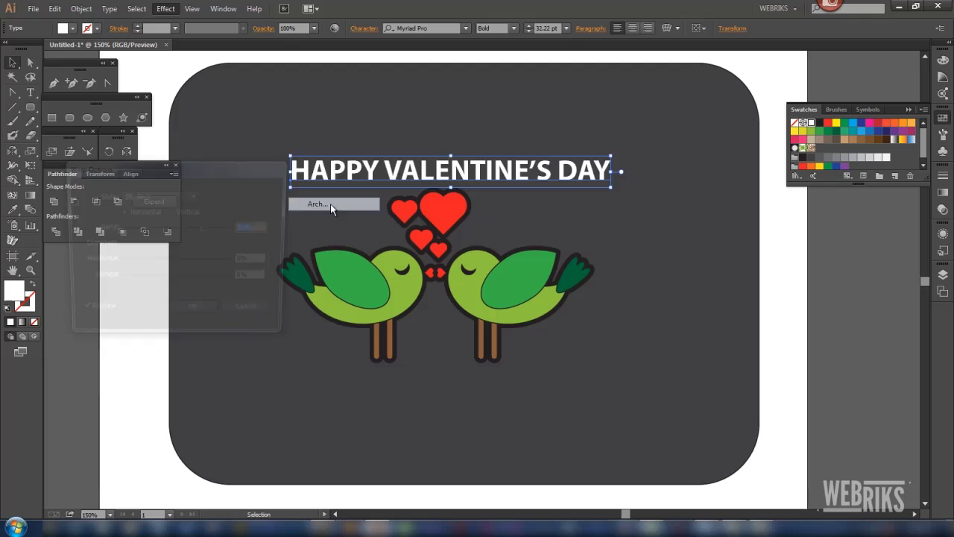
left_click_drag(250, 175, 208, 171)
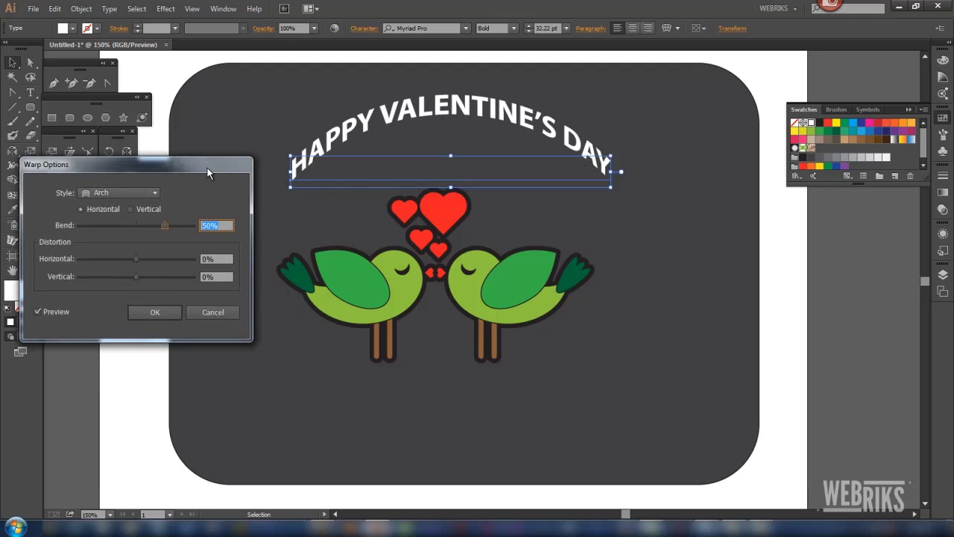
left_click_drag(162, 226, 151, 226)
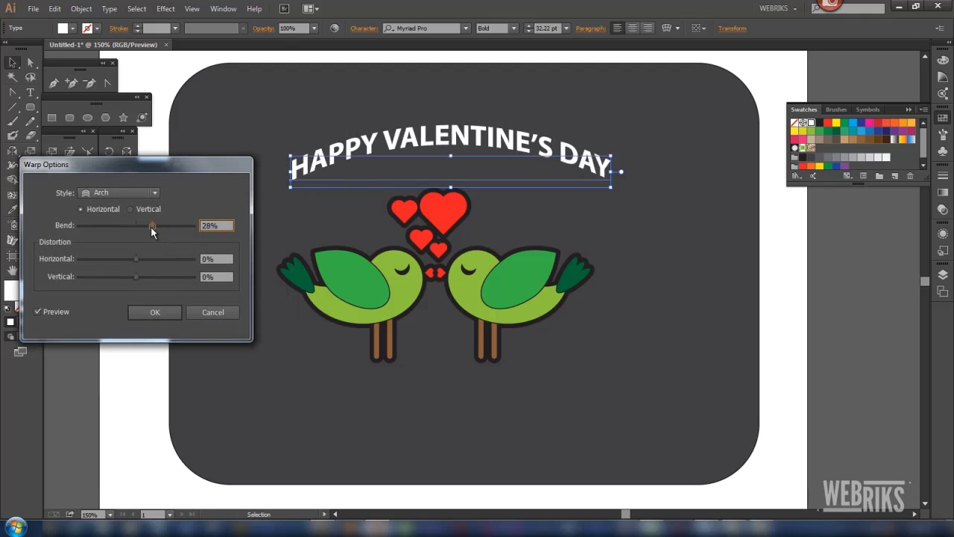
left_click(157, 313)
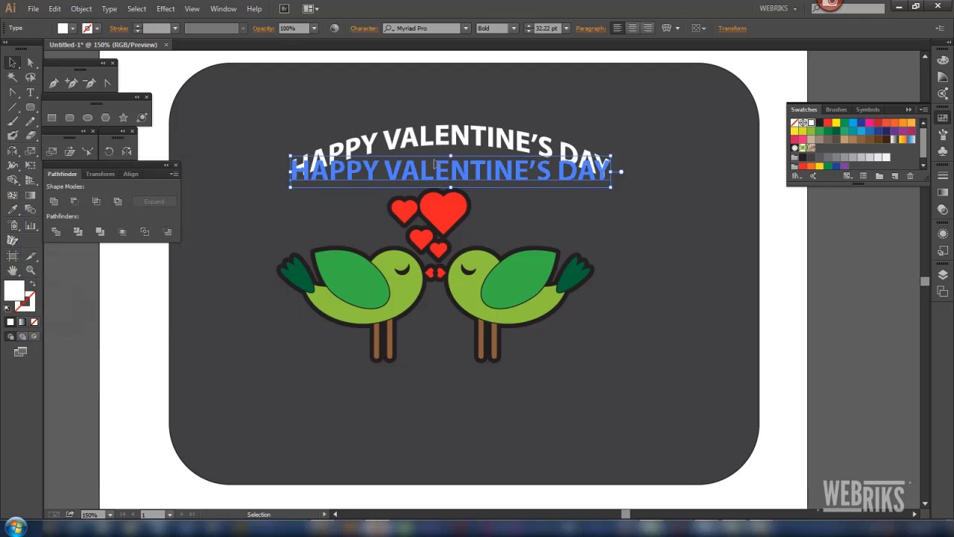
left_click_drag(479, 135, 482, 161)
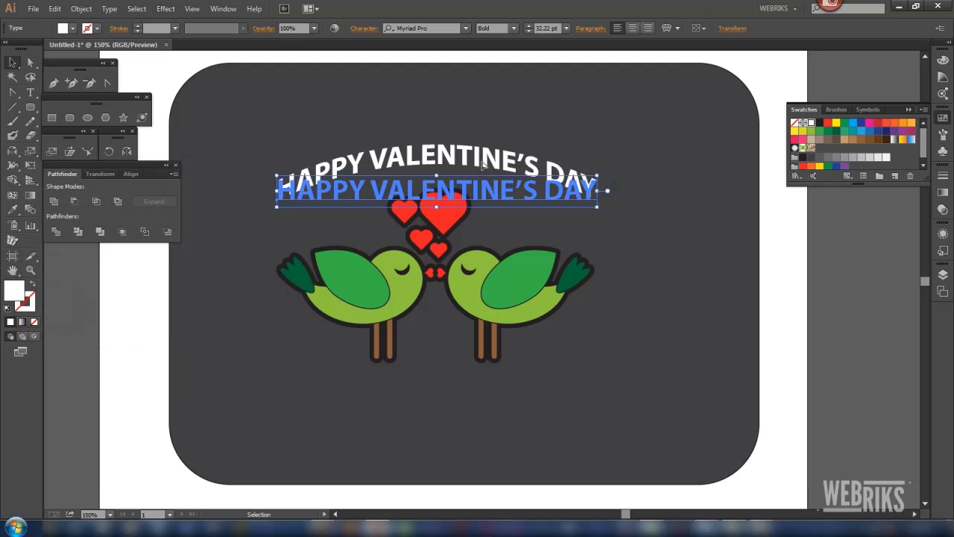
left_click(664, 296)
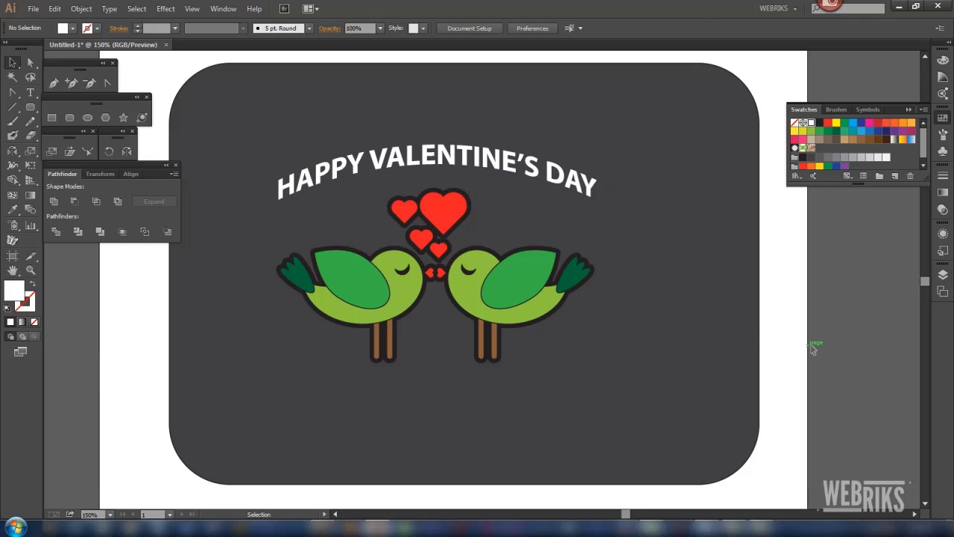
key("z")
mouse_move(226, 86)
left_mouse_down()
mouse_move(608, 361)
mouse_move(677, 390)
mouse_move(701, 320)
left_mouse_up()
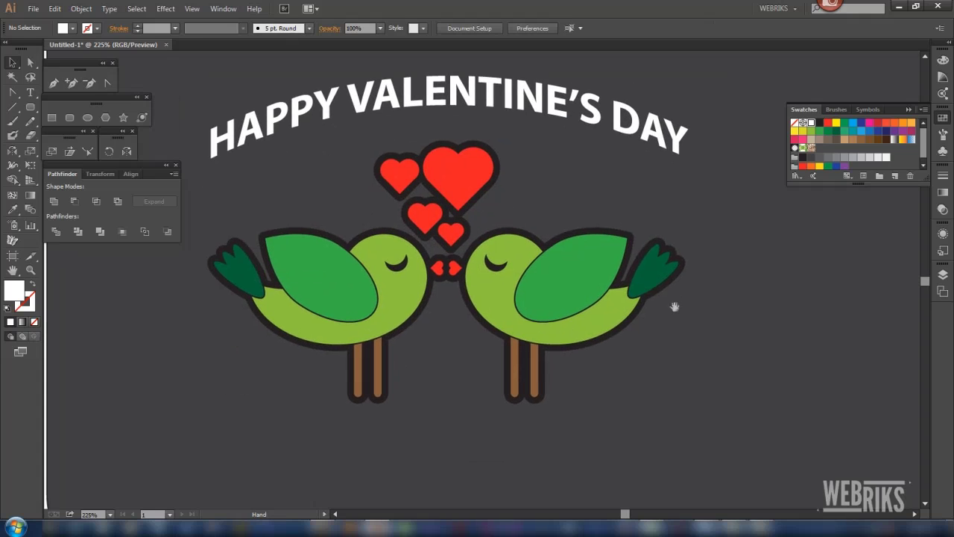
Select the birds-and-hearts artwork group together with its dark outline.
key("t")
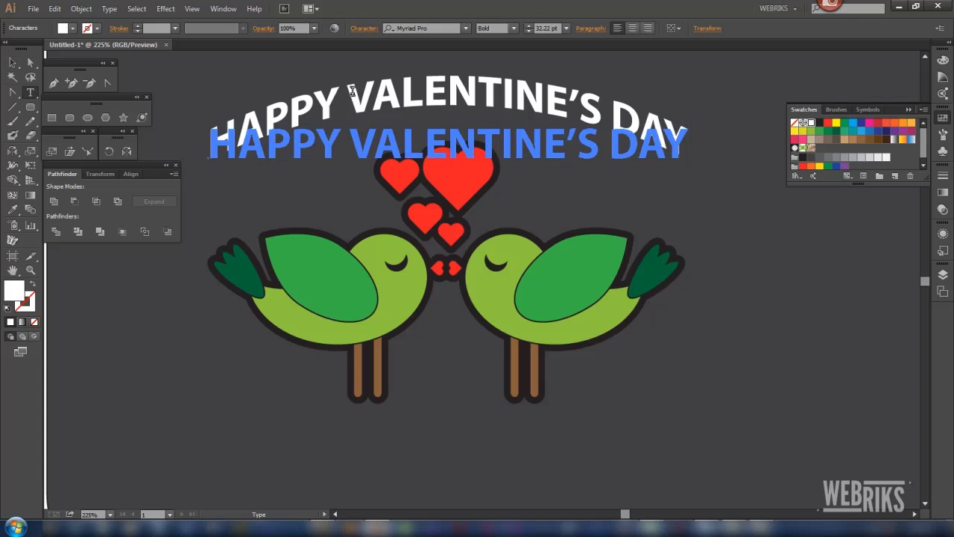
left_click(164, 9)
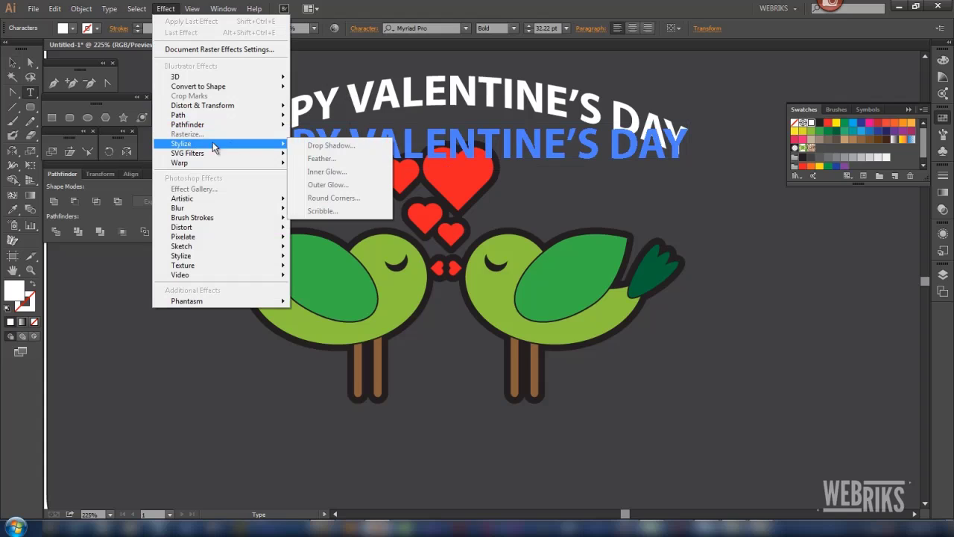
left_click(645, 61)
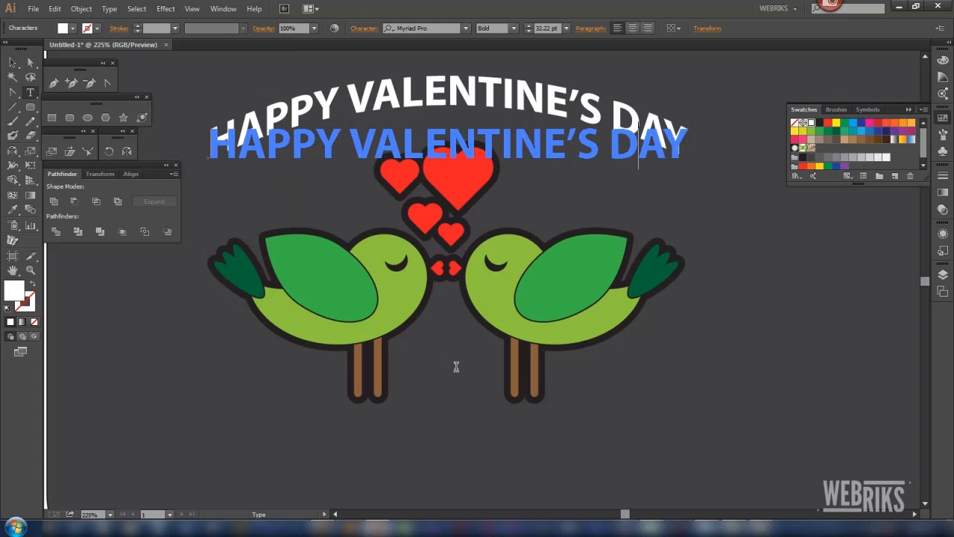
left_click(14, 63)
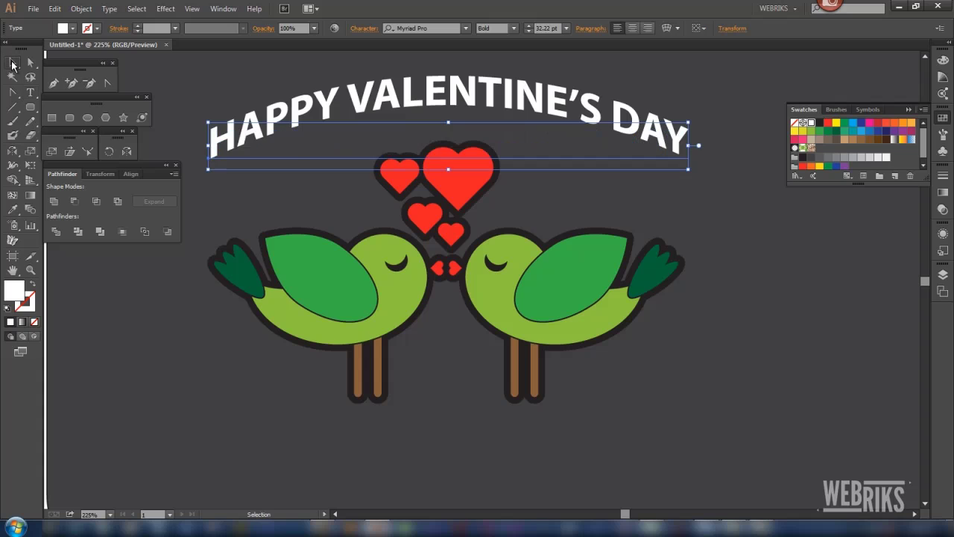
left_click(362, 295)
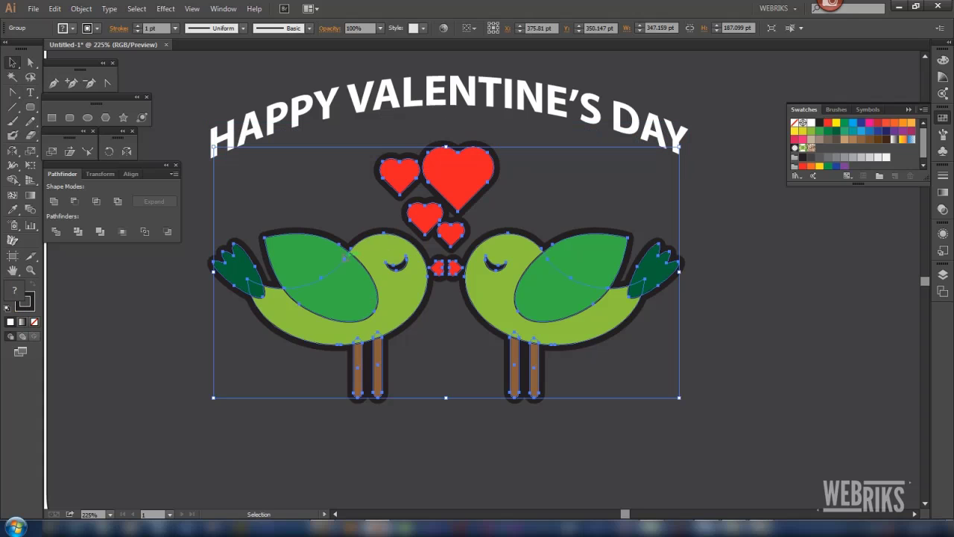
left_click(323, 230)
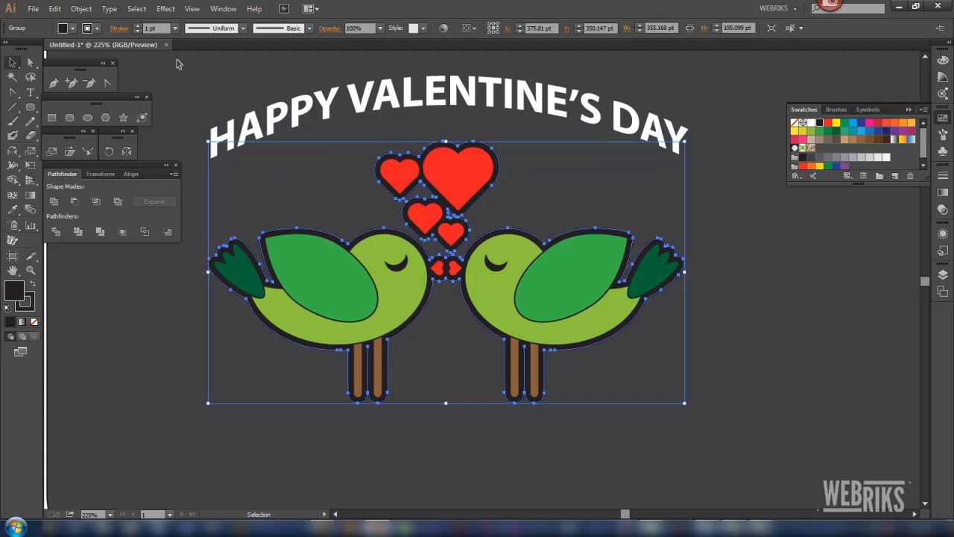
Apply a Multiply 75% drop shadow with 7 pt offsets and 5 pt blur.
left_click(165, 8)
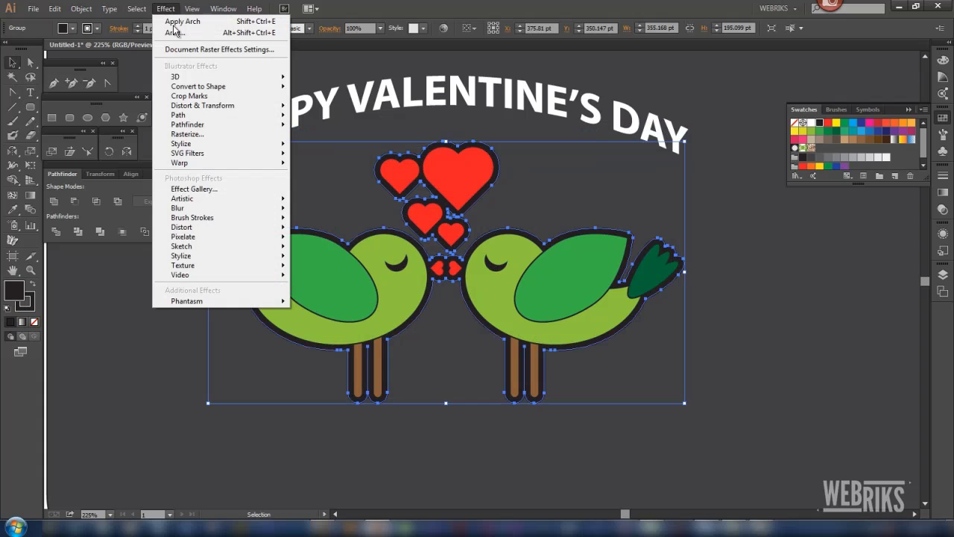
mouse_move(181, 143)
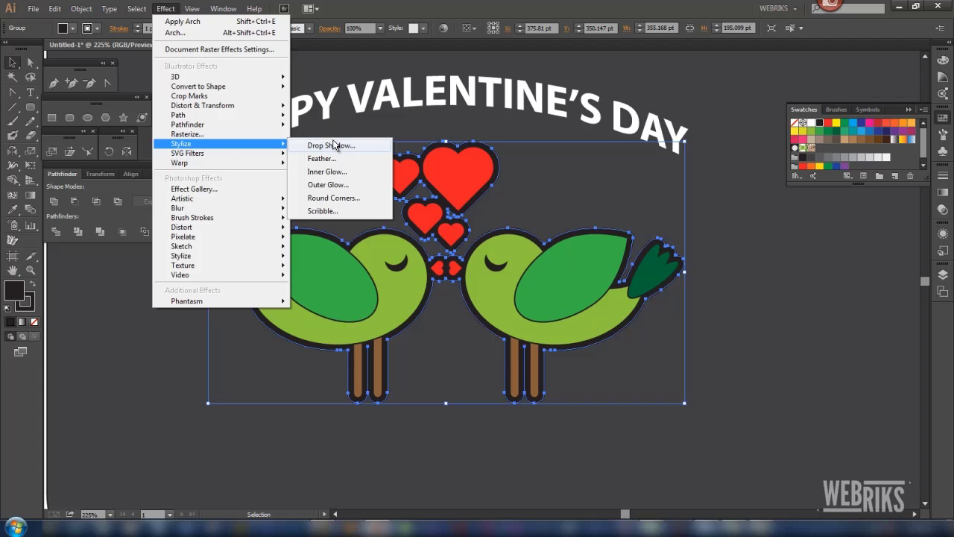
left_click(335, 146)
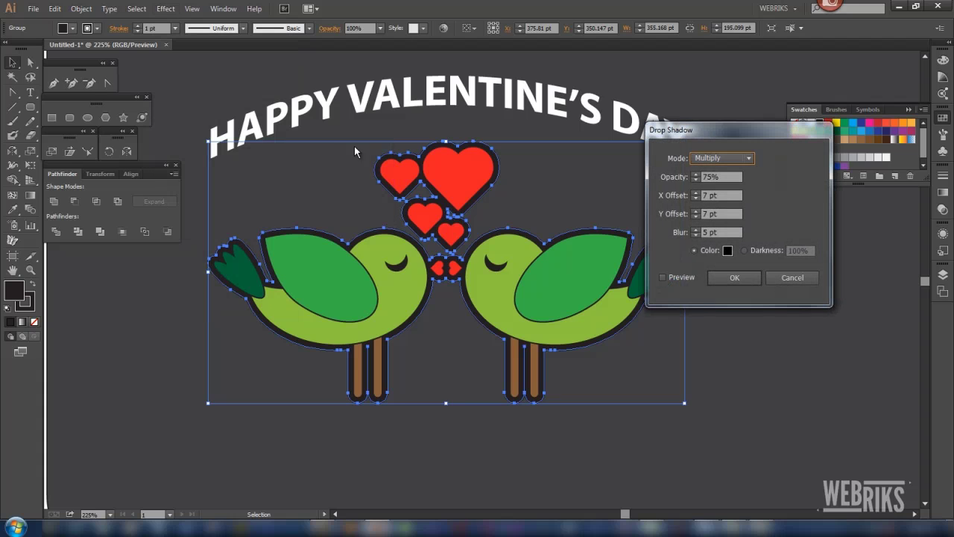
left_click(663, 276)
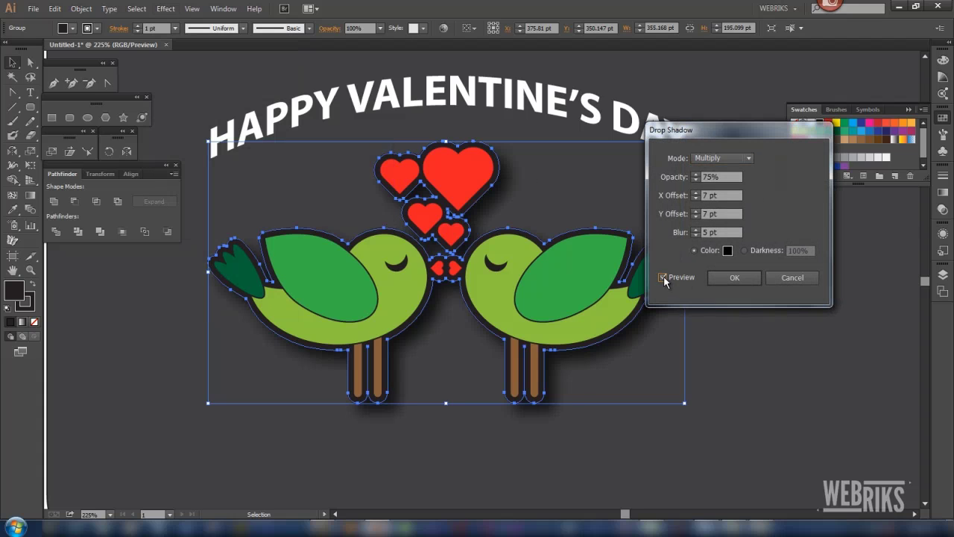
left_click(733, 278)
key("ctrl+shift+a")
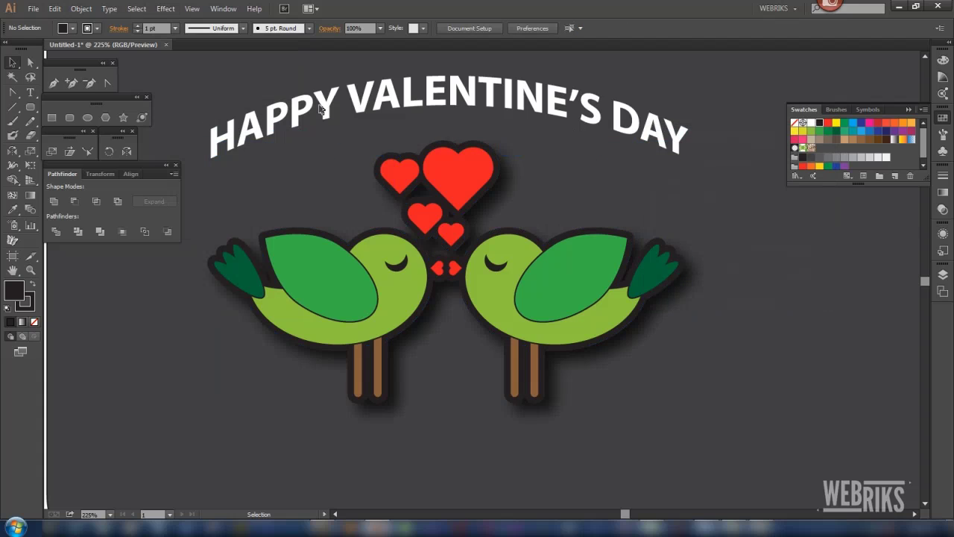
left_click(321, 107)
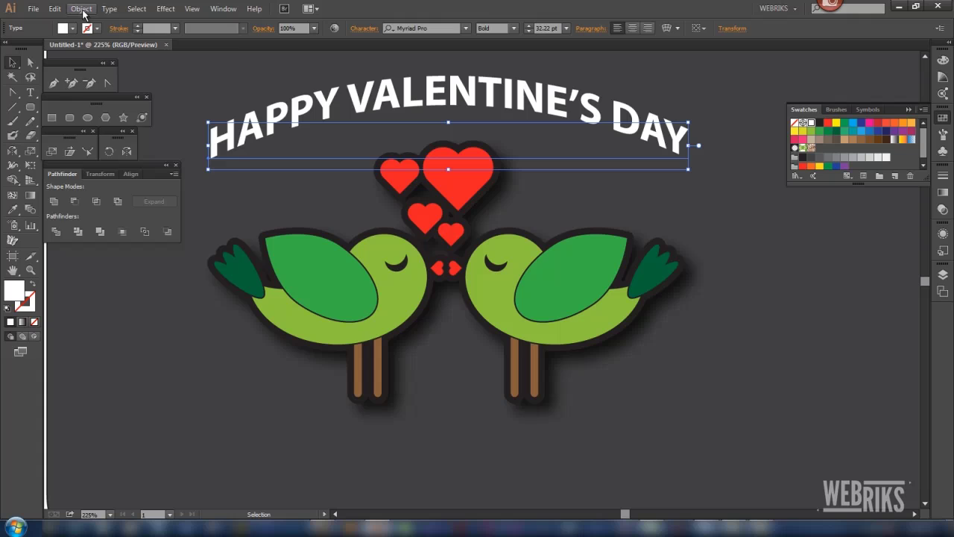
Expand the arched title's appearance into outlines and apply the birds' drop shadow to it.
left_click(81, 9)
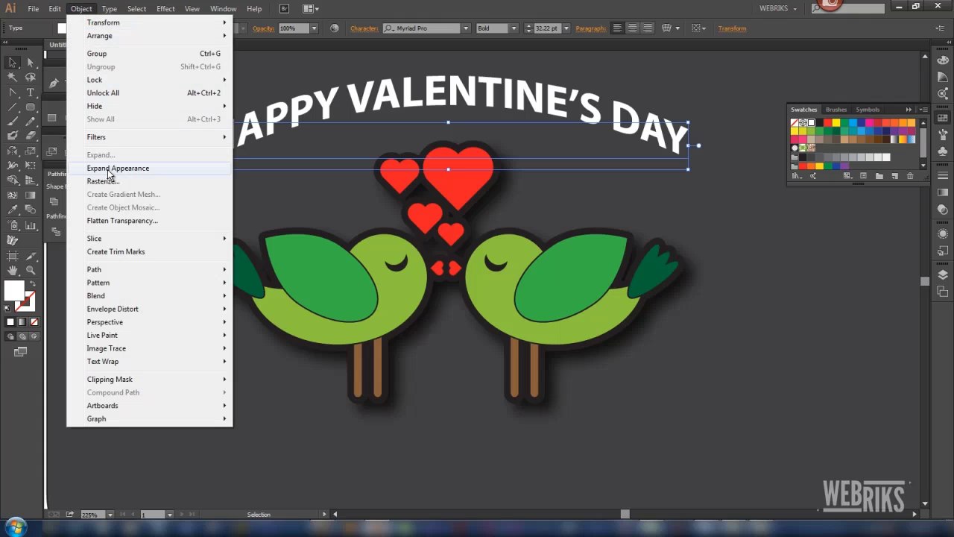
left_click(141, 169)
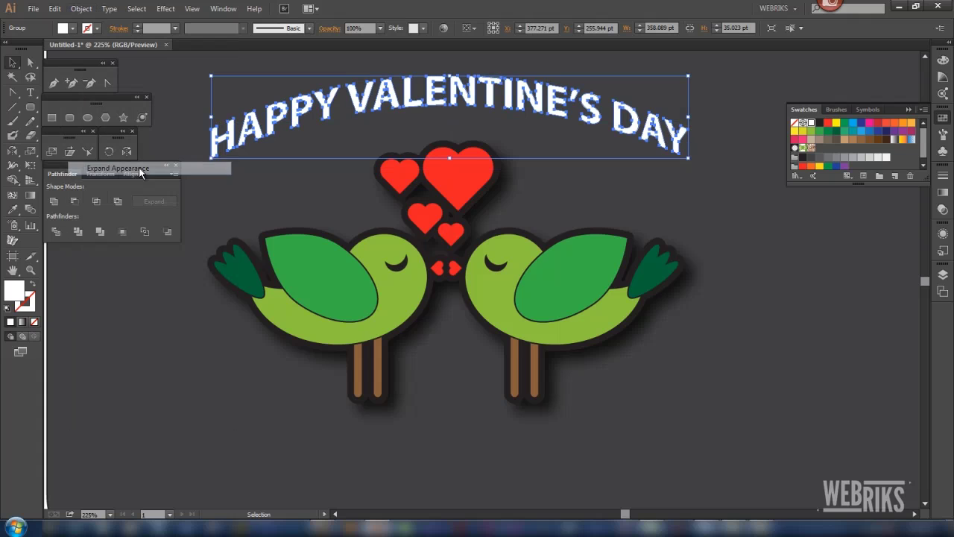
left_click(166, 9)
left_click(172, 23)
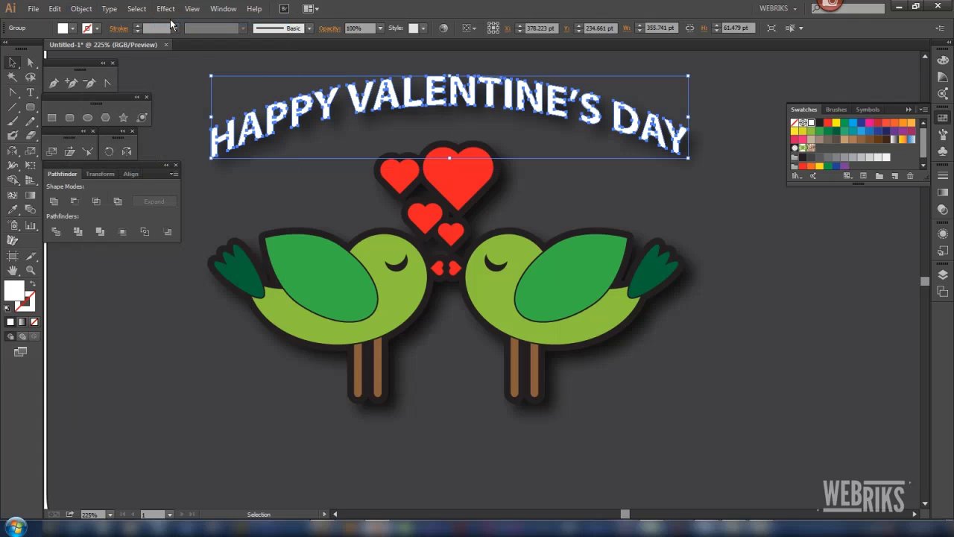
Deselect the title, collapse the swatches panel, and recentre the artwork in view.
left_click(805, 339)
mouse_move(620, 231)
left_mouse_down()
mouse_move(596, 316)
mouse_move(627, 303)
left_mouse_up()
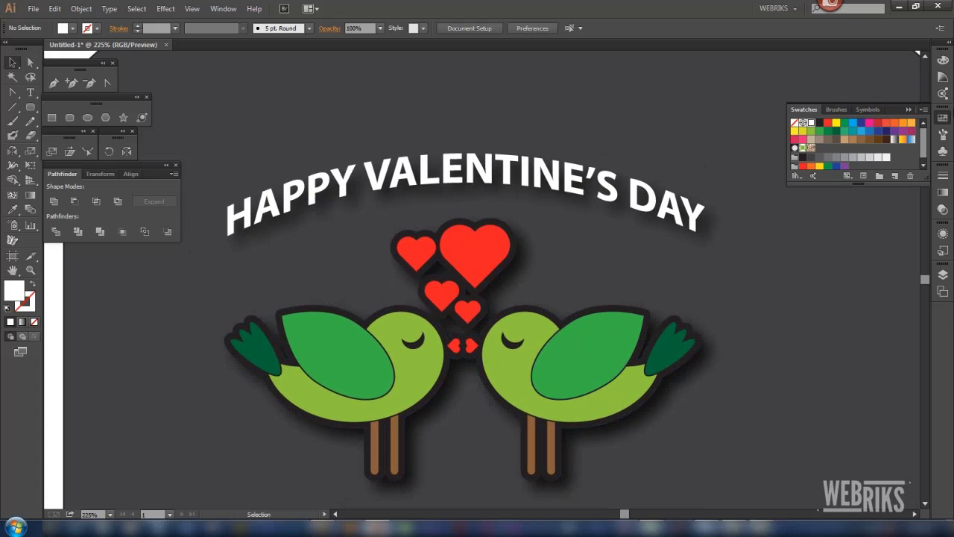
left_click(909, 109)
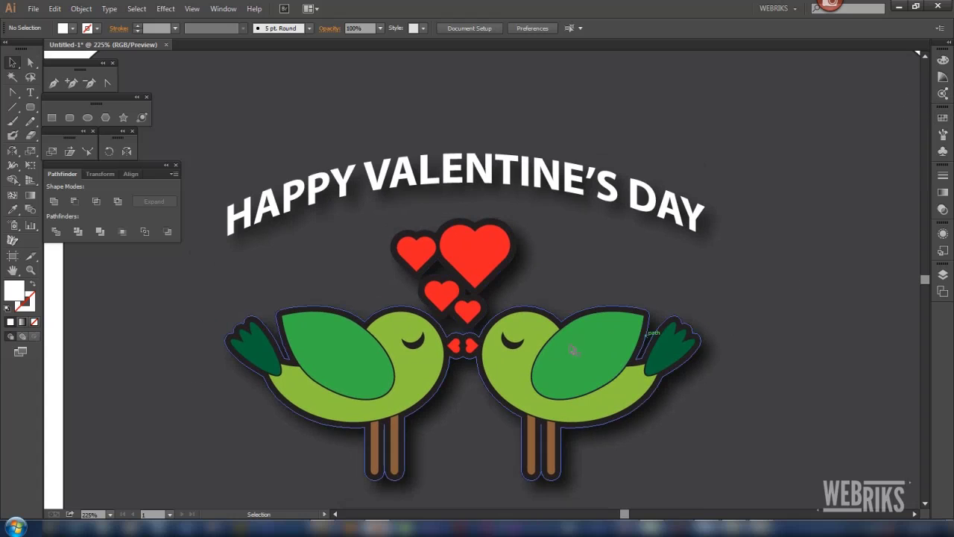
left_click_drag(517, 315, 560, 265)
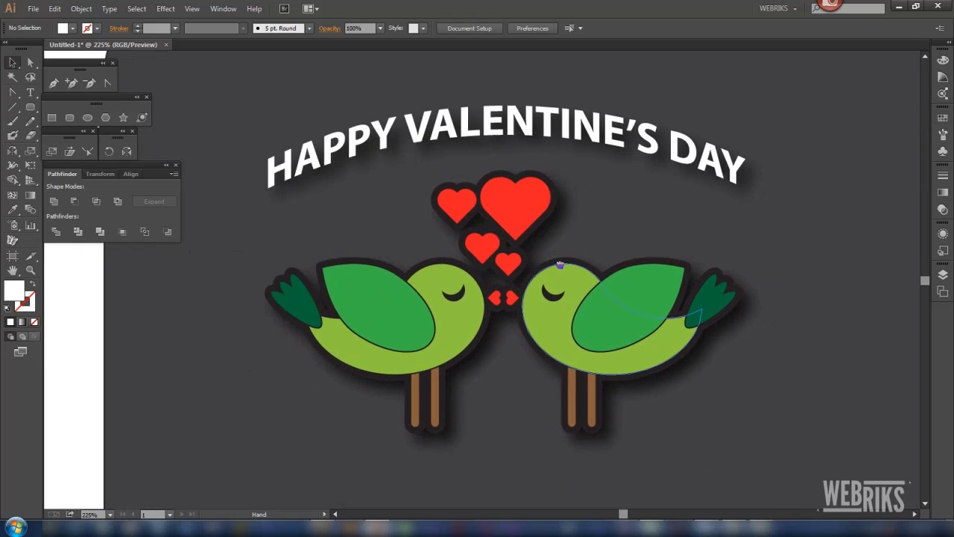